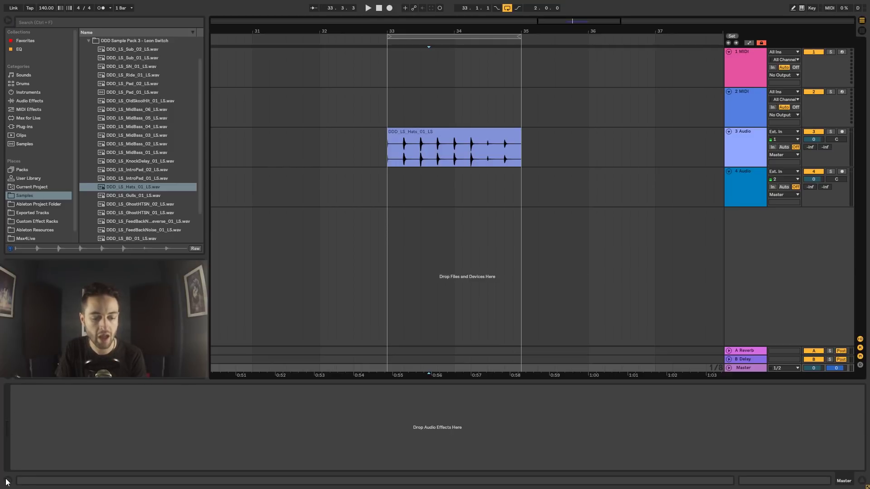
# Hide the browser and bring it back, and show the Info View.
pyautogui.click(9, 20)
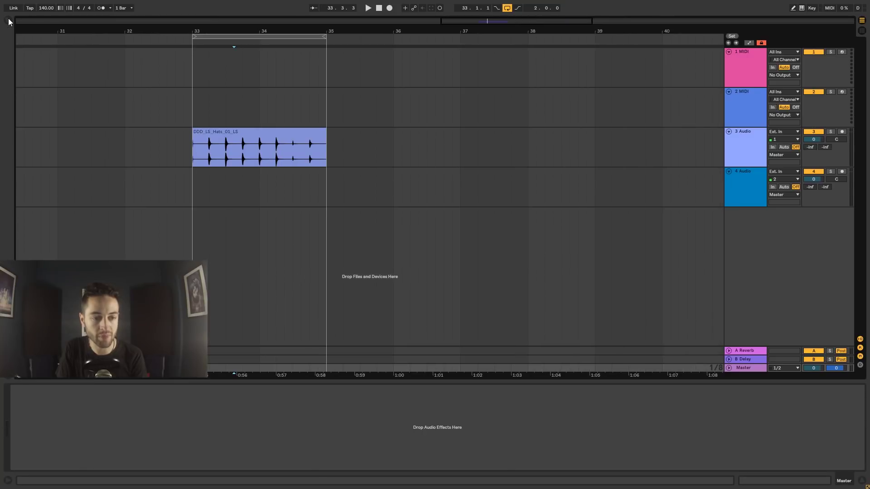
pyautogui.click(9, 21)
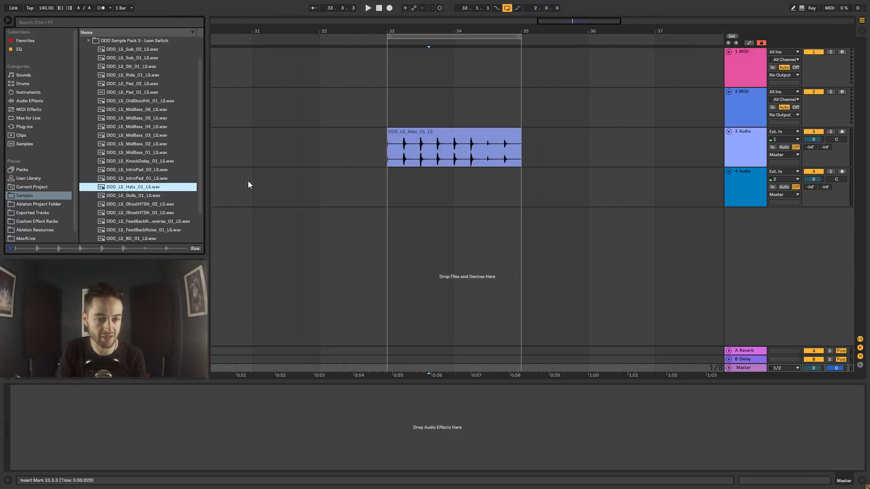
pyautogui.click(8, 481)
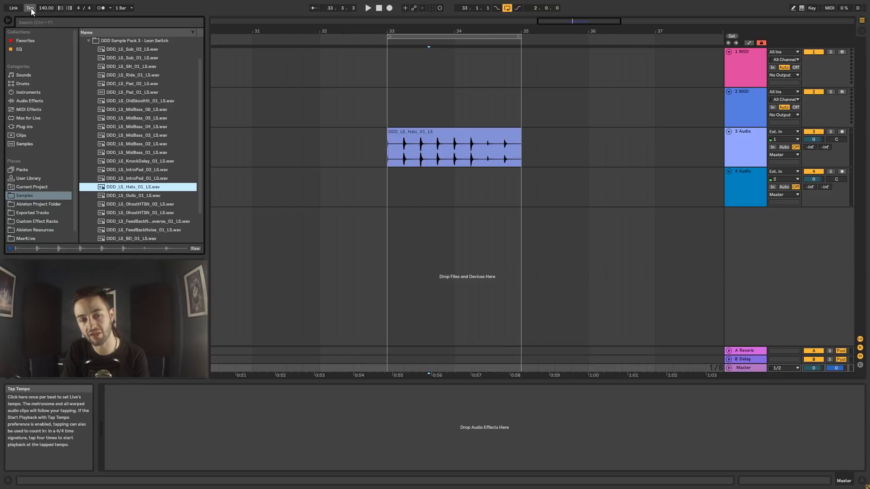
# Tap in a project tempo of about 121.6 BPM and place the insert marker at 32.3.1 on the 3 Audio track.
pyautogui.click(30, 9)
pyautogui.click(30, 8)
pyautogui.click(29, 9)
pyautogui.click(30, 8)
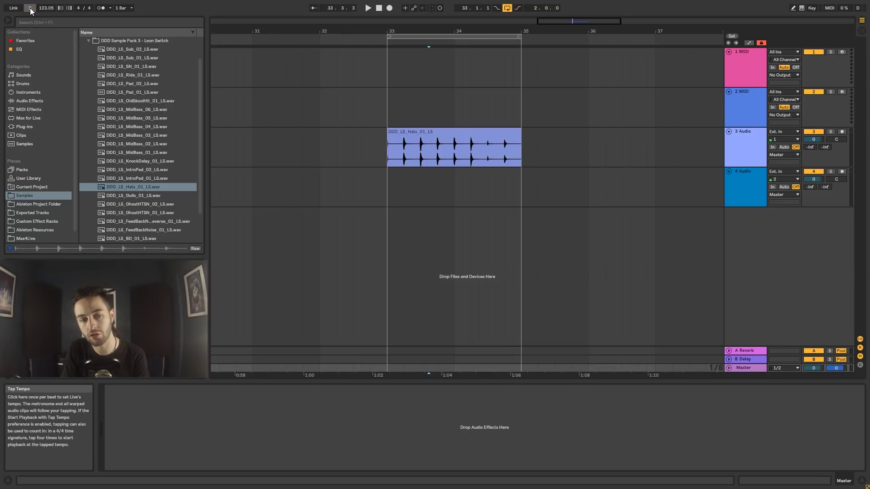
pyautogui.click(30, 8)
pyautogui.click(30, 8)
pyautogui.click(30, 8)
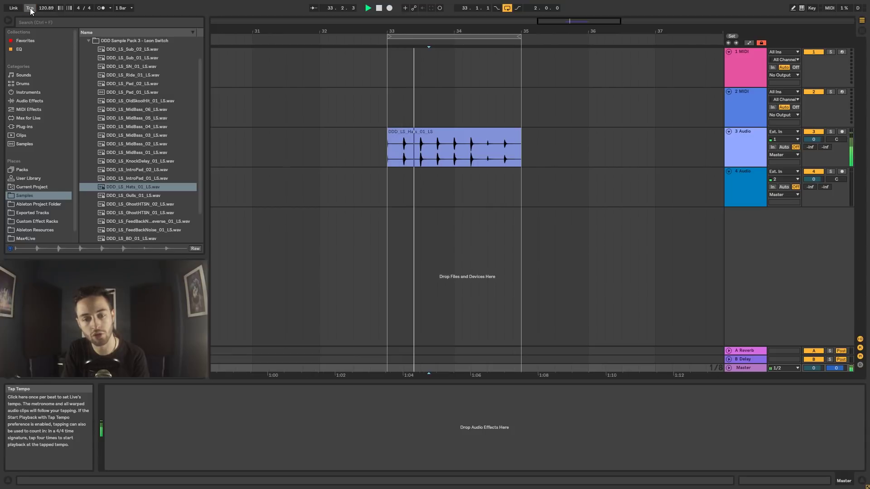
pyautogui.click(30, 8)
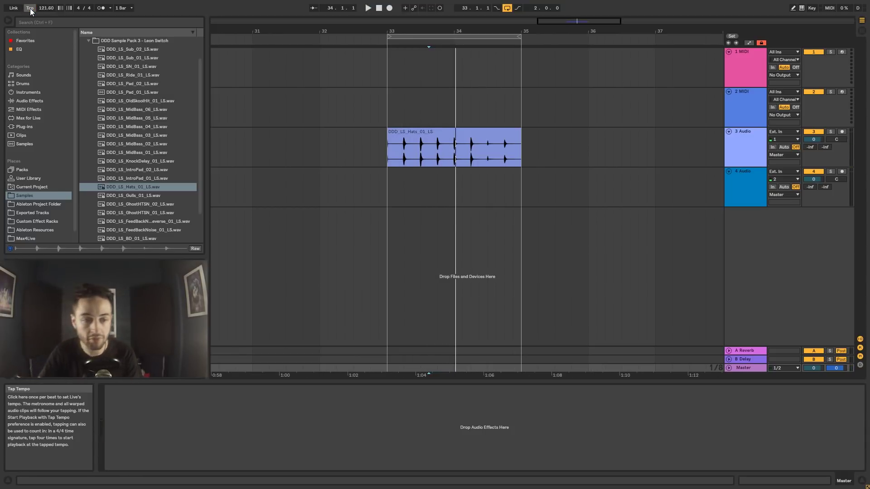
pyautogui.click(354, 147)
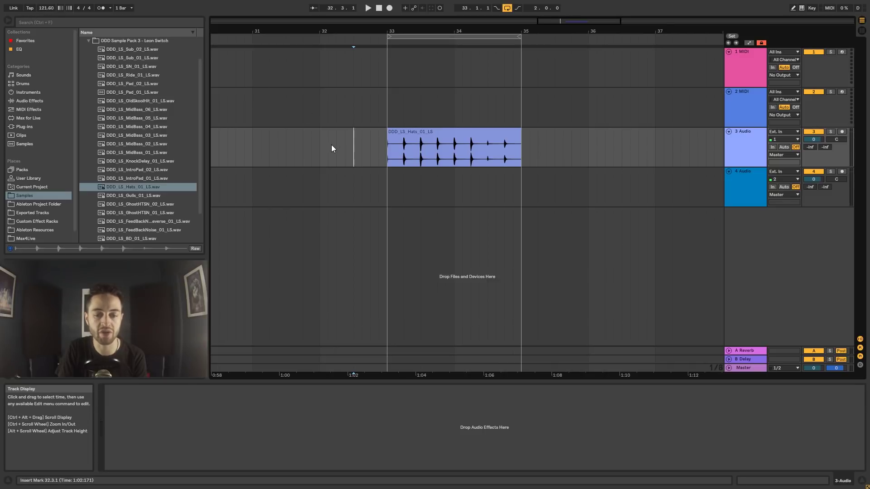
# Enter a project tempo of 152 BPM and lower it in stages to 127 and 87 BPM.
pyautogui.click(46, 8)
pyautogui.write('152')
pyautogui.press('Return')
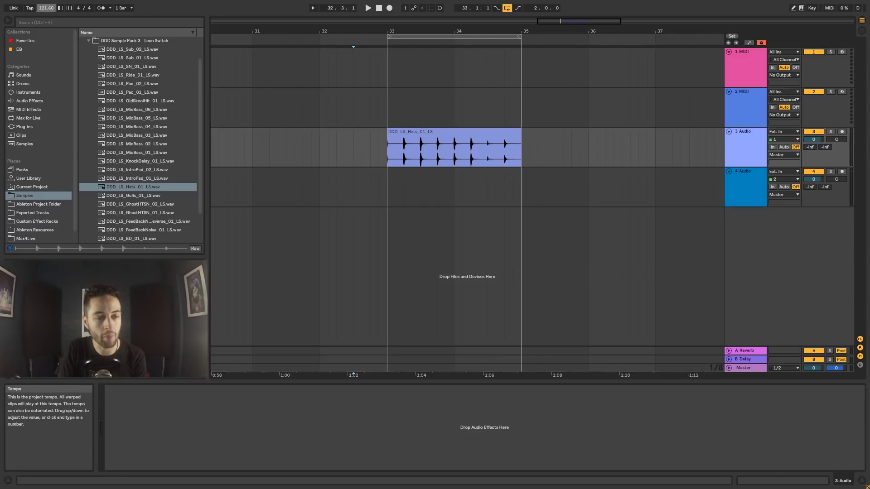
pyautogui.moveTo(42, 8)
pyautogui.mouseDown()
pyautogui.moveTo(41, 38)
pyautogui.moveTo(41, 4)
pyautogui.moveTo(41, 20)
pyautogui.mouseUp()
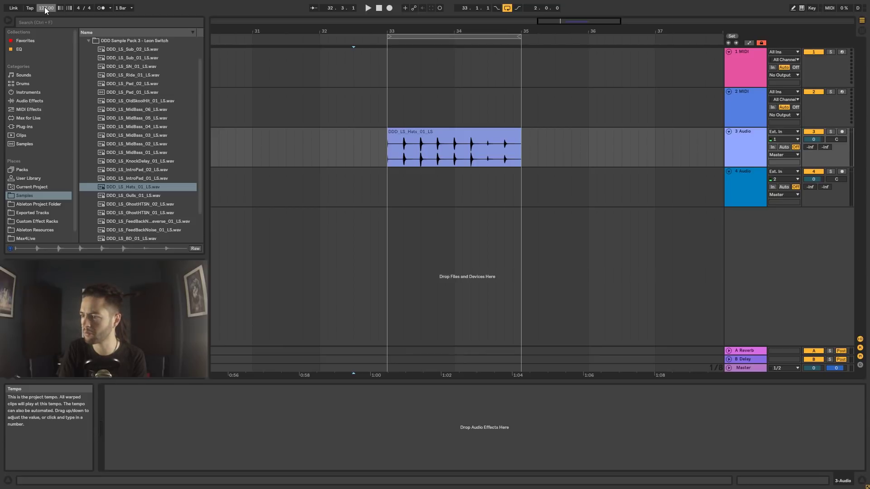
pyautogui.moveTo(46, 9); pyautogui.dragTo(47, 16)
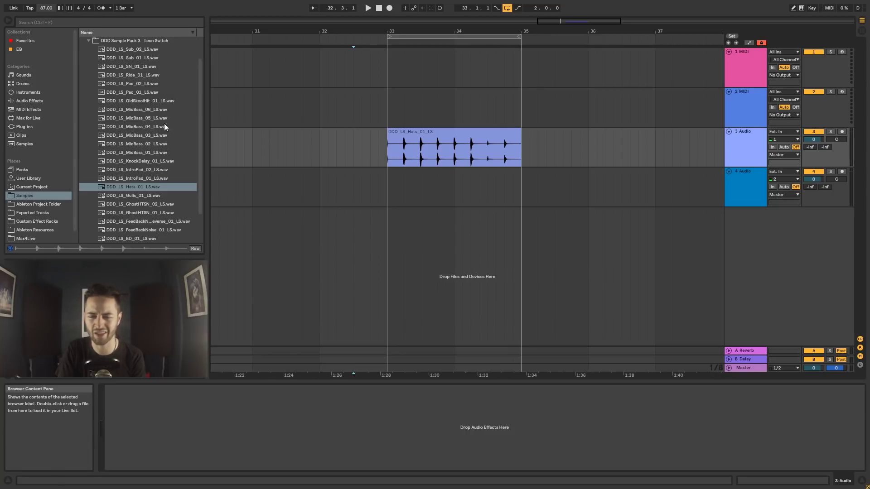
# Set the project tempo to 140 BPM and reduce it to 129 BPM.
pyautogui.doubleClick(48, 9)
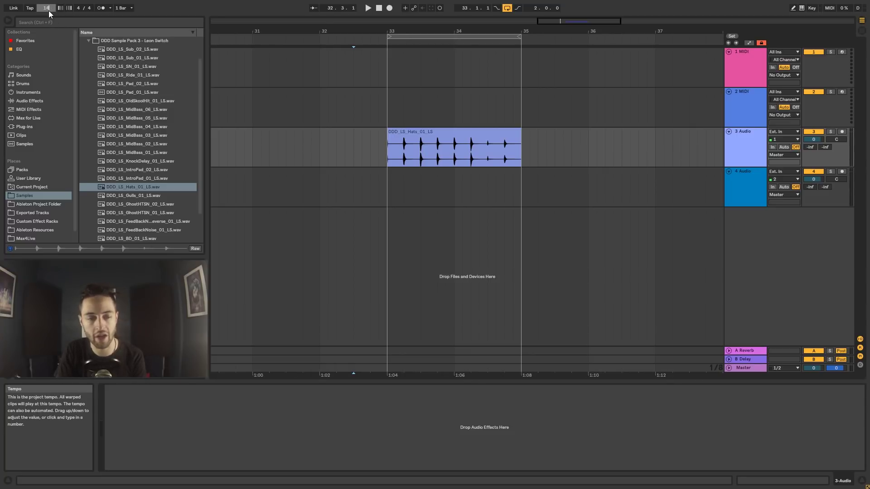
pyautogui.write('14')
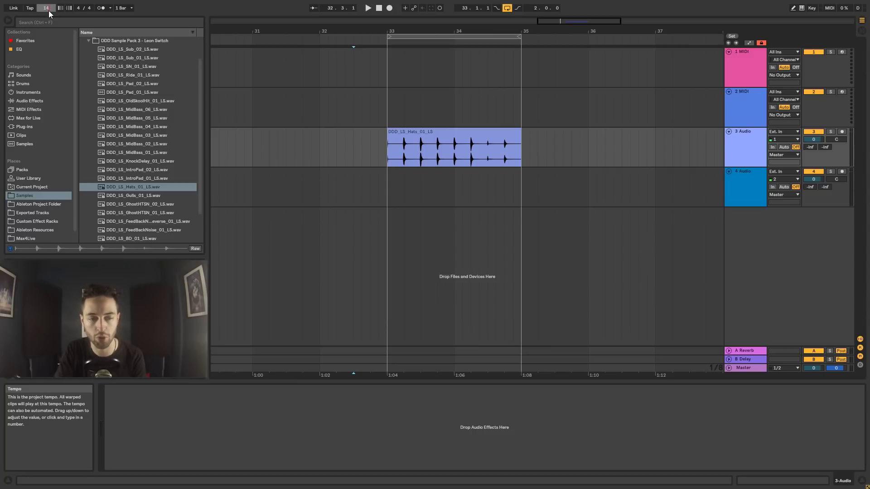
pyautogui.write('0')
pyautogui.press('Return')
pyautogui.moveTo(49, 9); pyautogui.dragTo(49, 14)
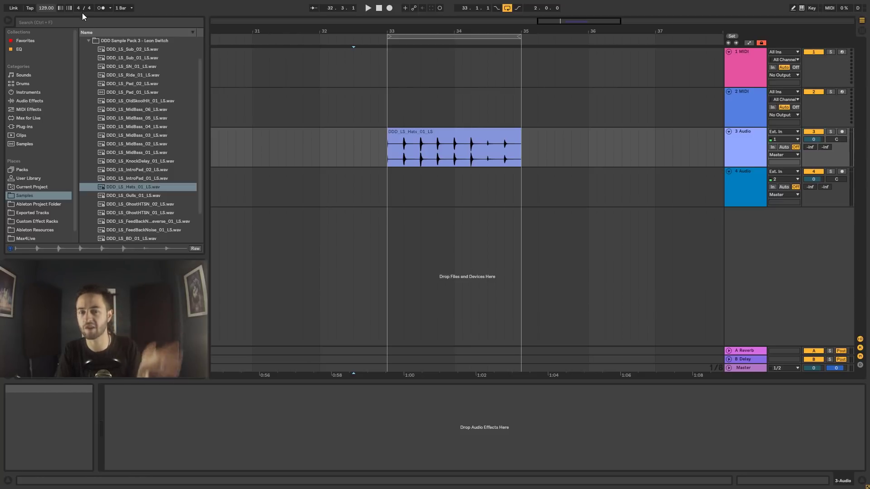
# Turn on the metronome and play the arrangement from 31.1.1 to hear the click.
pyautogui.click(102, 8)
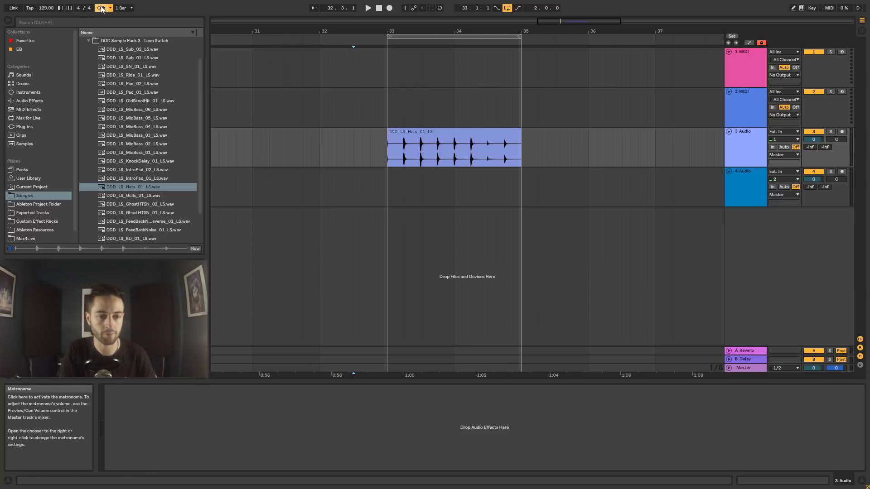
pyautogui.click(253, 145)
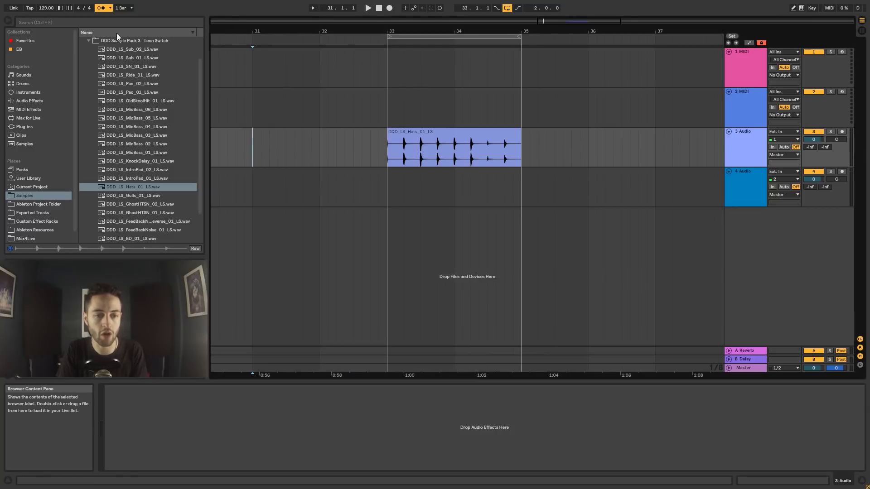
pyautogui.press('space')
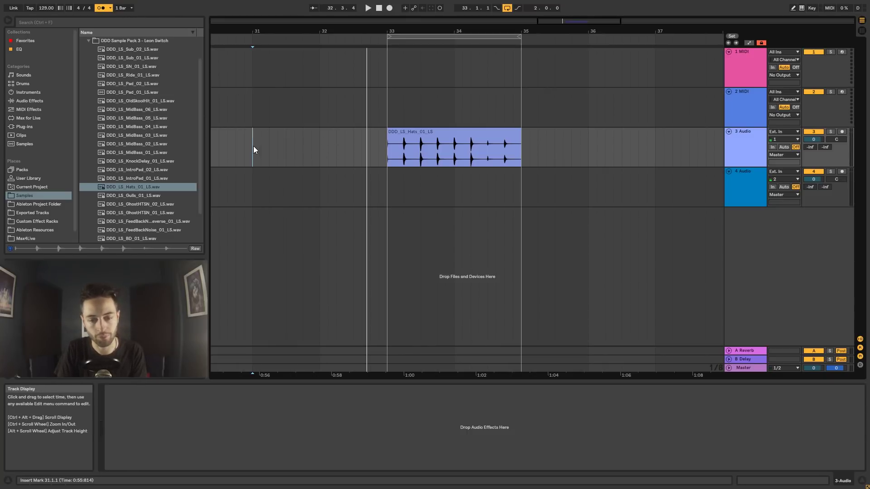
# Mark out the bar from 31.1.1 to 32.1.1 on the 3 Audio track and place the insert marker at its second beat.
pyautogui.moveTo(253, 146); pyautogui.dragTo(317, 150)
pyautogui.moveTo(253, 153); pyautogui.dragTo(319, 154)
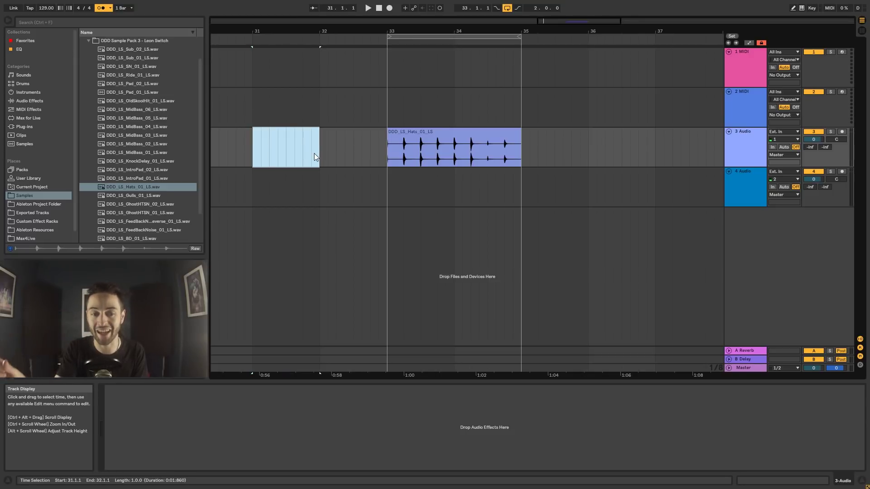
pyautogui.click(314, 153)
pyautogui.moveTo(323, 157); pyautogui.dragTo(252, 158)
pyautogui.click(268, 159)
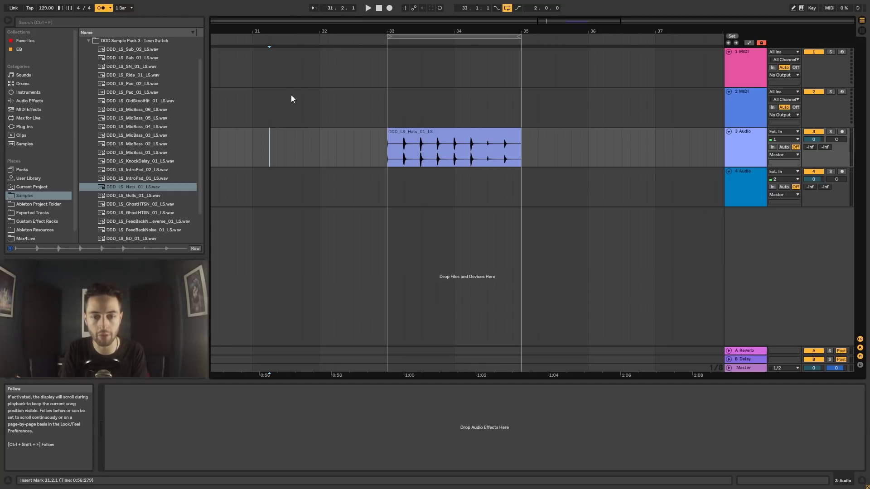
pyautogui.click(262, 152)
# Enable Follow and briefly play the hats clip from 33.1.1.
pyautogui.click(387, 155)
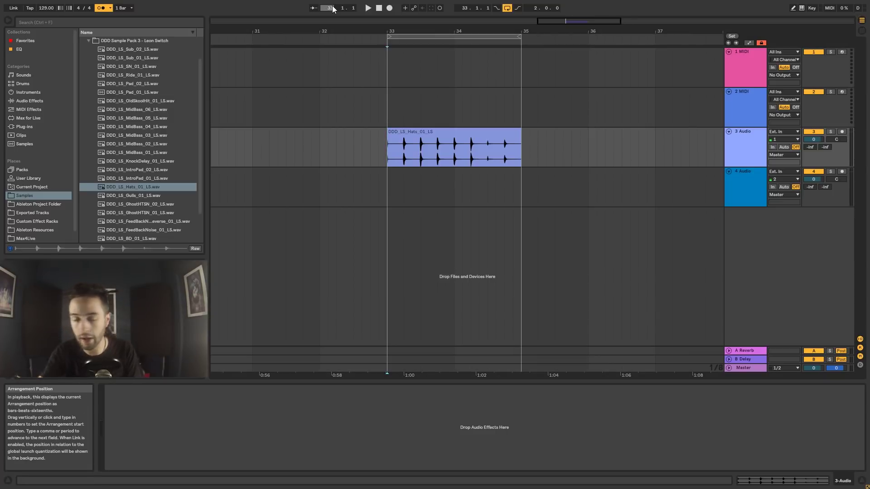
pyautogui.click(314, 8)
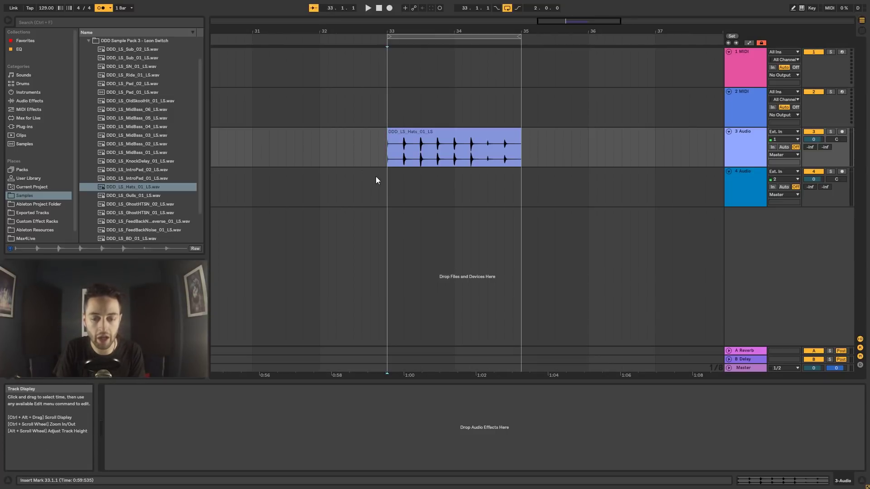
pyautogui.press('space')
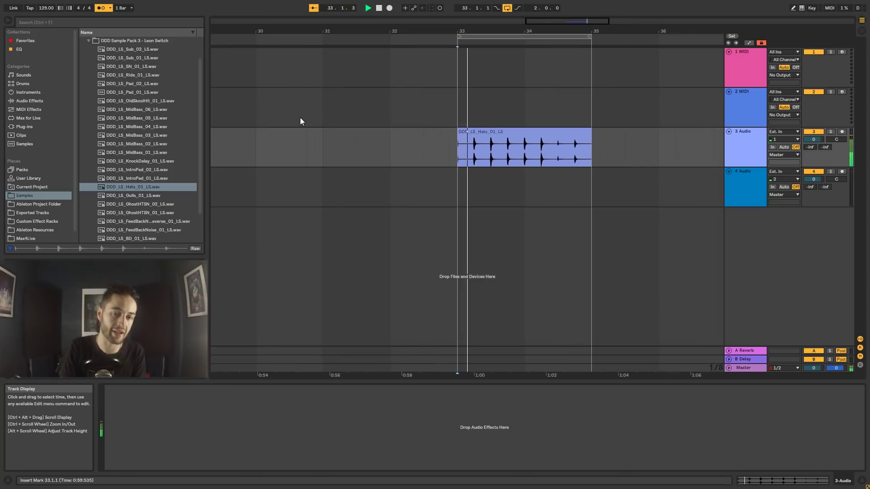
pyautogui.press('space')
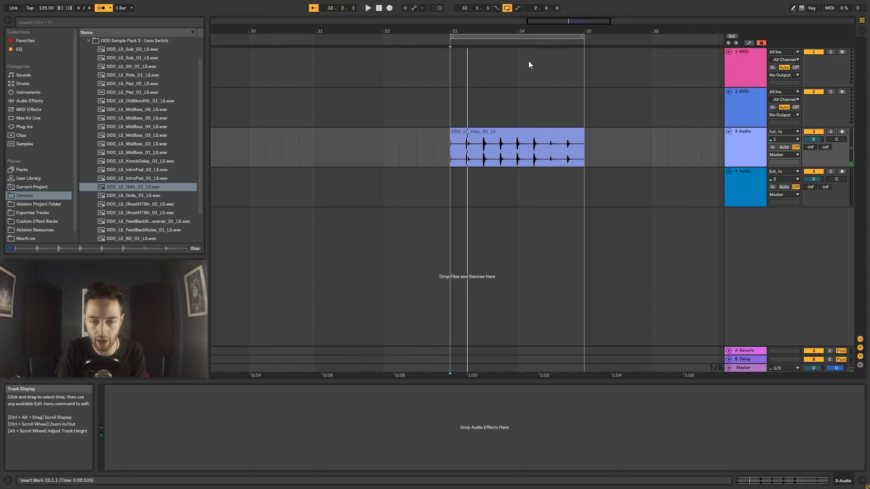
# Move the arrangement position to 31.2.1 and set the project tempo to 120 BPM.
pyautogui.moveTo(330, 8); pyautogui.dragTo(330, 10)
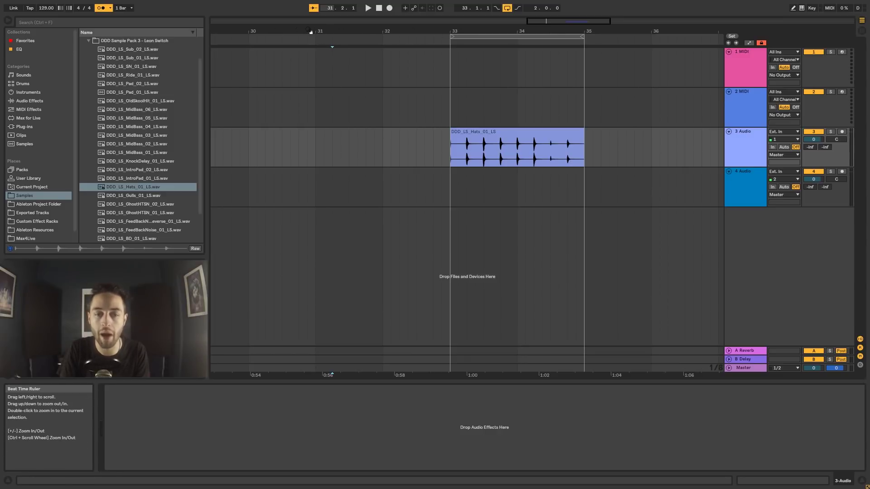
pyautogui.moveTo(251, 33); pyautogui.dragTo(308, 34)
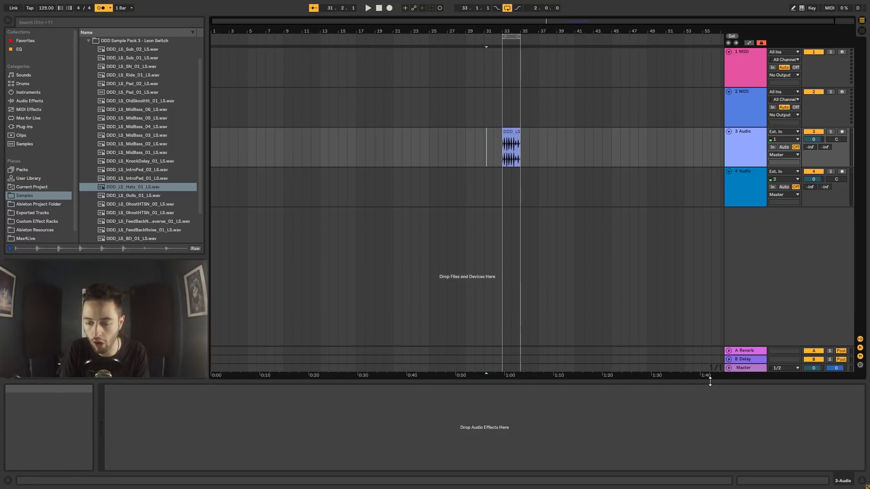
pyautogui.click(46, 7)
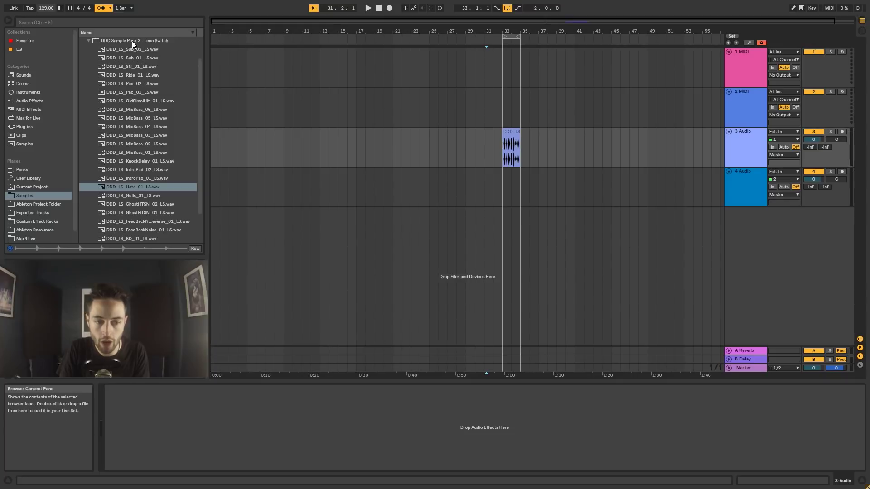
pyautogui.write('120')
pyautogui.press('Return')
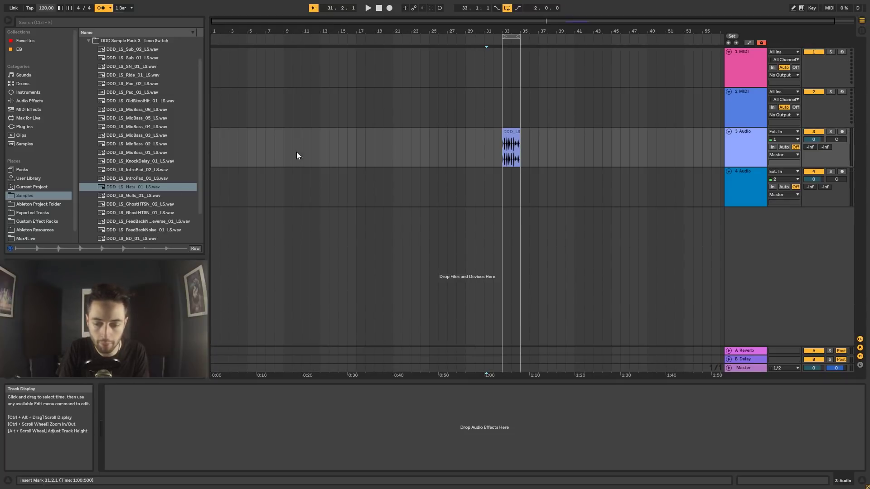
# Select the bar from 30.1.1 to 31.1.1 on the 1 MIDI track, and move the insert marker to 50.1.1.
pyautogui.moveTo(485, 32); pyautogui.dragTo(416, 75)
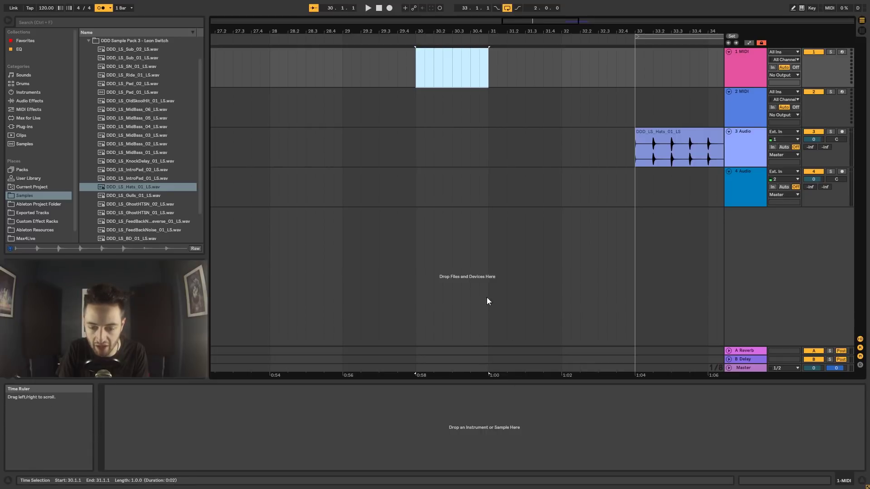
pyautogui.scroll(-5, 472, 72)
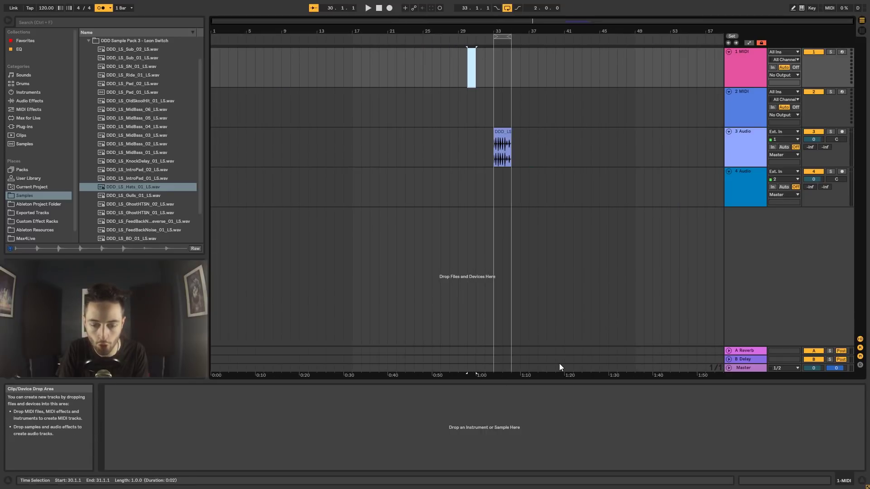
pyautogui.click(645, 57)
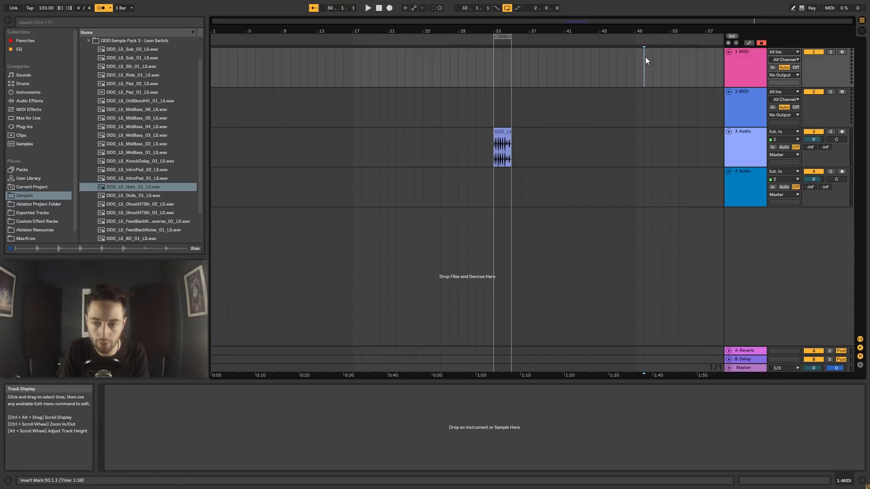
# Enter 120 BPM as the project tempo again.
pyautogui.moveTo(46, 8)
pyautogui.mouseDown()
pyautogui.moveTo(46, 0)
pyautogui.moveTo(42, 8)
pyautogui.mouseUp()
pyautogui.write('120')
pyautogui.press('Return')
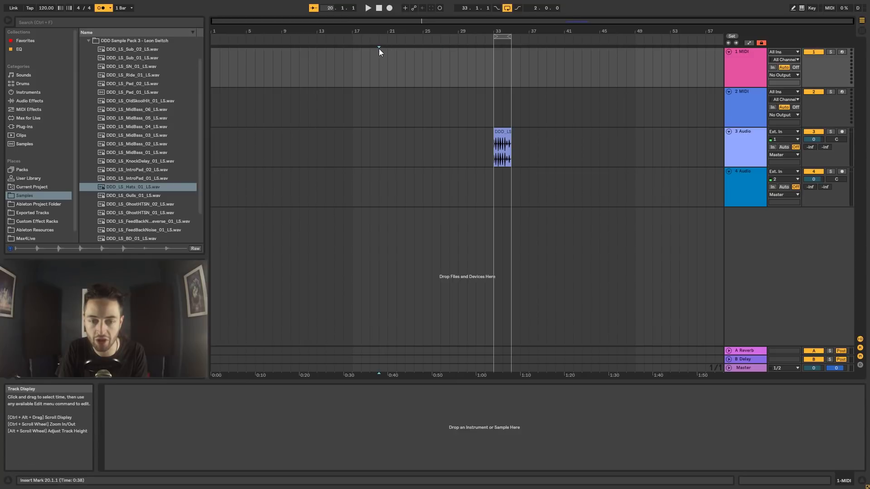
# Set the arrangement position to 13.1.1 and start playback from there.
pyautogui.click(330, 8)
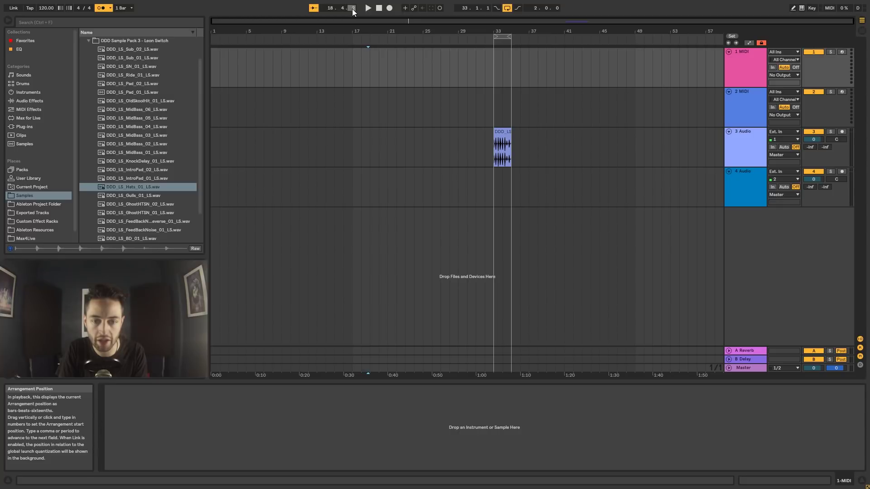
pyautogui.click(330, 8)
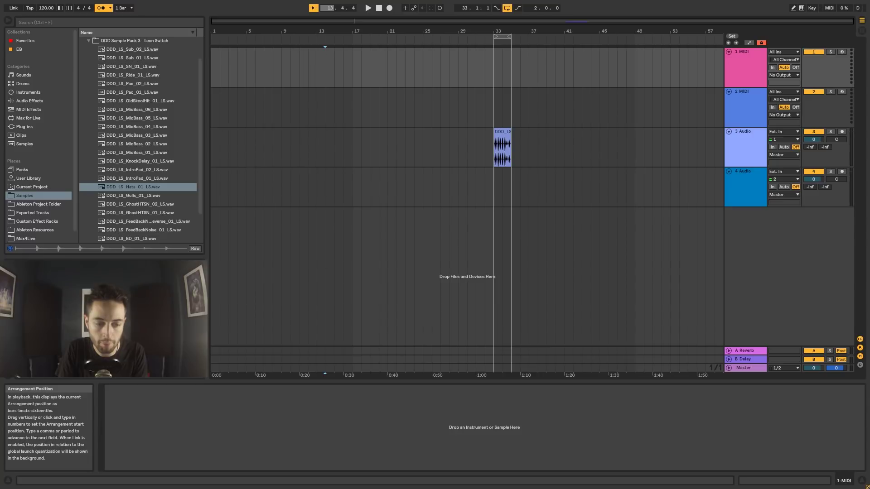
pyautogui.click(342, 9)
pyautogui.click(353, 10)
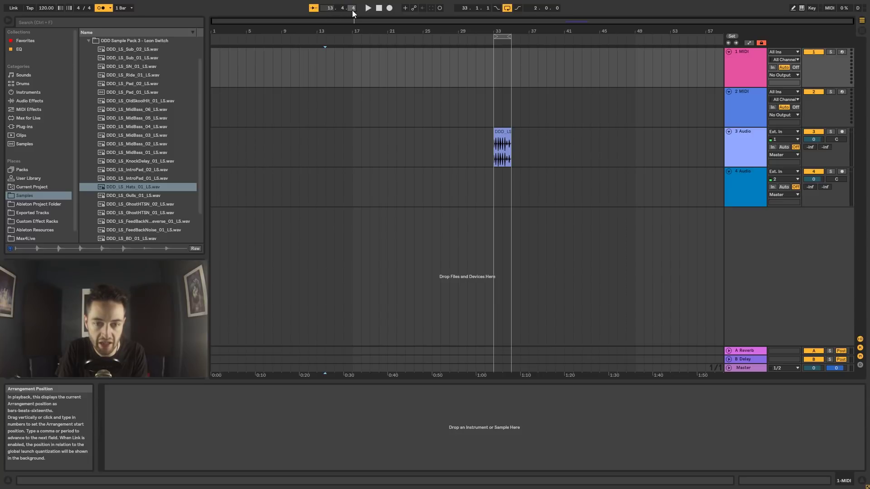
pyautogui.moveTo(342, 9)
pyautogui.mouseDown()
pyautogui.moveTo(342, 23)
pyautogui.moveTo(352, 22)
pyautogui.mouseUp()
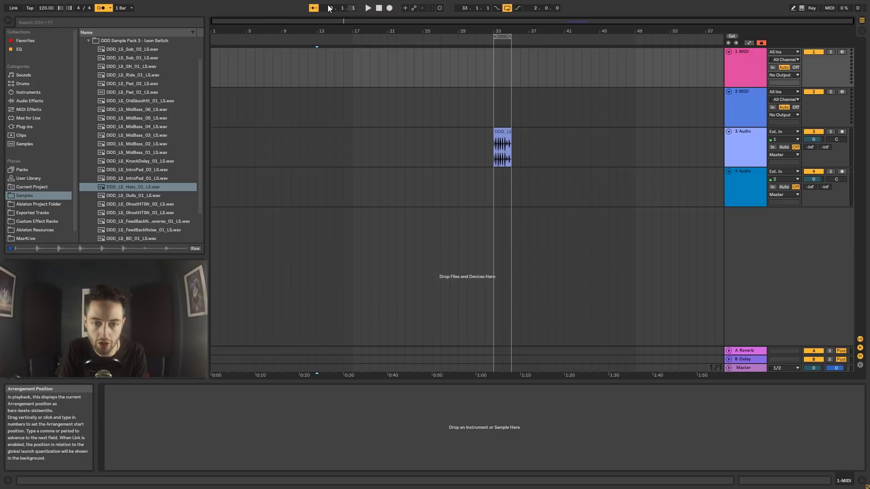
pyautogui.click(368, 9)
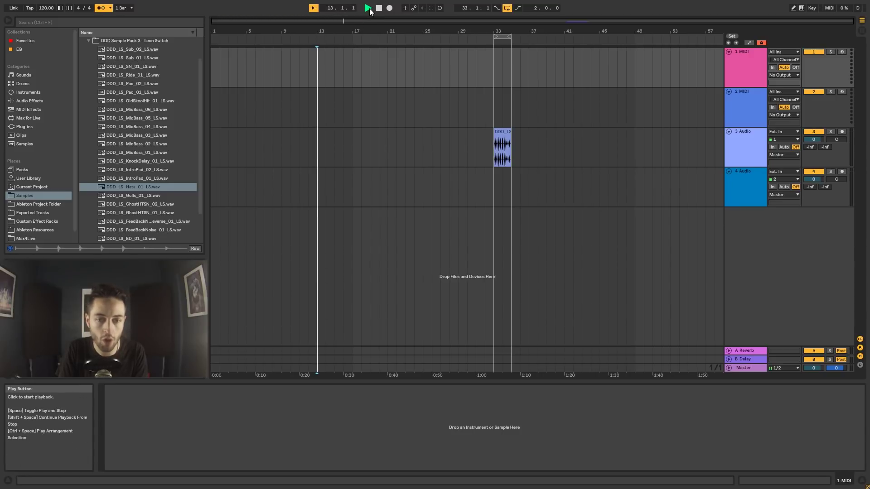
# Stop playback, then switch Arrangement Record on and off again.
pyautogui.click(379, 10)
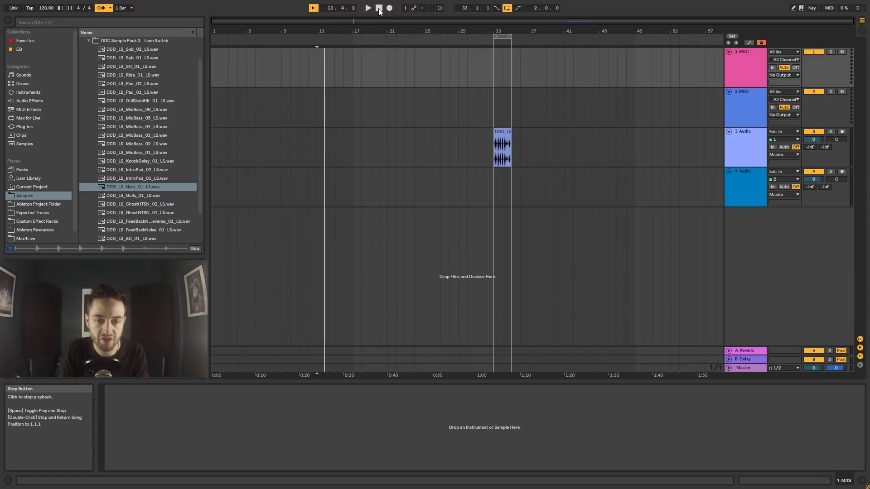
pyautogui.click(389, 10)
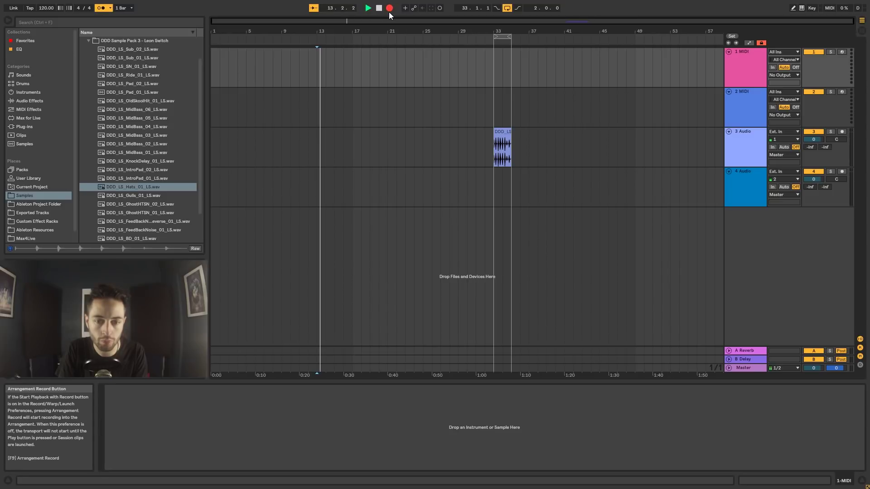
pyautogui.click(388, 11)
# Place the insert marker at 17.1.1 on the 1 MIDI track, play briefly from there and stop.
pyautogui.click(352, 64)
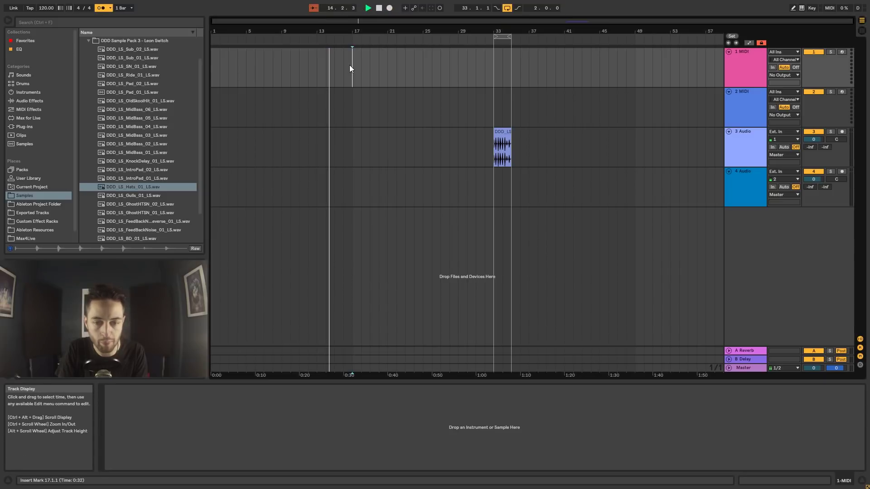
pyautogui.click(368, 11)
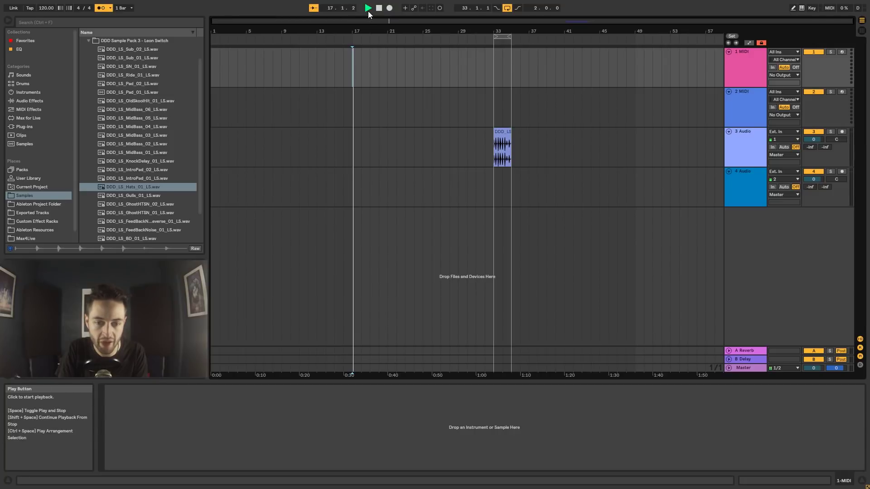
pyautogui.press('space')
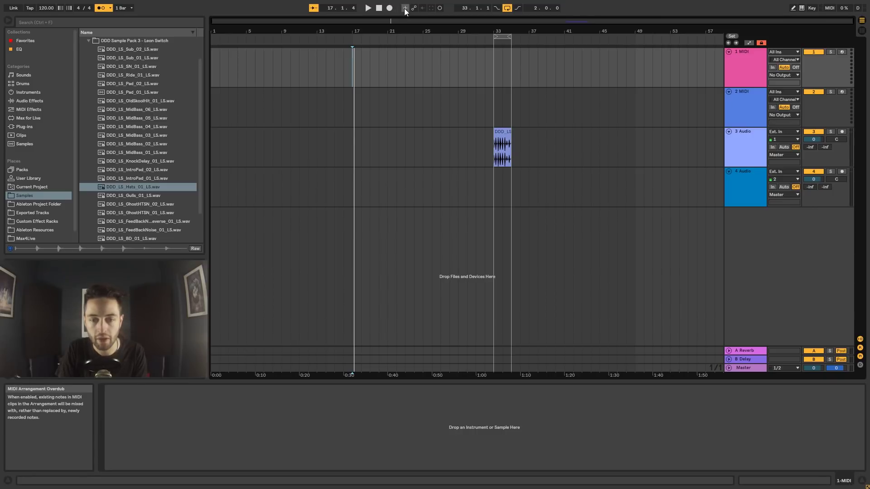
# Turn on the Computer MIDI Keyboard and select the four bars from 17.1.1 to 21.1.1 on the 1 MIDI track.
pyautogui.moveTo(352, 73); pyautogui.dragTo(372, 75)
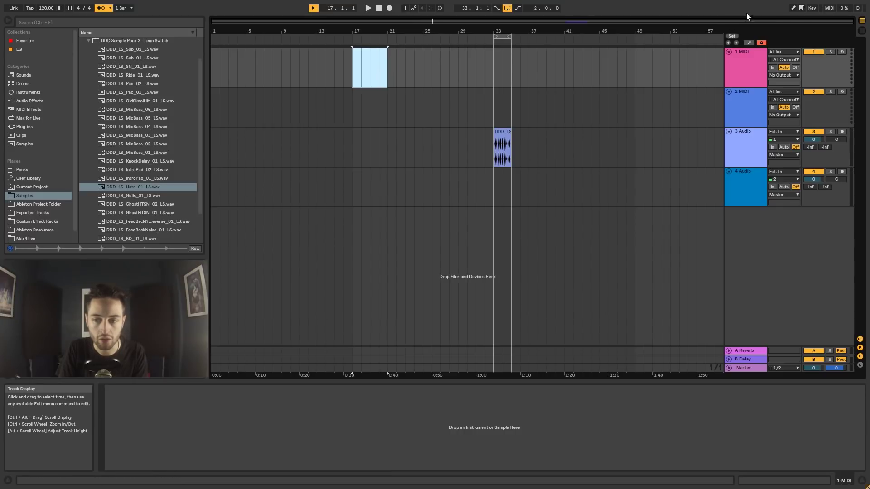
pyautogui.click(802, 8)
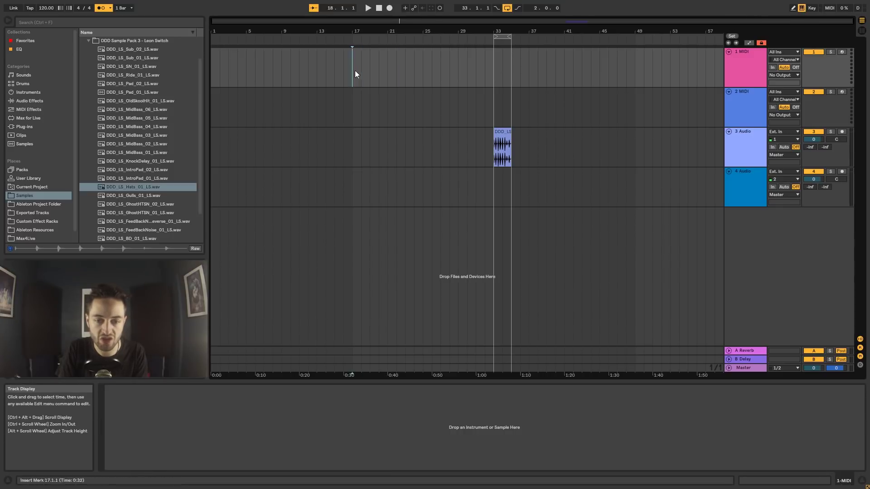
pyautogui.moveTo(354, 71); pyautogui.dragTo(392, 72)
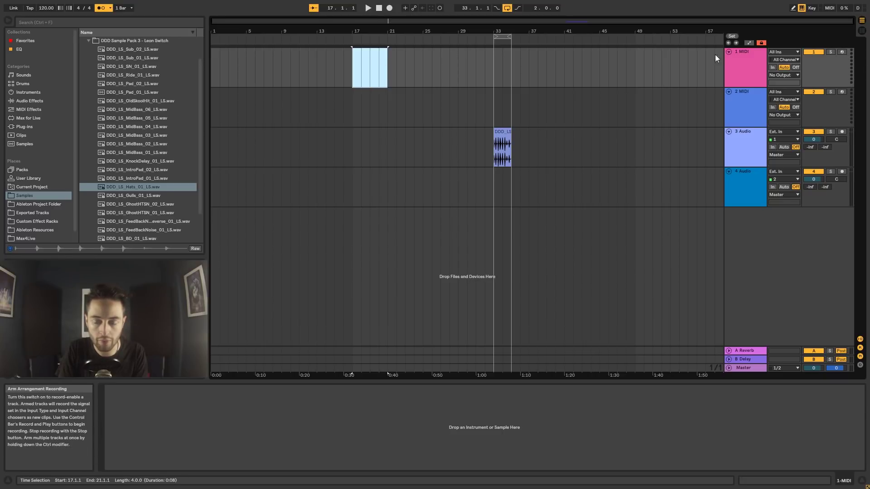
pyautogui.moveTo(361, 67); pyautogui.dragTo(379, 70)
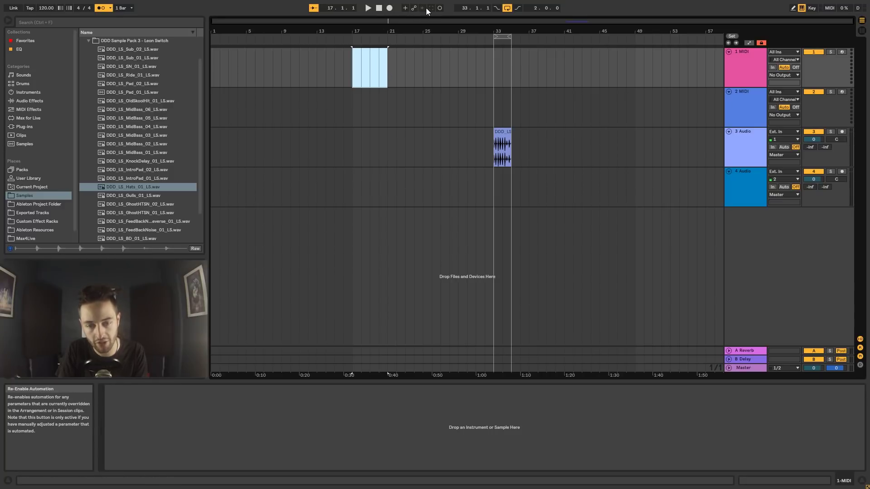
pyautogui.click(353, 75)
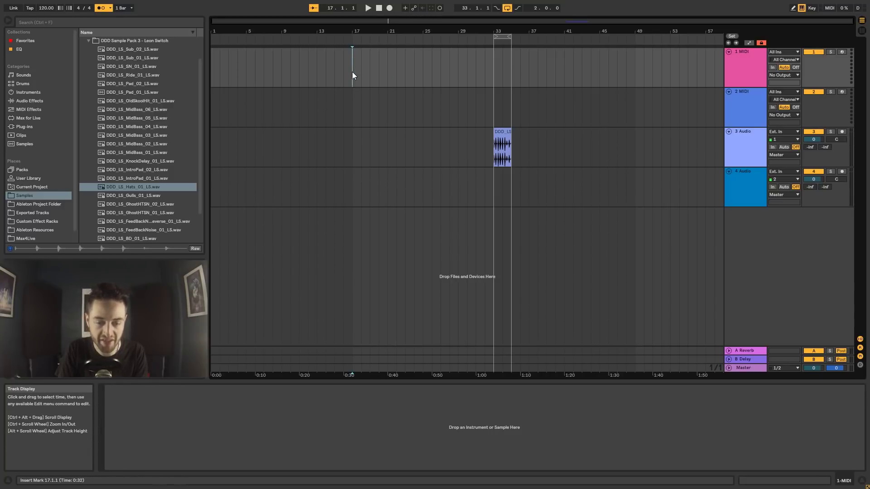
pyautogui.moveTo(352, 77); pyautogui.dragTo(387, 78)
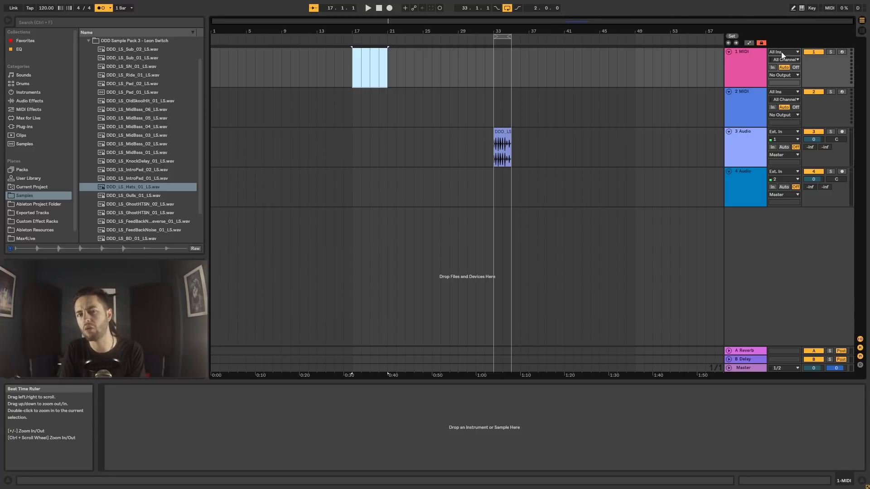
# Arm the 1 MIDI track for recording, with all tracks folded, and toggle the Computer MIDI Keyboard.
pyautogui.click(843, 51)
pyautogui.hotkey('alt', 'u')
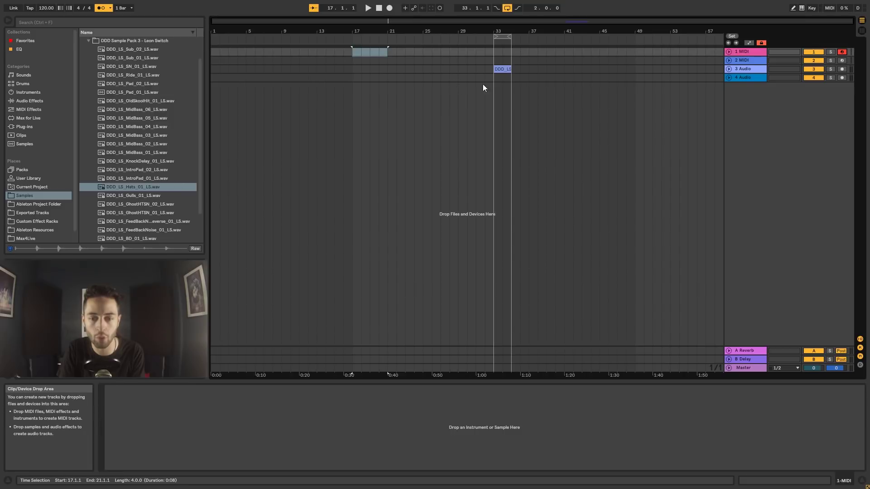
pyautogui.click(802, 9)
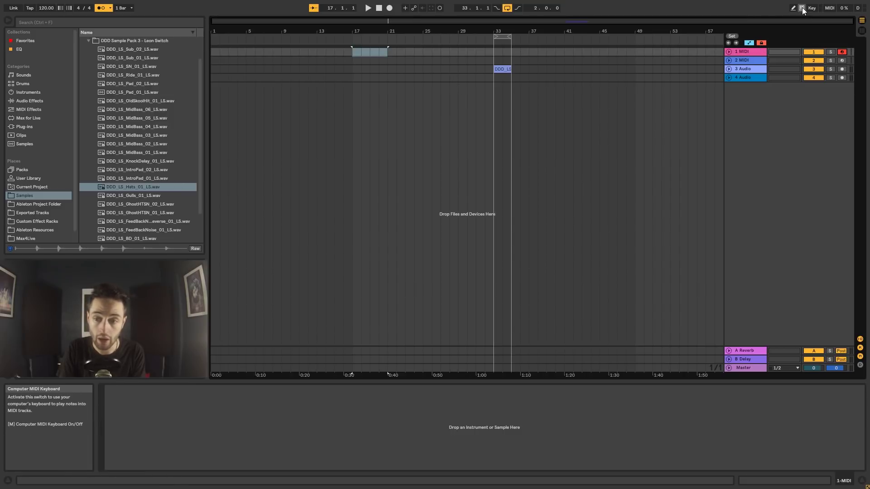
# Turn off Lock Envelopes and Automation Mode, and unfold the 1 MIDI track.
pyautogui.click(762, 43)
pyautogui.click(749, 43)
pyautogui.click(729, 52)
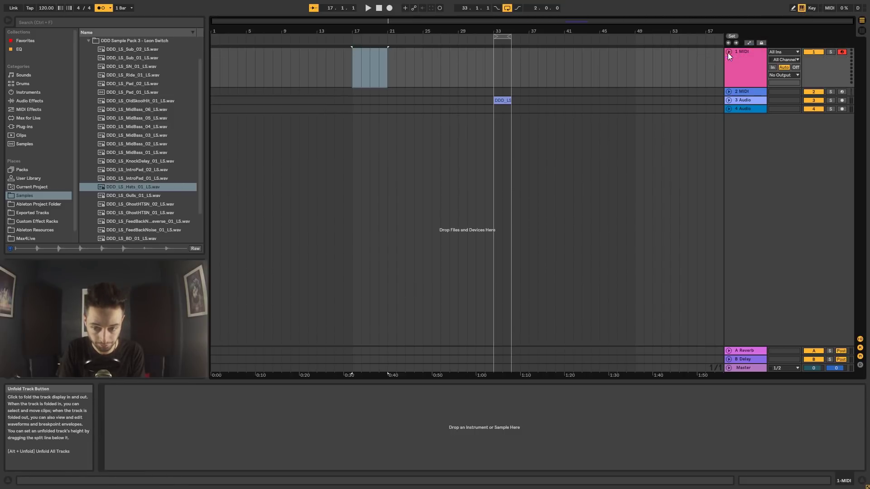
# Capture the played MIDI notes into a clip at bar 17 on the 1 MIDI track, and delete that clip.
pyautogui.click(432, 8)
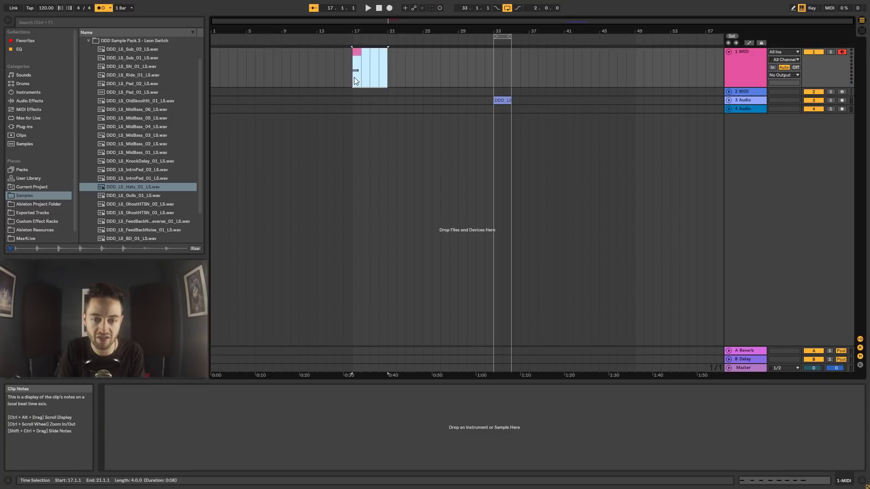
pyautogui.click(358, 77)
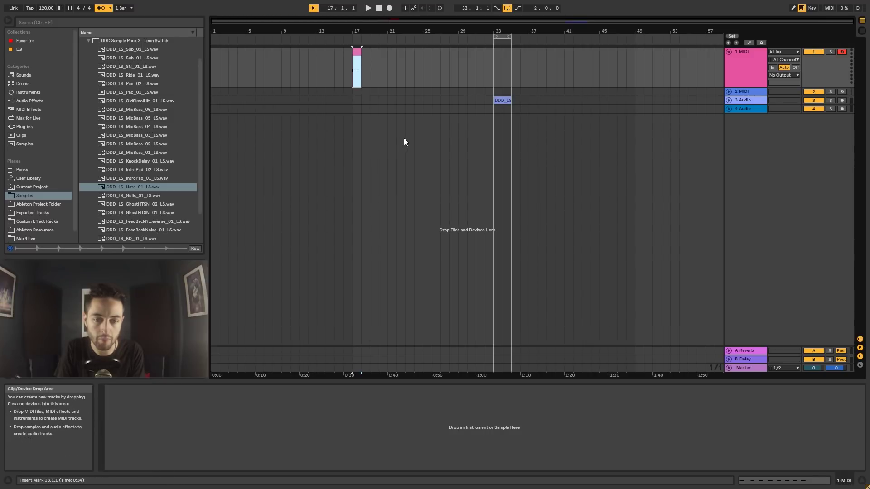
pyautogui.press('Delete')
# Return the insert marker to 17.1.1 on the 1 MIDI track.
pyautogui.click(359, 77)
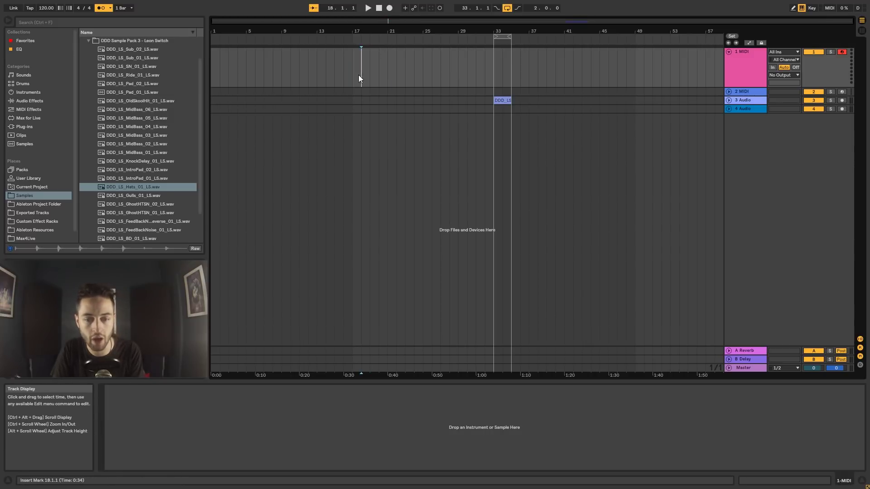
pyautogui.moveTo(353, 74); pyautogui.dragTo(373, 74)
pyautogui.click(352, 66)
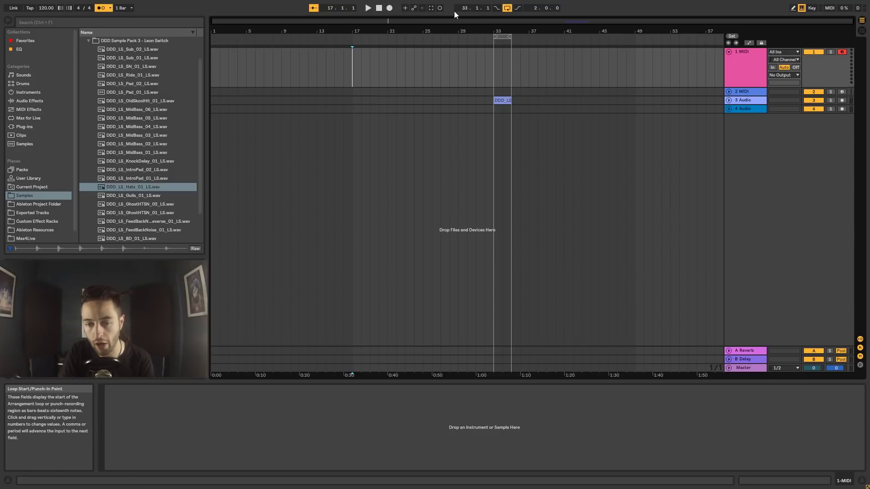
# Set the Arrangement loop start to 43.1.1, and move the loop brace back so it starts at 17.1.1.
pyautogui.moveTo(463, 8)
pyautogui.mouseDown()
pyautogui.moveTo(462, 41)
pyautogui.moveTo(462, 4)
pyautogui.mouseUp()
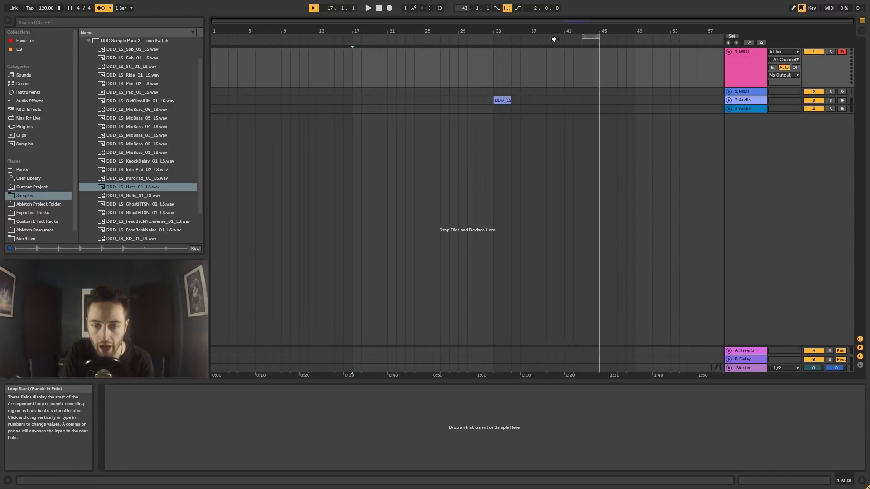
pyautogui.click(591, 37)
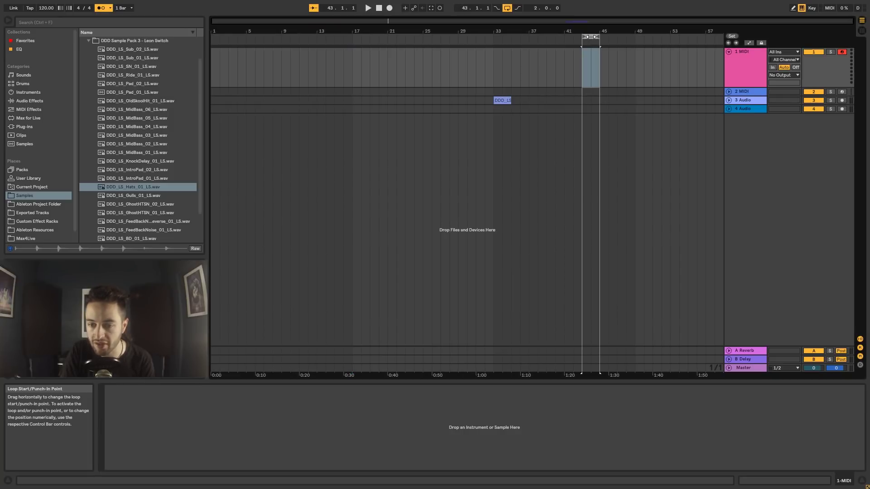
pyautogui.moveTo(591, 37); pyautogui.dragTo(363, 39)
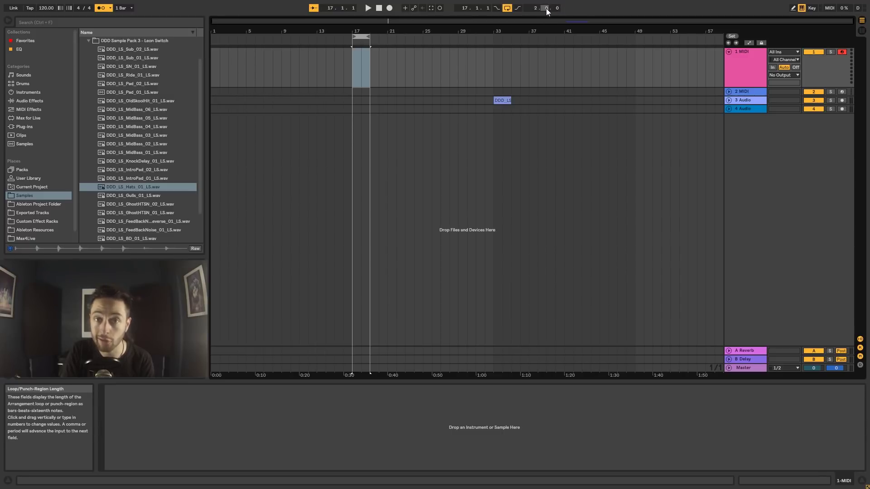
# Shorten the loop length to three beats, and extend the loop end to 26.1.1 for a nine-bar loop.
pyautogui.moveTo(535, 10)
pyautogui.mouseDown()
pyautogui.moveTo(535, 0)
pyautogui.moveTo(535, 11)
pyautogui.moveTo(547, 9)
pyautogui.mouseUp()
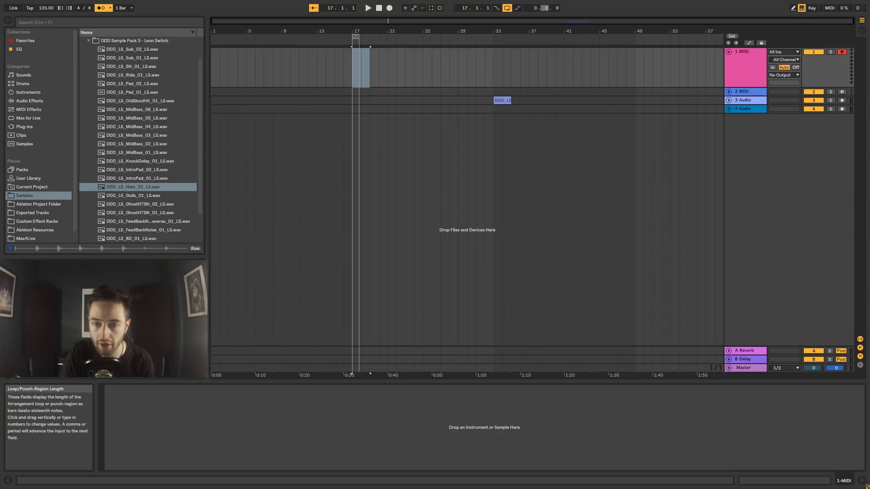
pyautogui.click(361, 37)
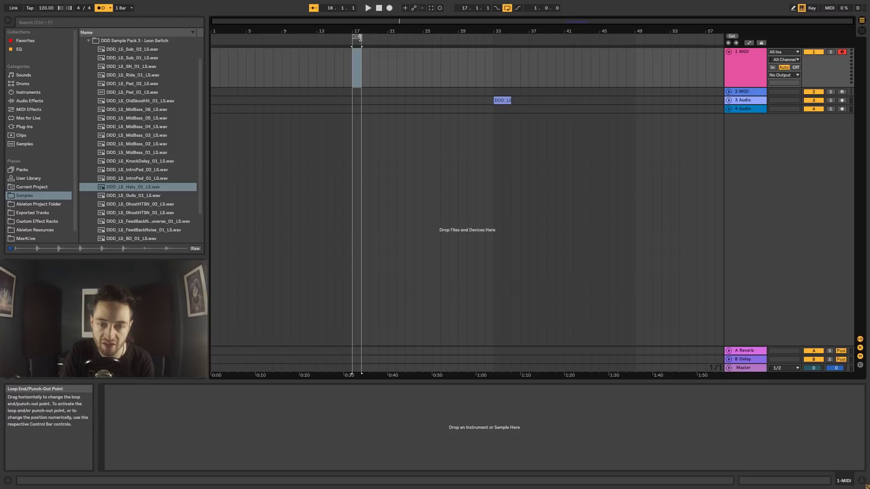
pyautogui.moveTo(360, 37); pyautogui.dragTo(431, 45)
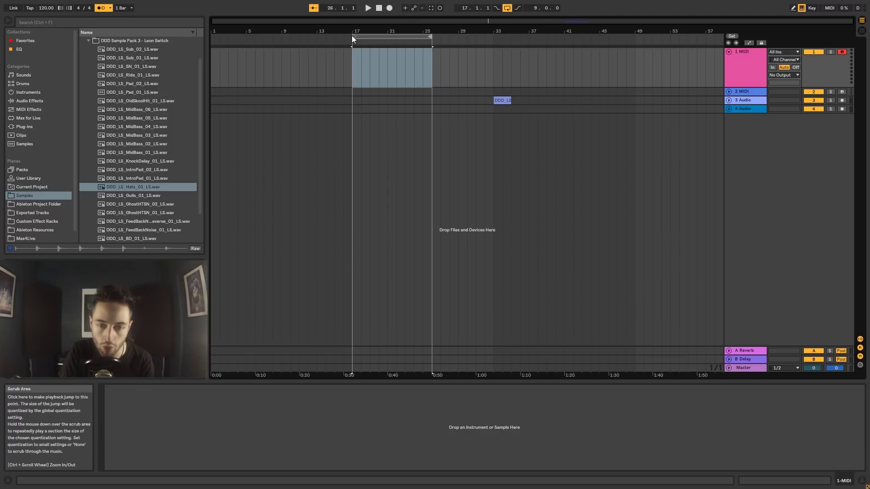
pyautogui.moveTo(353, 44)
pyautogui.mouseDown()
pyautogui.moveTo(290, 43)
pyautogui.moveTo(353, 44)
pyautogui.mouseUp()
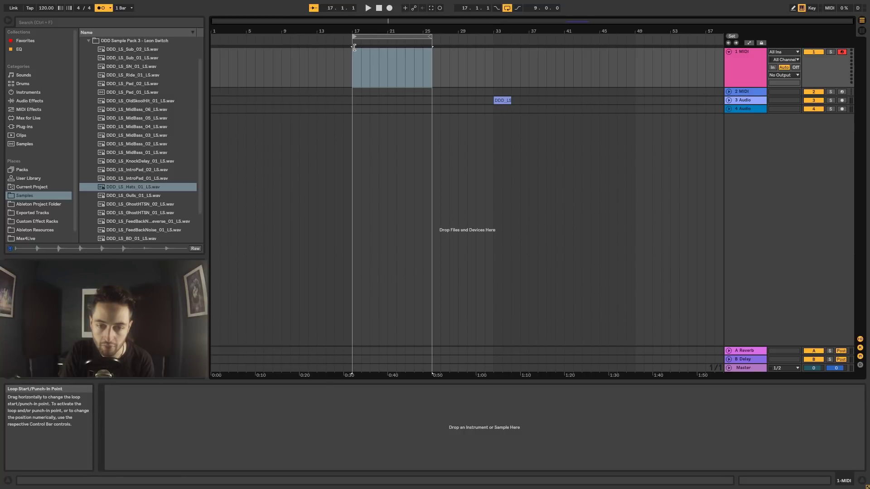
# Switch the Arrangement loop off and on repeatedly, leaving it enabled.
pyautogui.click(509, 9)
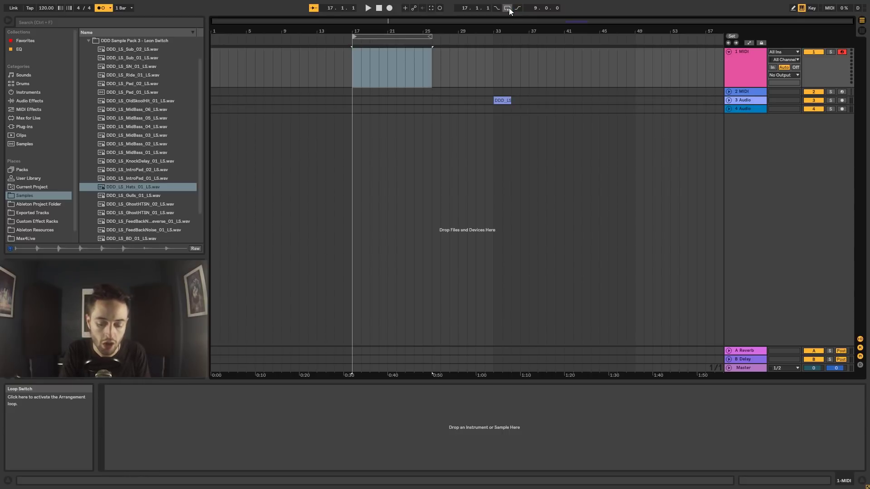
pyautogui.click(509, 9)
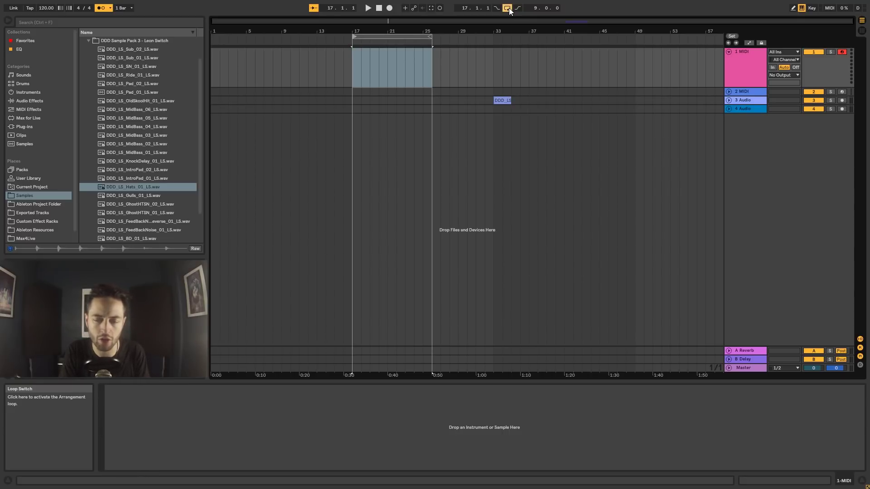
pyautogui.click(509, 9)
pyautogui.click(509, 9)
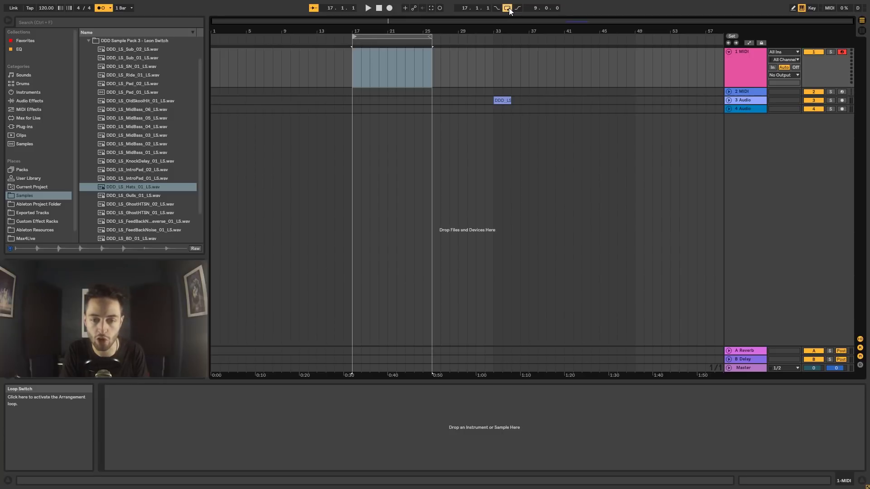
pyautogui.click(509, 9)
pyautogui.click(509, 10)
pyautogui.click(509, 9)
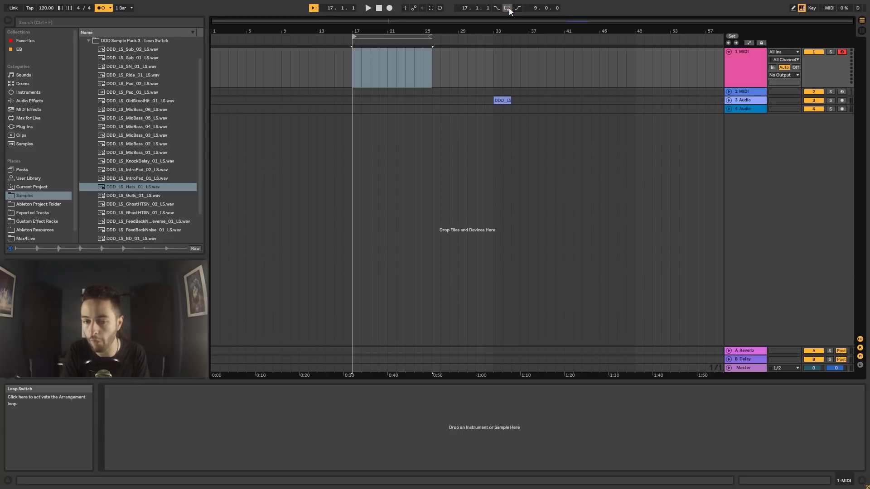
pyautogui.click(509, 9)
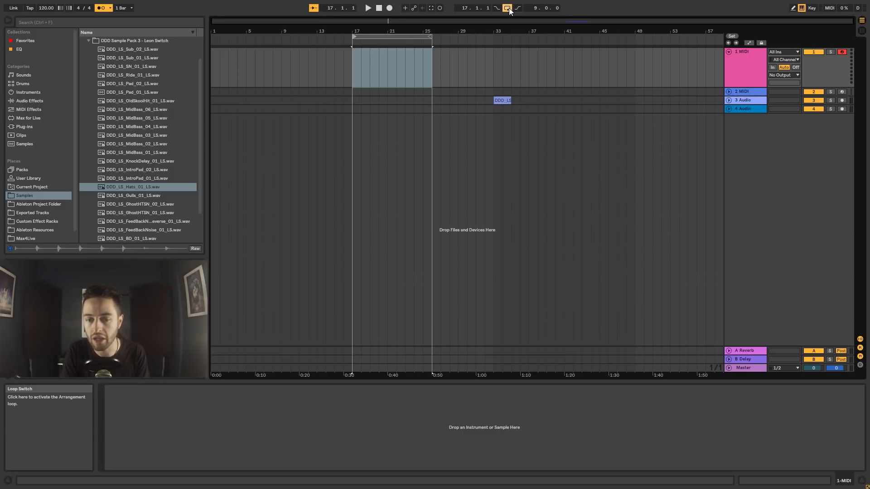
pyautogui.click(509, 9)
pyautogui.click(509, 9)
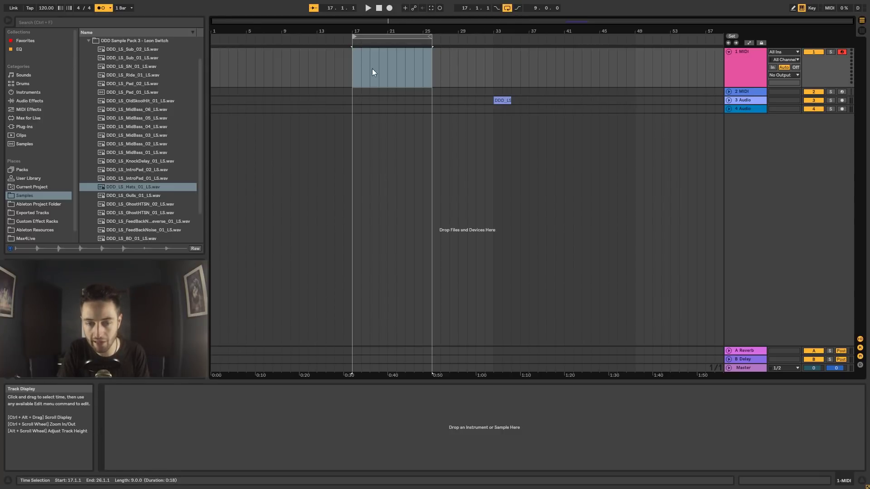
# Start playback from 17.1.1 and shorten the loop to the single bar ending at 18.1.1.
pyautogui.click(355, 71)
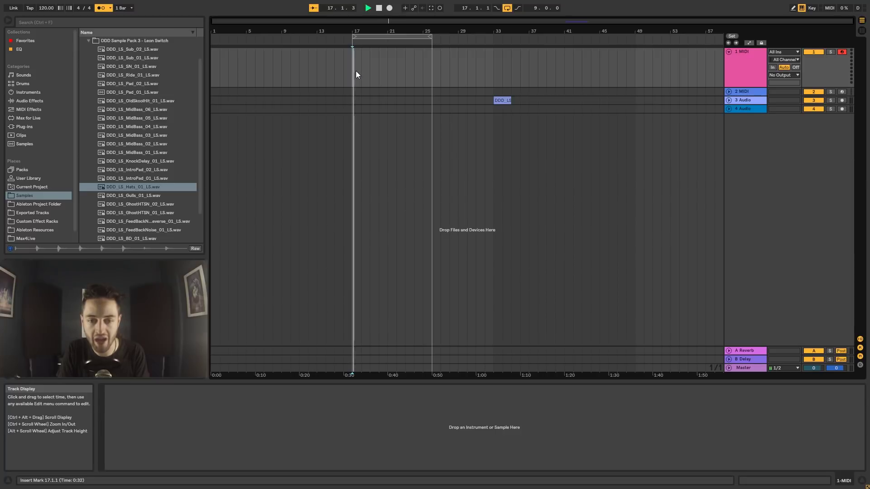
pyautogui.moveTo(421, 40); pyautogui.dragTo(364, 93)
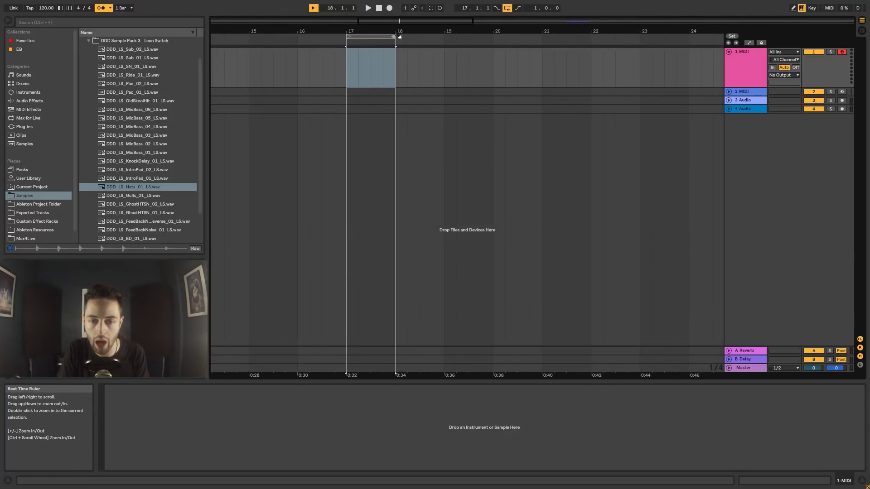
# Play the one-bar loop from 17.1.1, and turn the Arrangement loop off.
pyautogui.click(347, 63)
pyautogui.press('space')
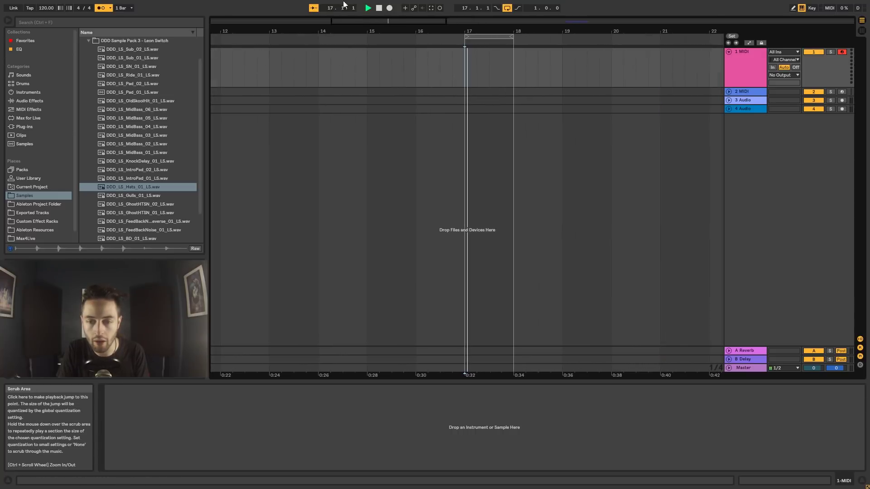
pyautogui.click(507, 8)
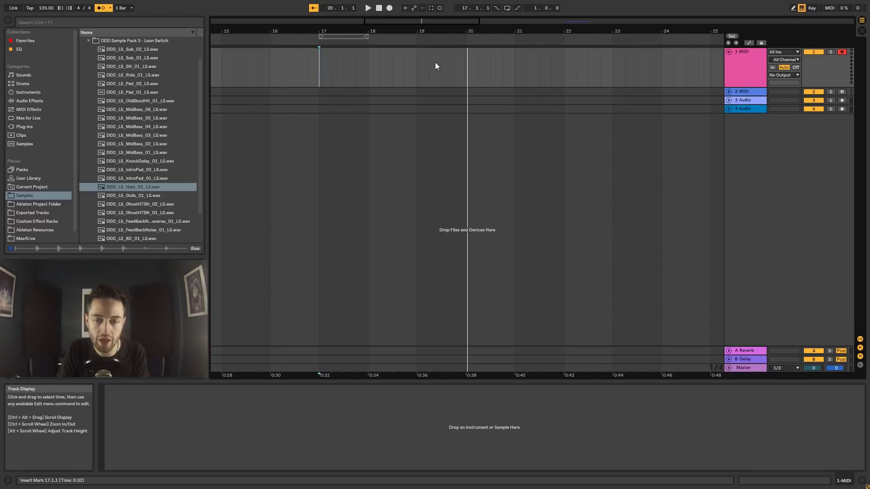
# Move the one-bar loop to start at 19.1.1, and highlight bars 17–18 and the loop's first two beats on the first MIDI track.
pyautogui.moveTo(335, 36); pyautogui.dragTo(432, 35)
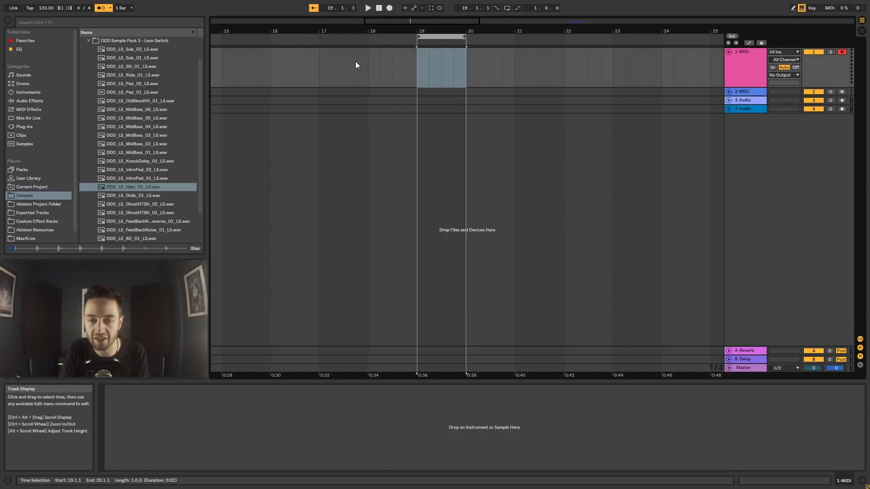
pyautogui.click(338, 68)
pyautogui.click(372, 75)
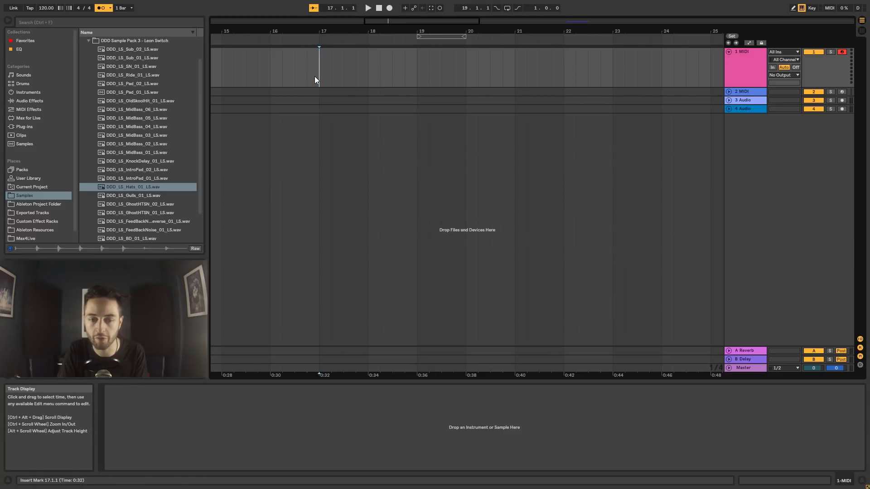
pyautogui.moveTo(314, 76); pyautogui.dragTo(413, 74)
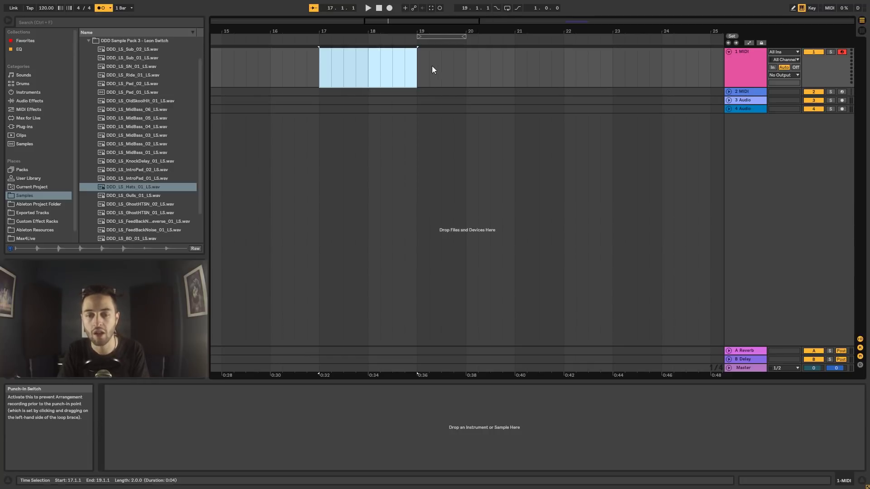
pyautogui.moveTo(418, 68); pyautogui.dragTo(439, 72)
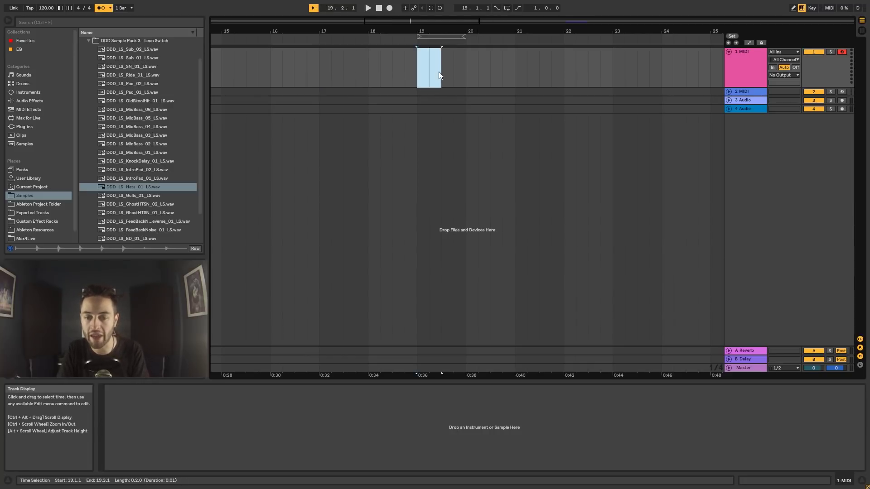
# Switch Punch-Out on and off, and turn Draw Mode off.
pyautogui.click(518, 8)
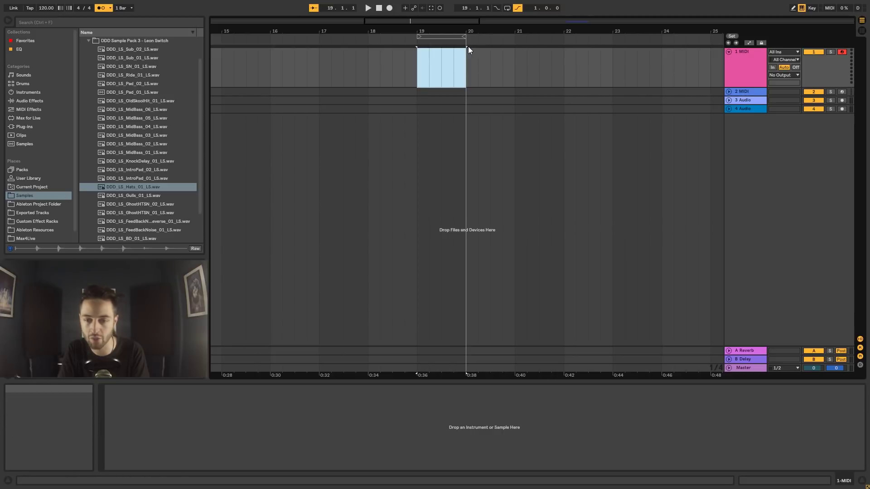
pyautogui.click(518, 9)
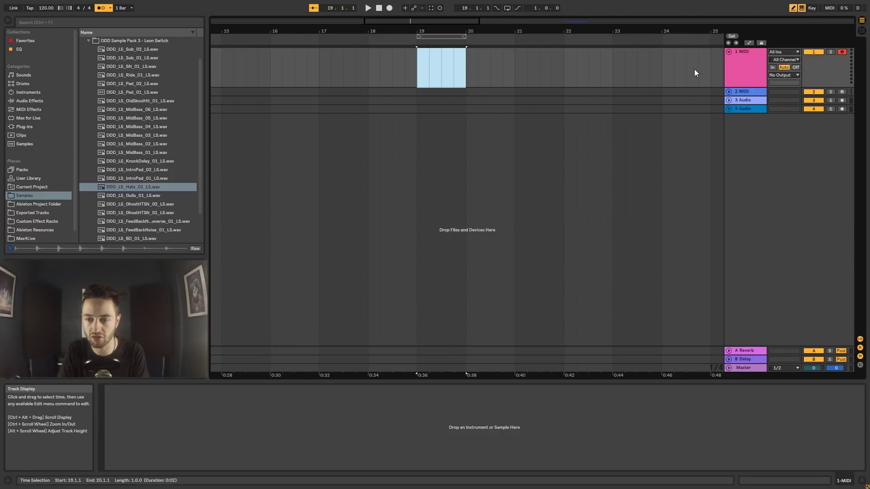
pyautogui.click(792, 9)
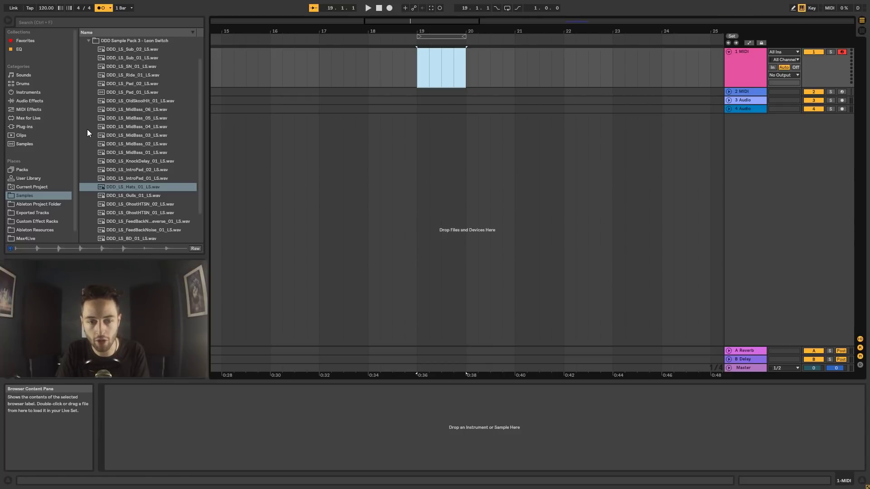
# Load the Whistler Winds preset from Operator's Winds folder onto the first MIDI track.
pyautogui.click(31, 94)
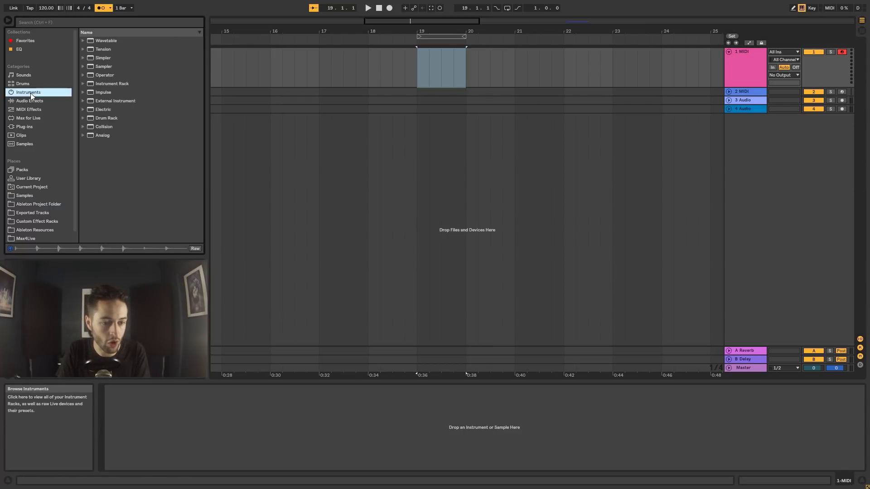
pyautogui.click(82, 72)
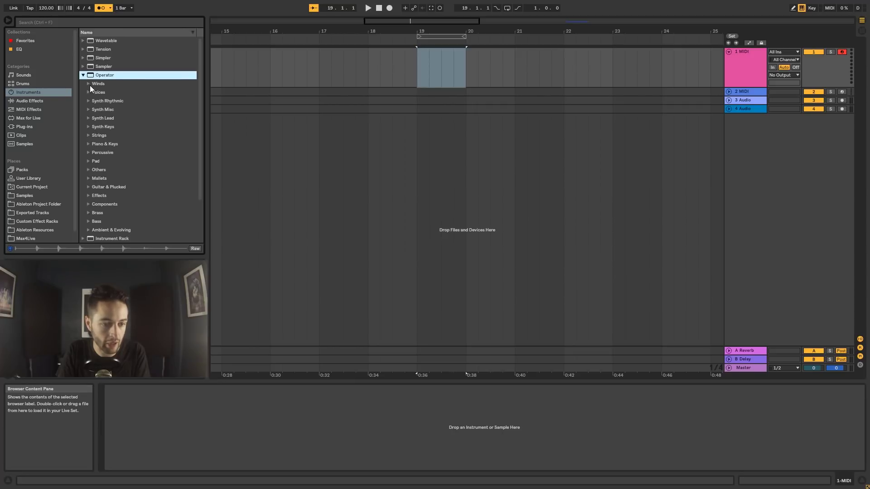
pyautogui.click(91, 83)
pyautogui.click(120, 93)
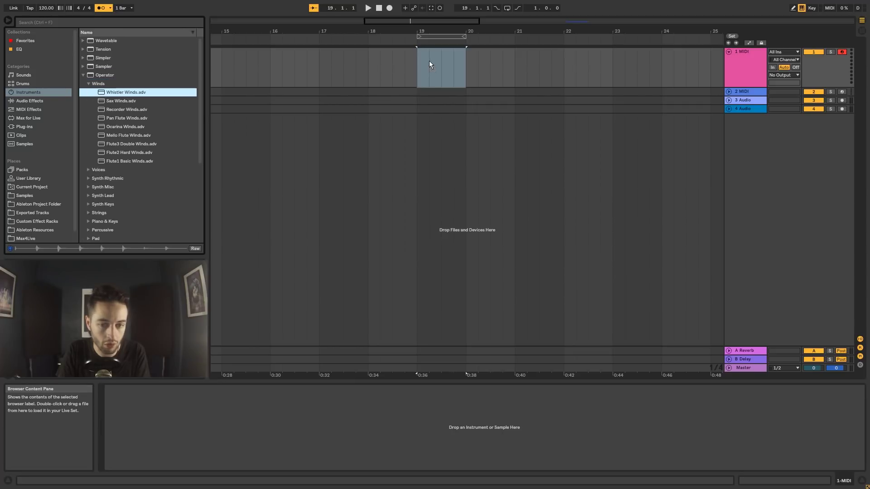
pyautogui.moveTo(430, 65); pyautogui.dragTo(417, 80)
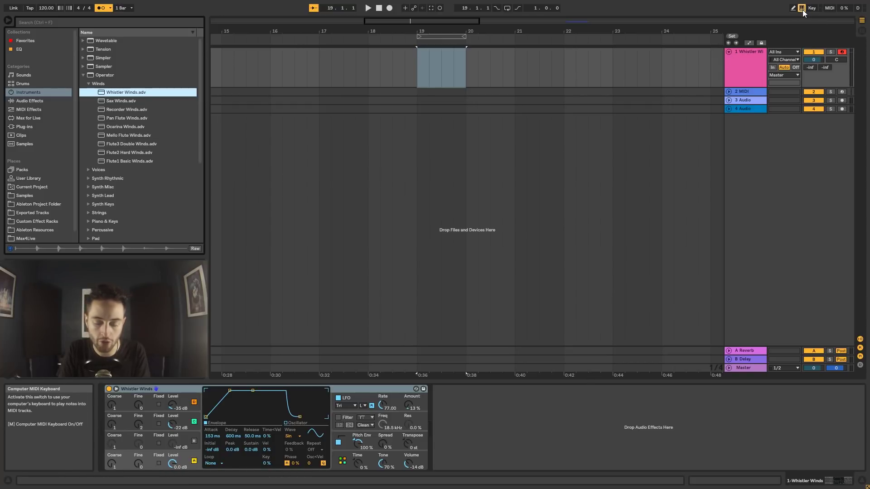
# Play notes on the Whistler Winds track with the computer MIDI keyboard, and toggle that keyboard, leaving it enabled.
pyautogui.press('a')
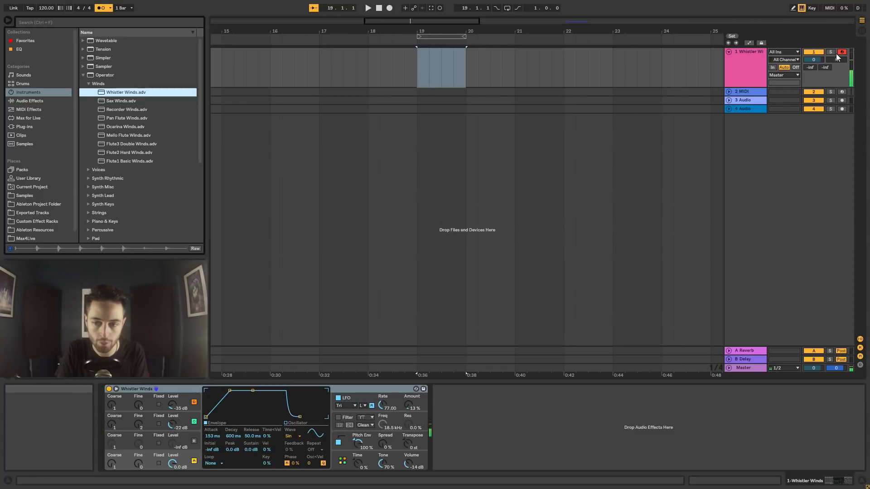
pyautogui.click(803, 10)
pyautogui.click(802, 9)
pyautogui.click(803, 8)
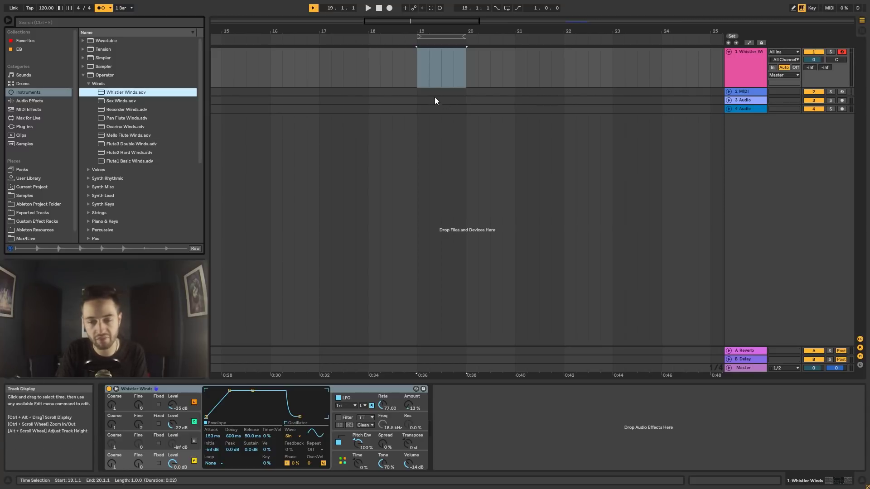
# Play briefly from 19.1.1, and in Key Map Mode select the transport's Play control without assigning a key.
pyautogui.press('space')
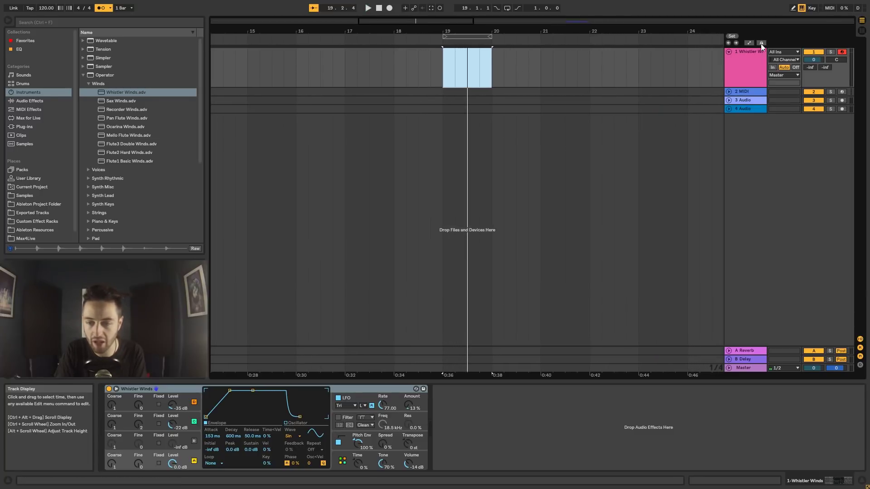
pyautogui.click(812, 8)
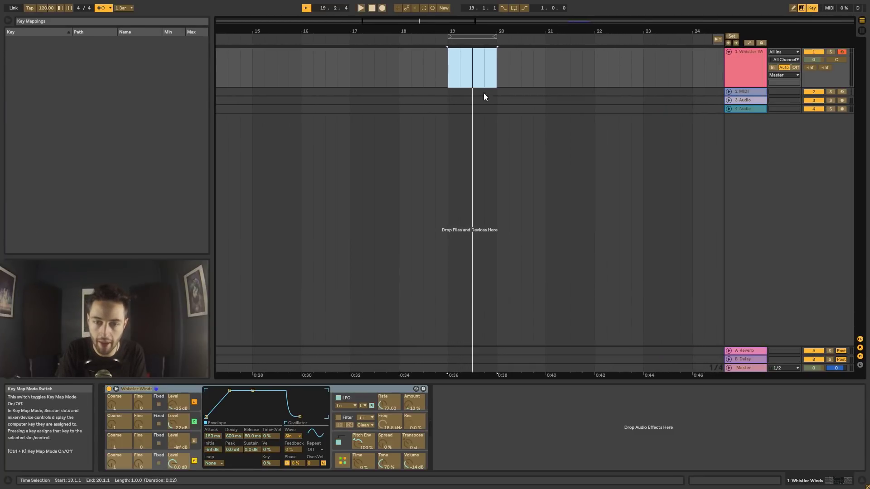
pyautogui.click(362, 9)
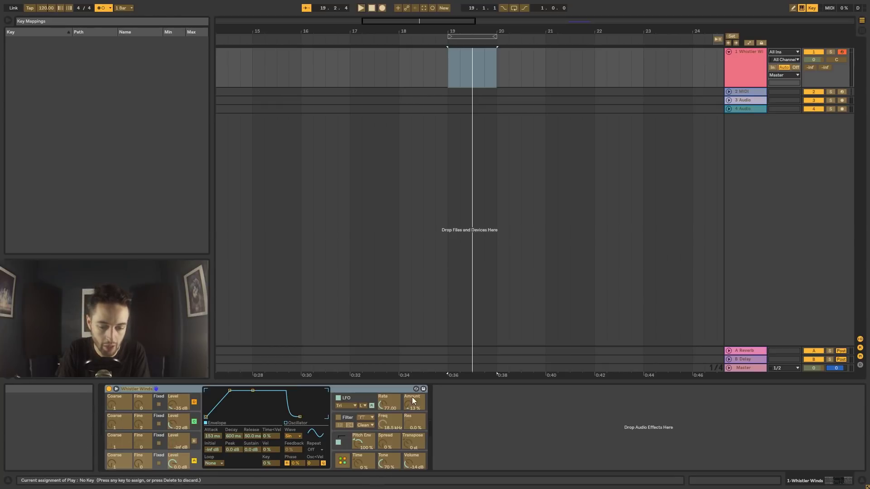
pyautogui.click(812, 9)
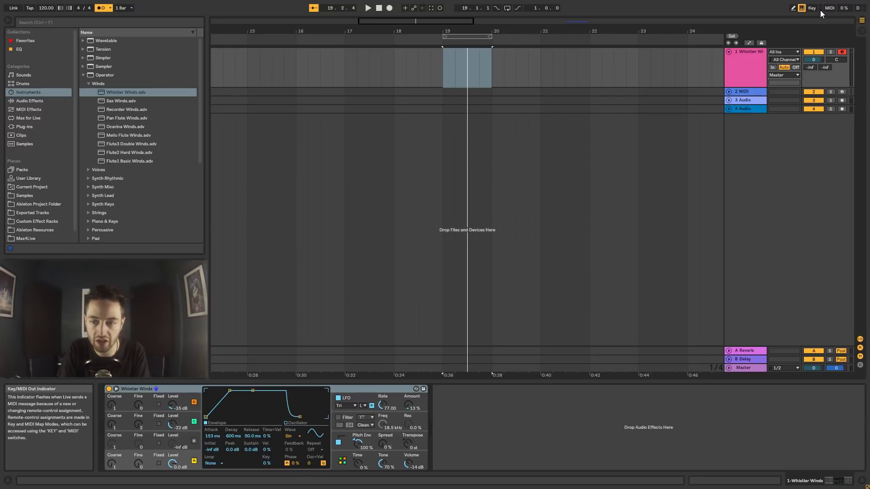
# Play test notes on the Whistler Winds track, and MIDI-map its Filter Frequency to controller CC 1.
pyautogui.press('a')
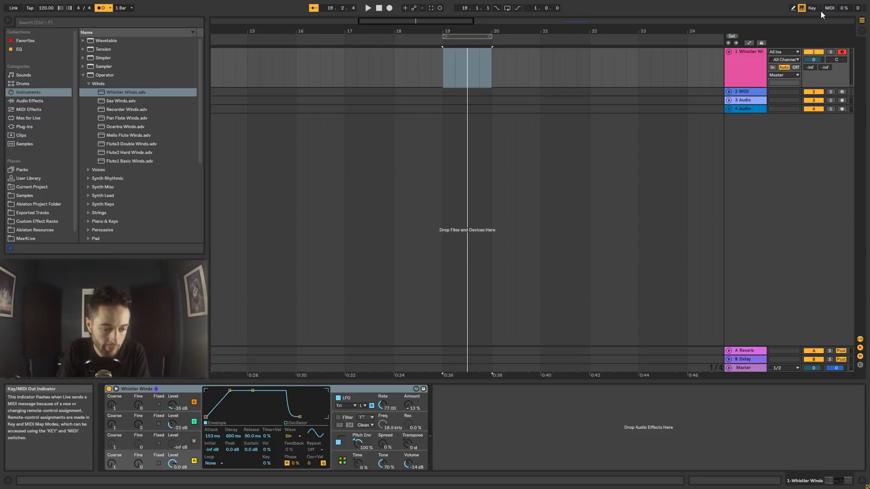
pyautogui.press('a')
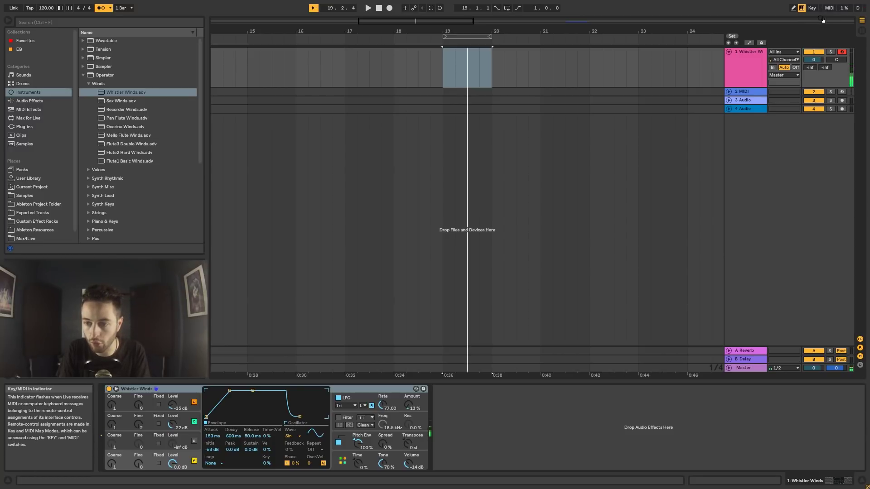
pyautogui.click(830, 8)
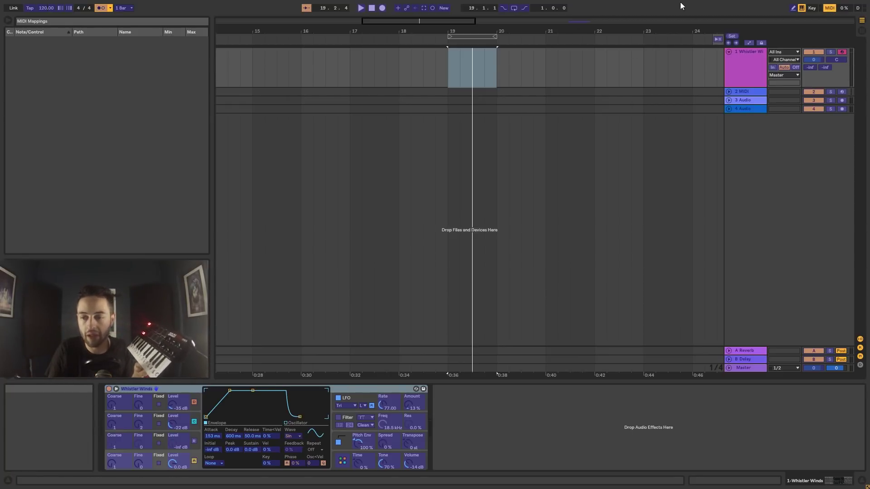
pyautogui.click(830, 10)
pyautogui.click(830, 10)
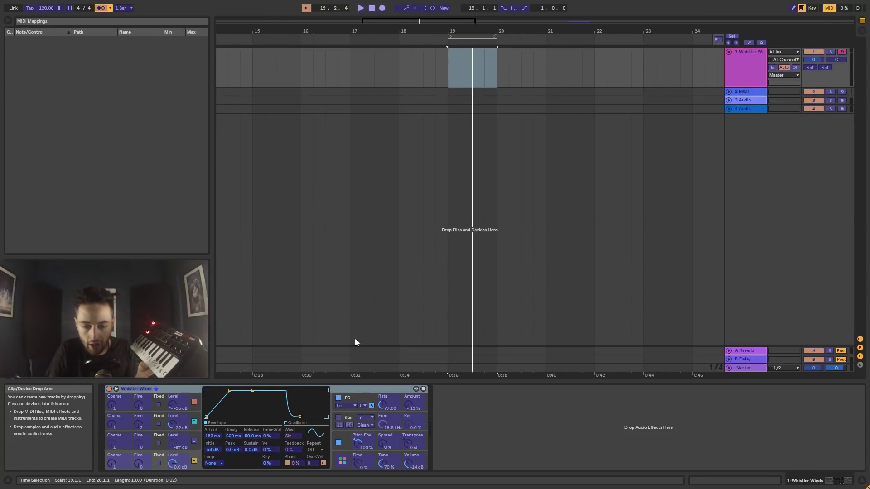
pyautogui.click(384, 420)
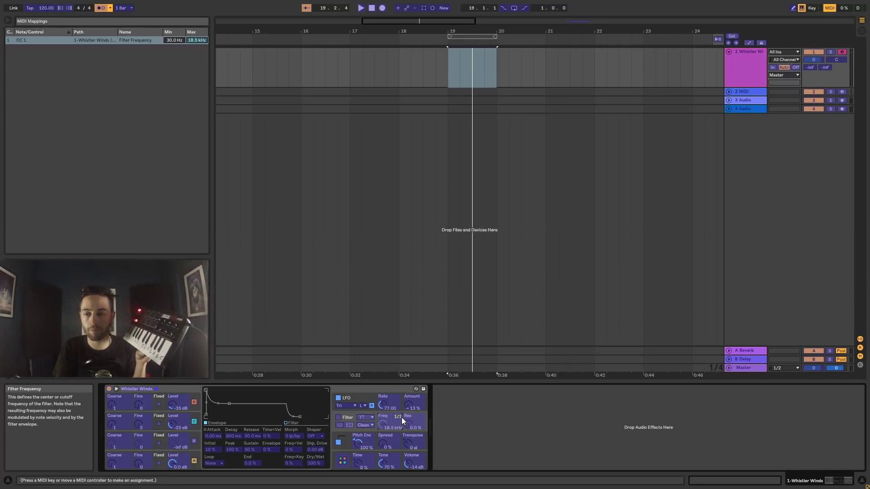
pyautogui.click(830, 7)
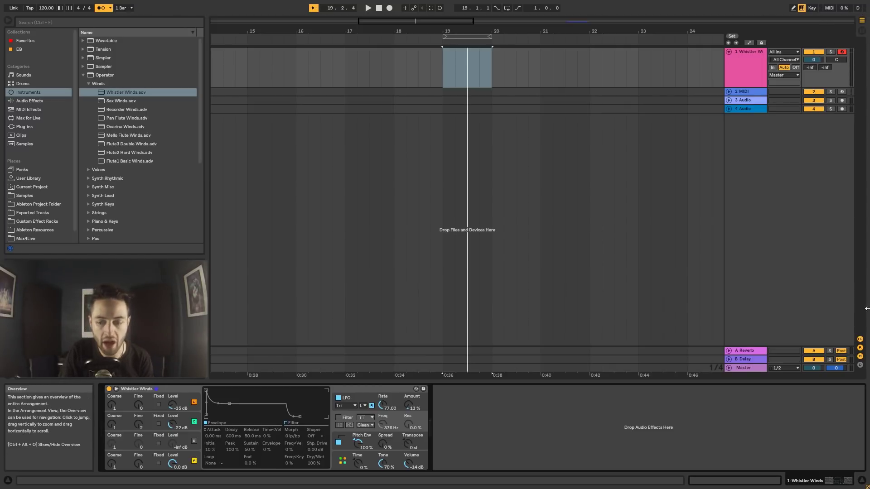
# Switch back and forth between Session View and Arrangement View, finishing in Arrangement View.
pyautogui.click(861, 34)
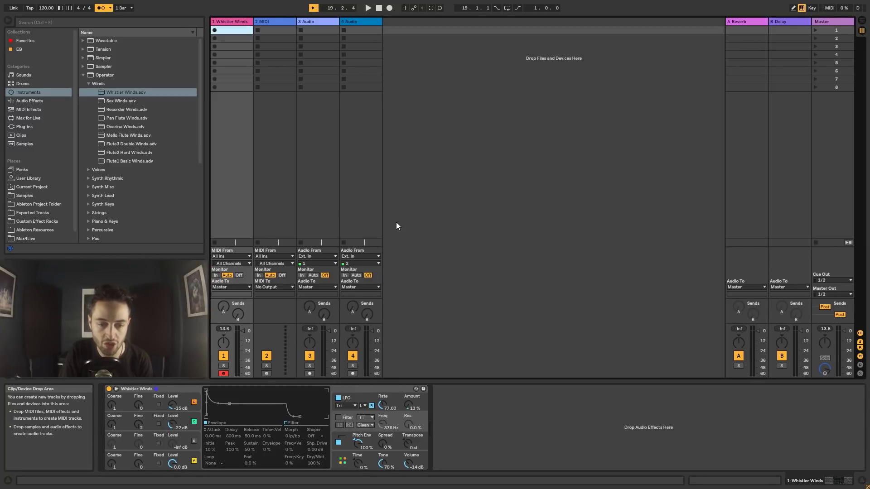
pyautogui.press('Tab')
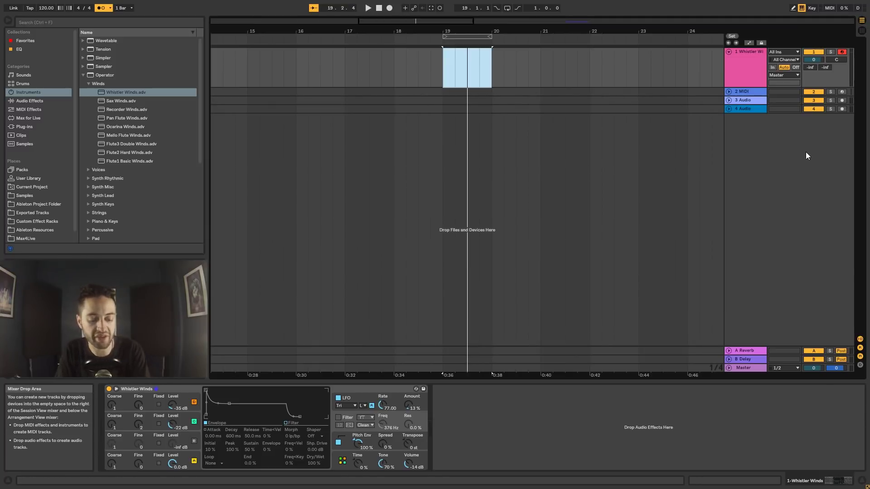
pyautogui.press('Tab')
pyautogui.press('Tab')
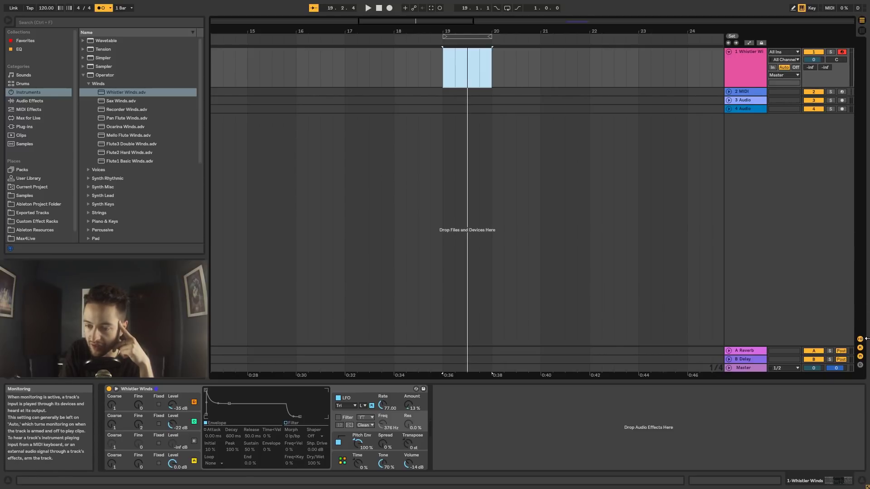
# Hide and restore the In/Out section, return tracks and Mixer section, and briefly show the Track Delays.
pyautogui.click(861, 340)
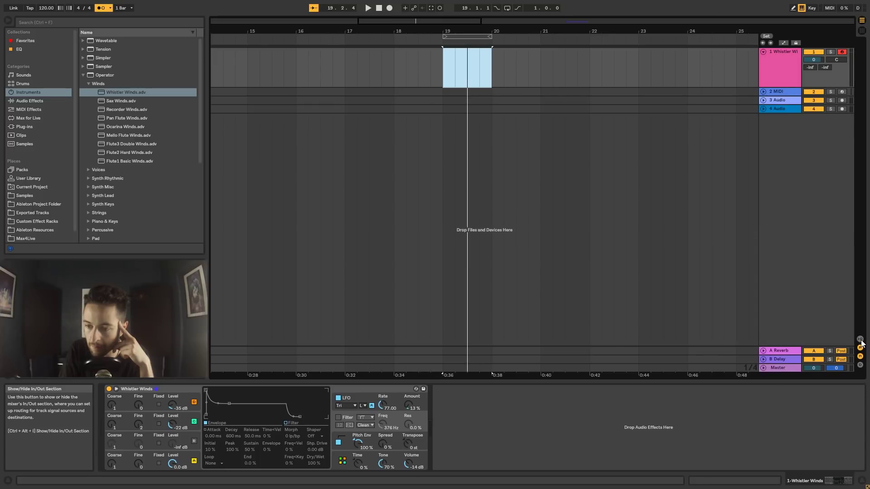
pyautogui.click(861, 341)
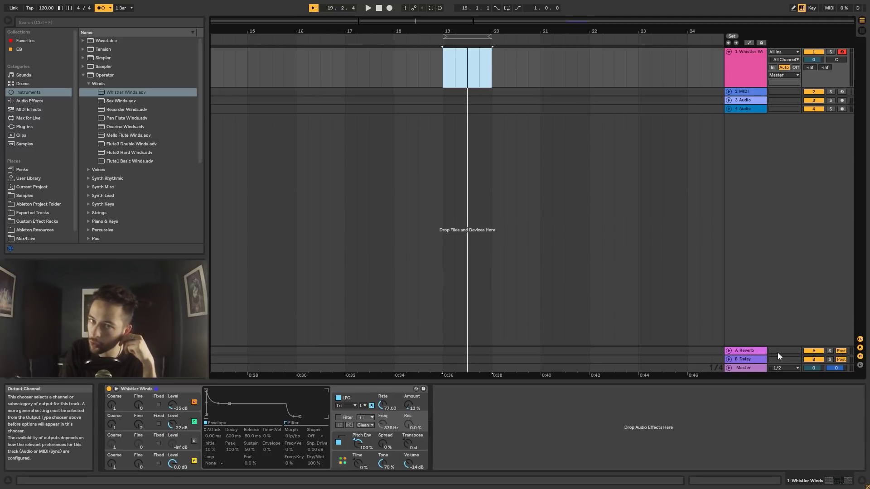
pyautogui.click(860, 348)
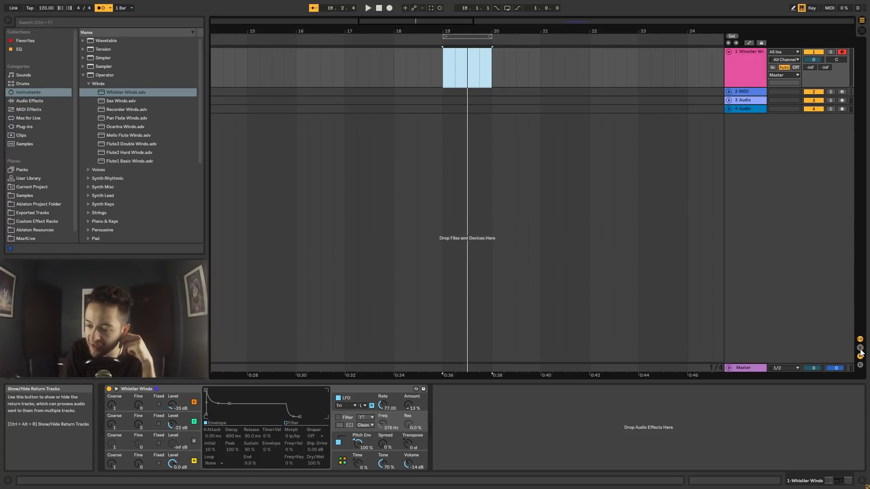
pyautogui.click(860, 348)
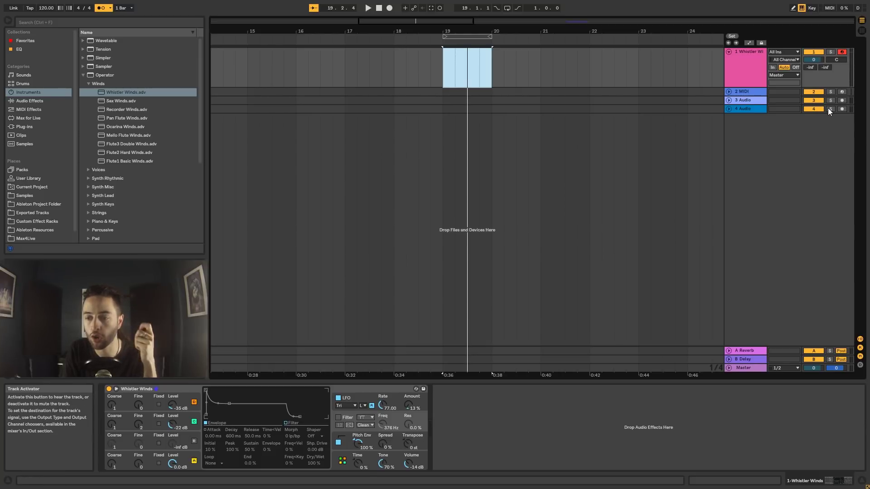
pyautogui.click(861, 356)
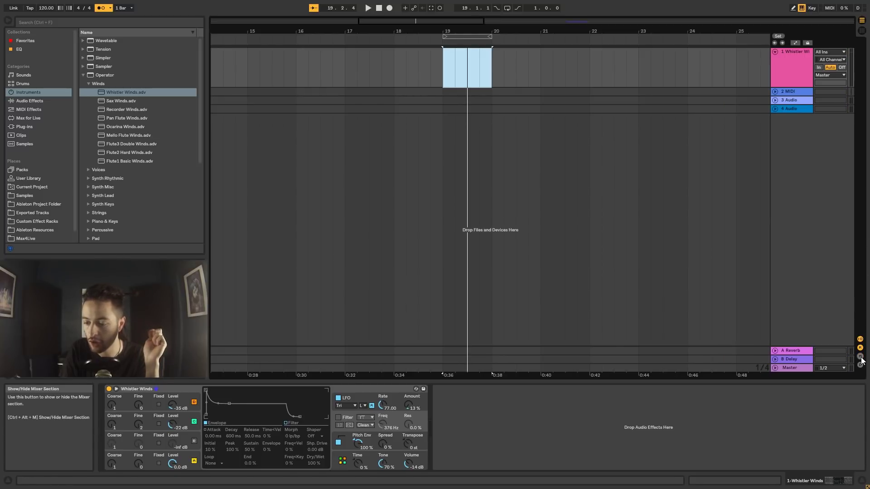
pyautogui.click(861, 358)
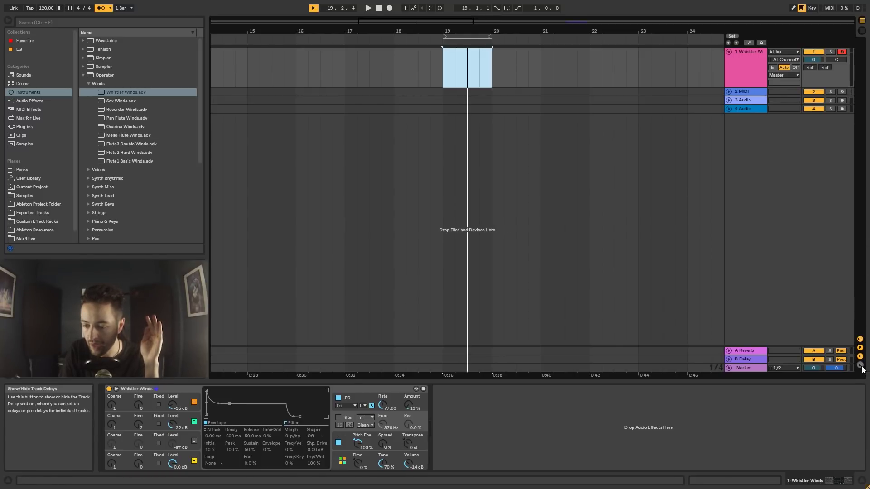
pyautogui.click(861, 365)
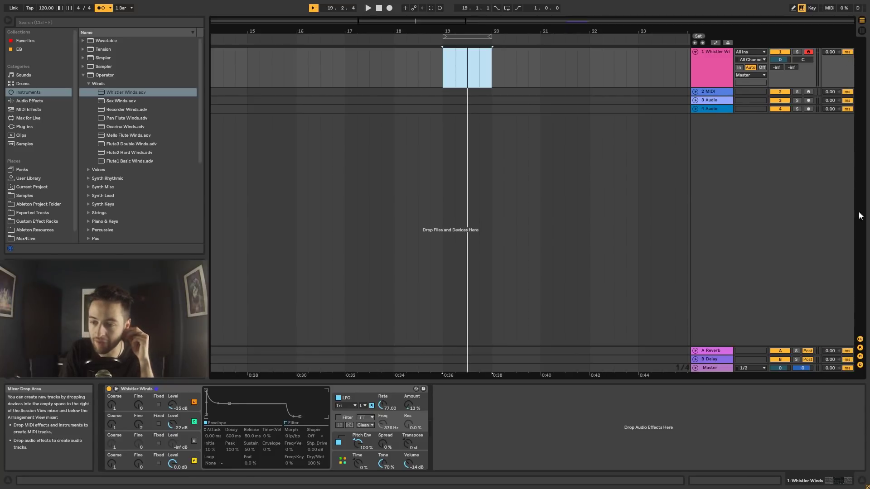
pyautogui.click(861, 366)
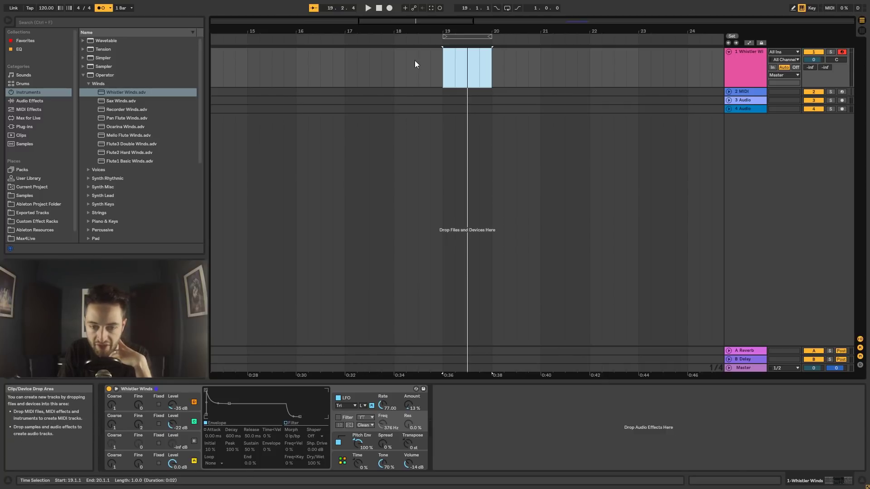
# Clear the one-bar time selection by placing the insert marker at 17.4.1.
pyautogui.click(379, 121)
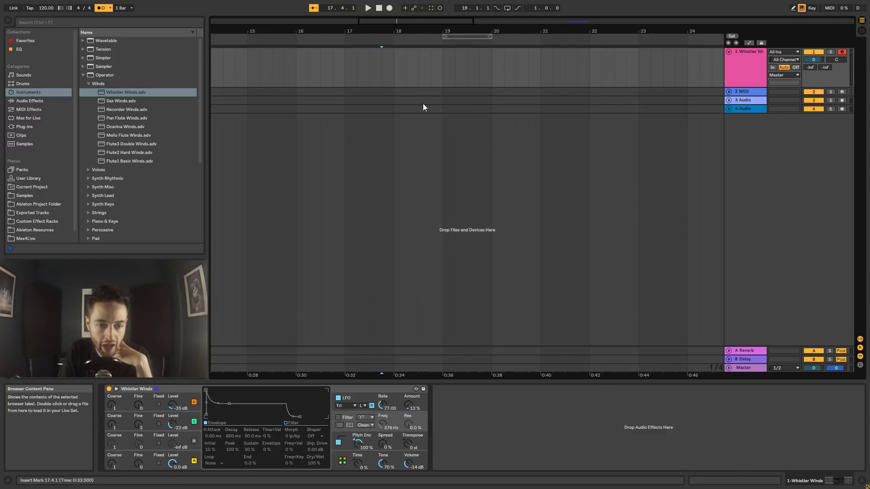
# Rename the Whistler Winds track as Channel 1.
pyautogui.click(752, 53)
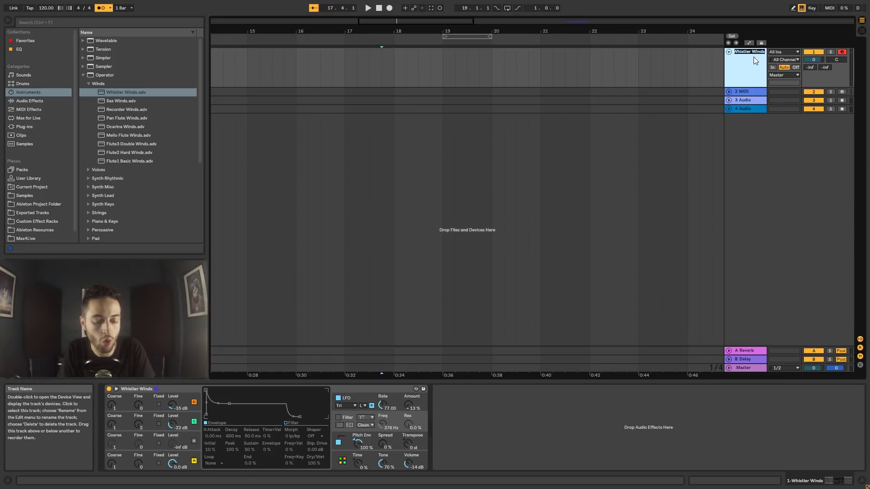
pyautogui.write('Channel 1')
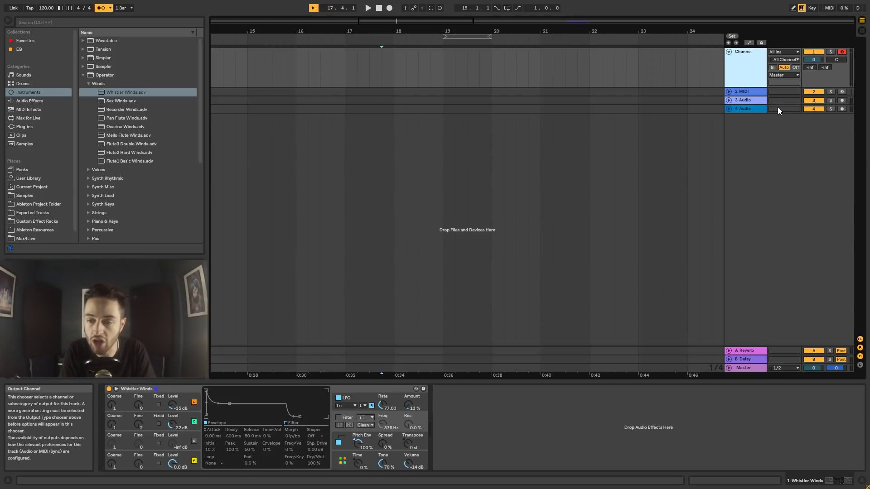
pyautogui.click(656, 84)
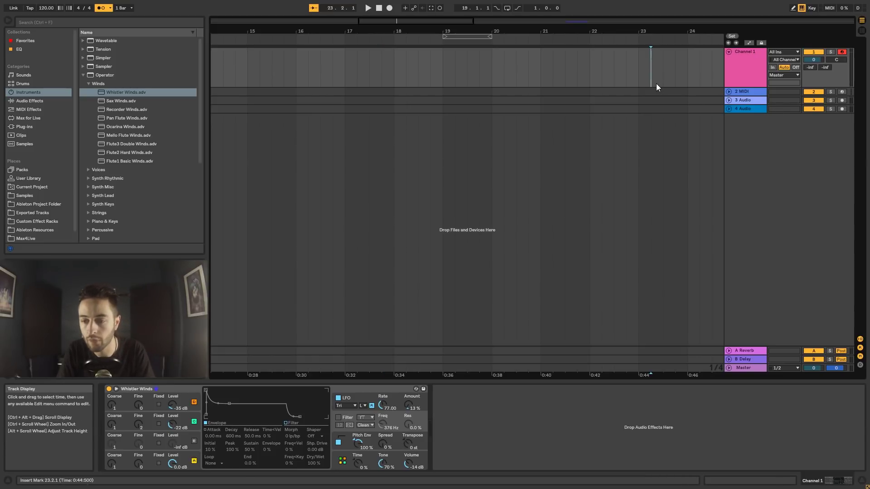
# Use the Rename command on the first track and re-enter Channel 1 as its name.
pyautogui.click(758, 54)
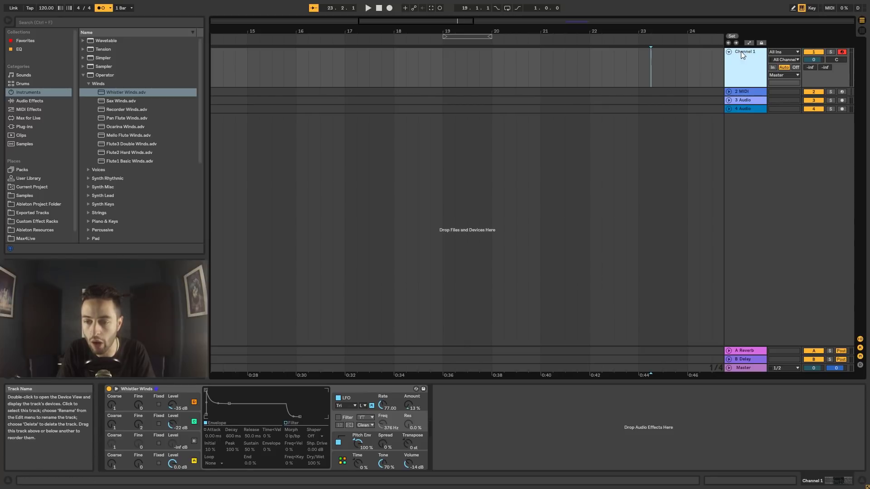
pyautogui.rightClick(742, 53)
pyautogui.click(756, 92)
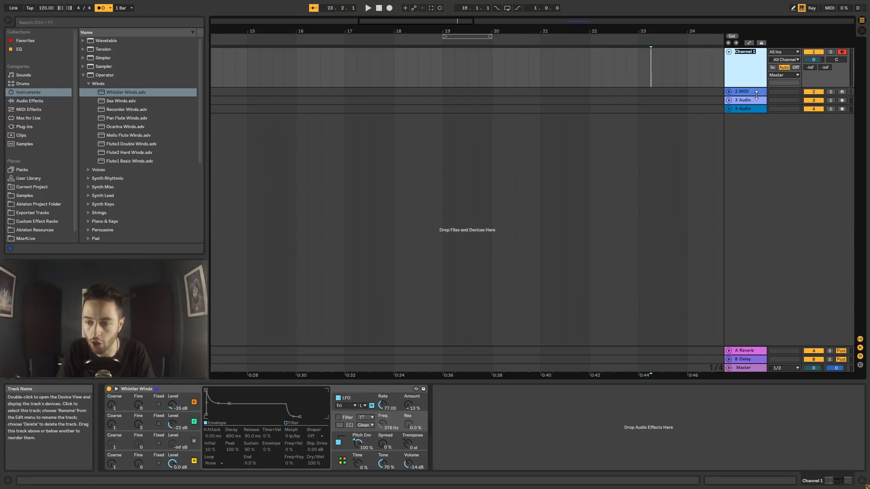
pyautogui.write('Cha')
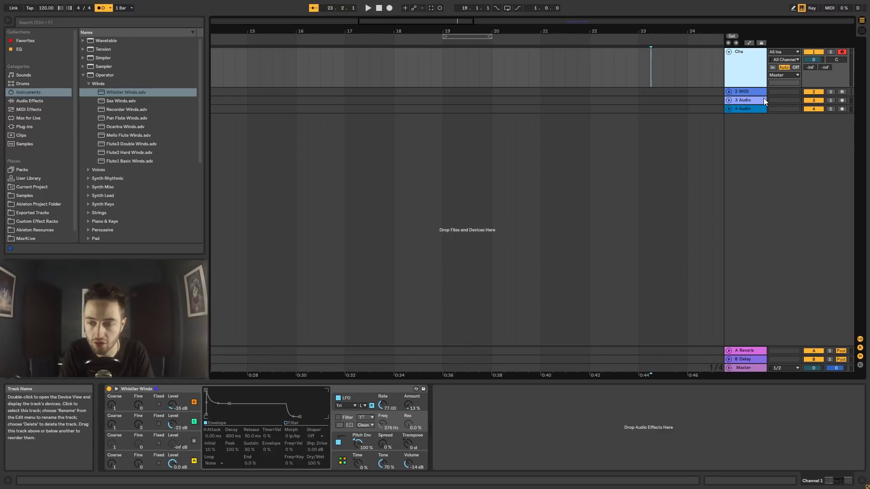
pyautogui.write('nnel 1')
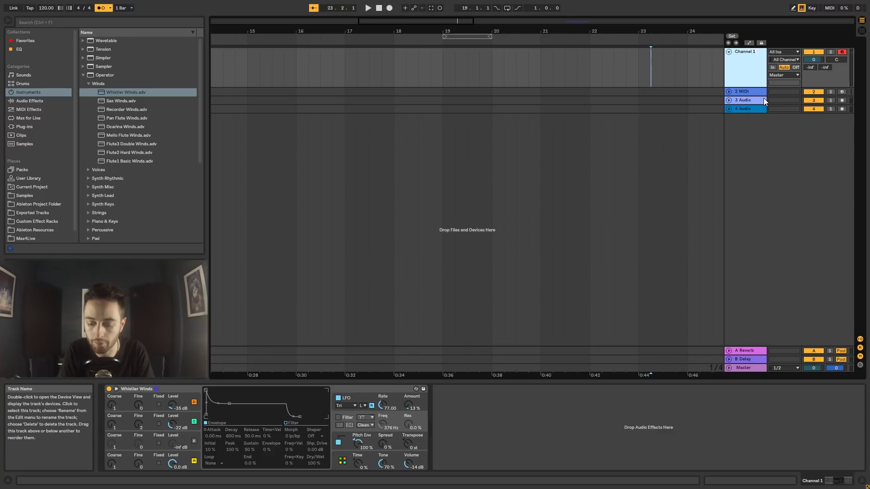
pyautogui.press('Return')
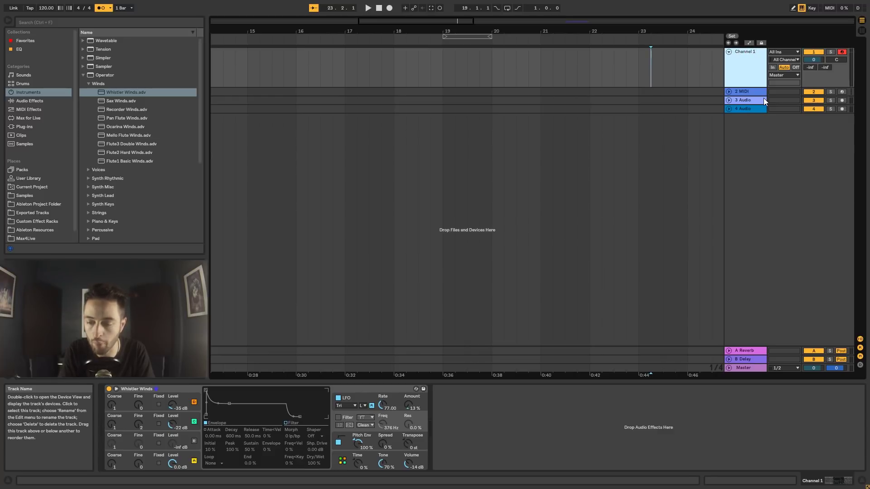
# Fold and unfold the Channel 1 track, and toggle its Track Activator.
pyautogui.click(729, 52)
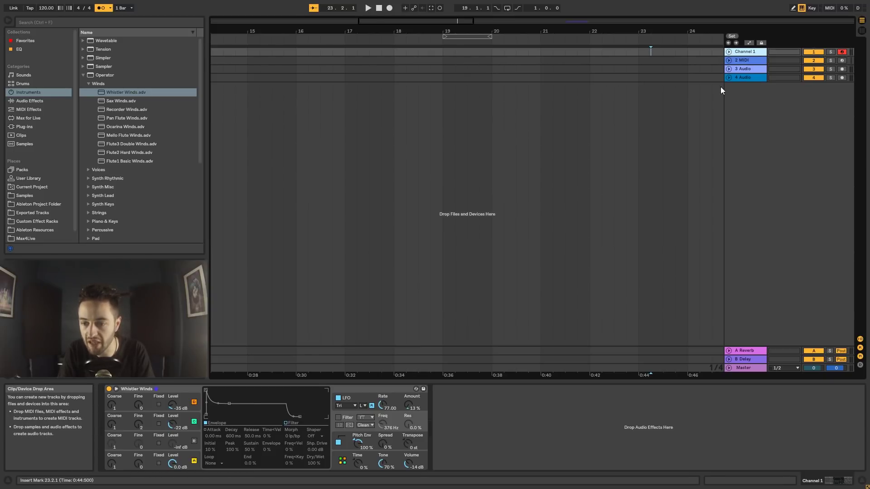
pyautogui.click(730, 52)
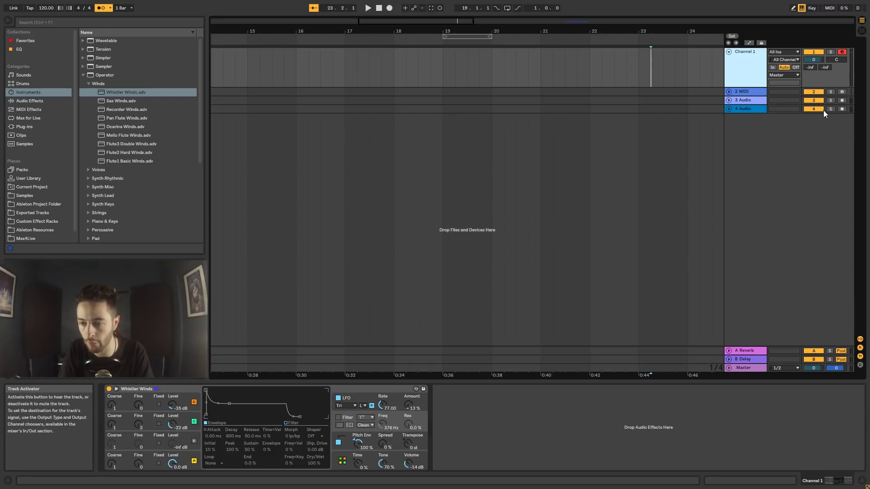
pyautogui.click(814, 52)
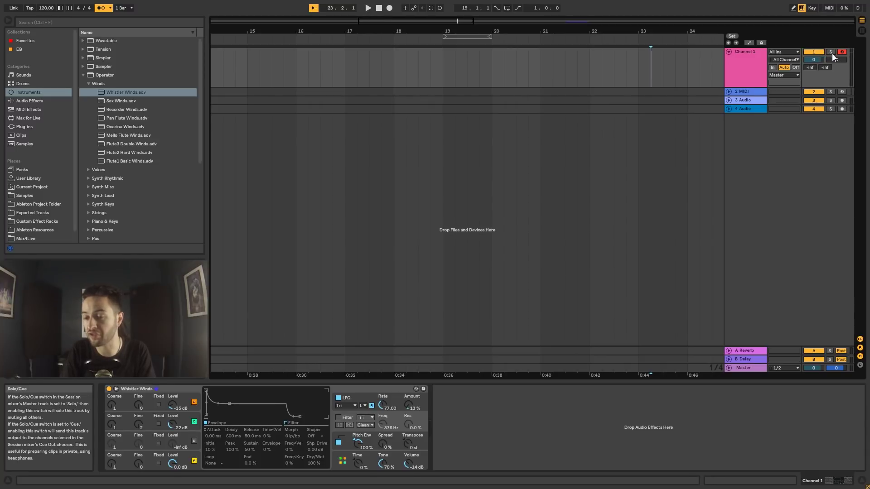
# Try soloing Channel 1 together with the MIDI and audio tracks below it, finishing with all solos off.
pyautogui.click(832, 51)
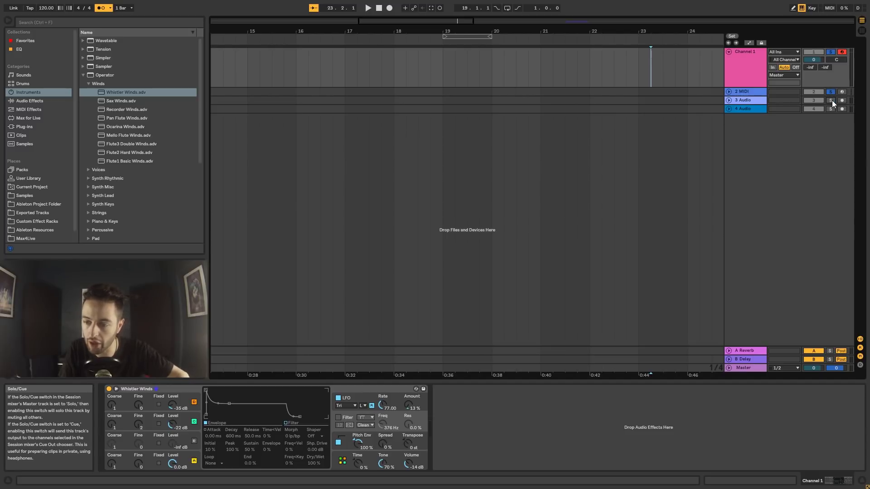
pyautogui.click(831, 100)
pyautogui.click(832, 109)
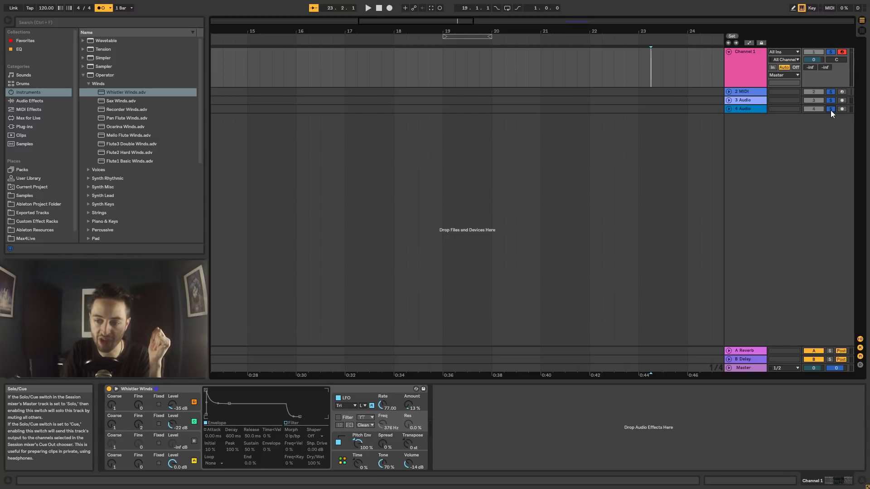
pyautogui.click(831, 109)
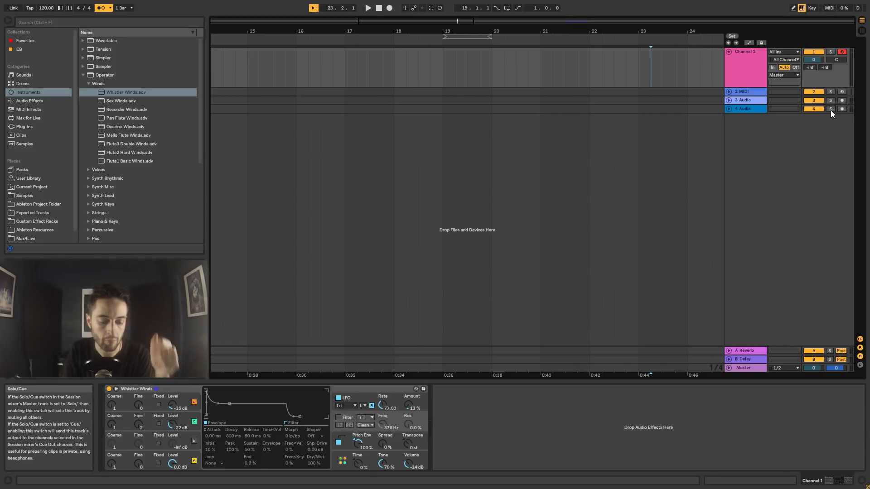
pyautogui.click(830, 109)
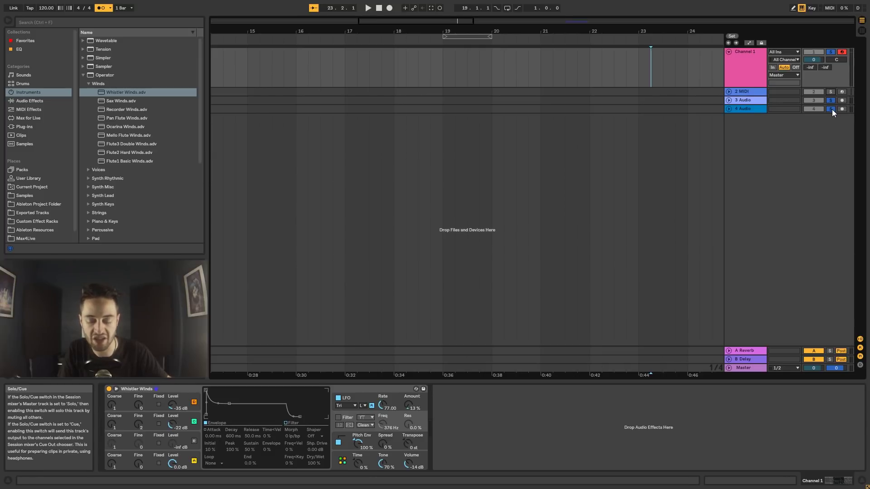
pyautogui.click(832, 110)
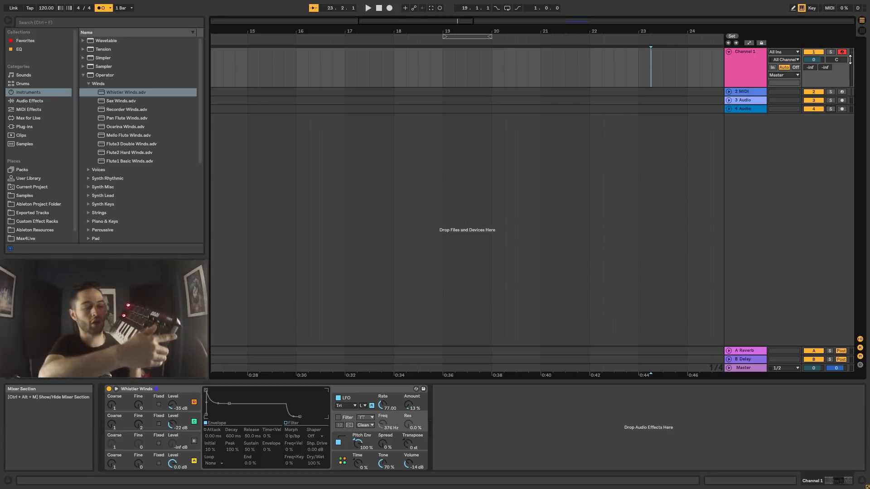
# Turn off the computer MIDI keyboard and arm Channel 1 for recording.
pyautogui.click(802, 8)
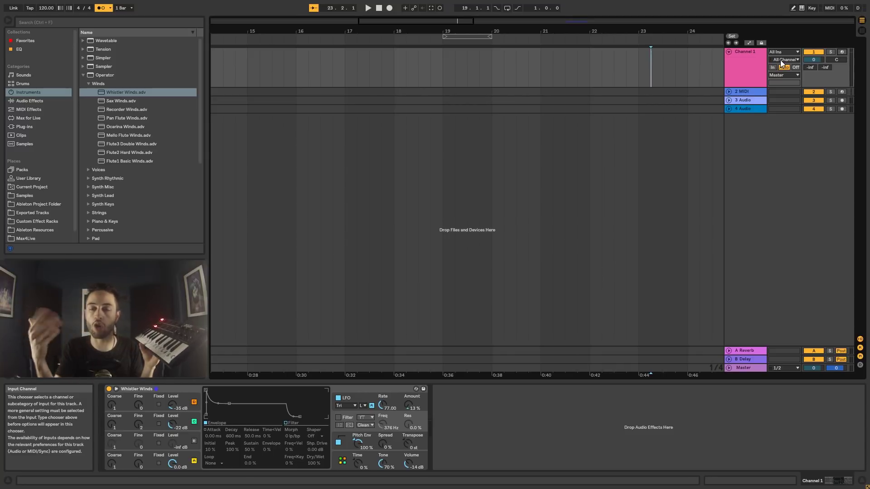
pyautogui.click(842, 53)
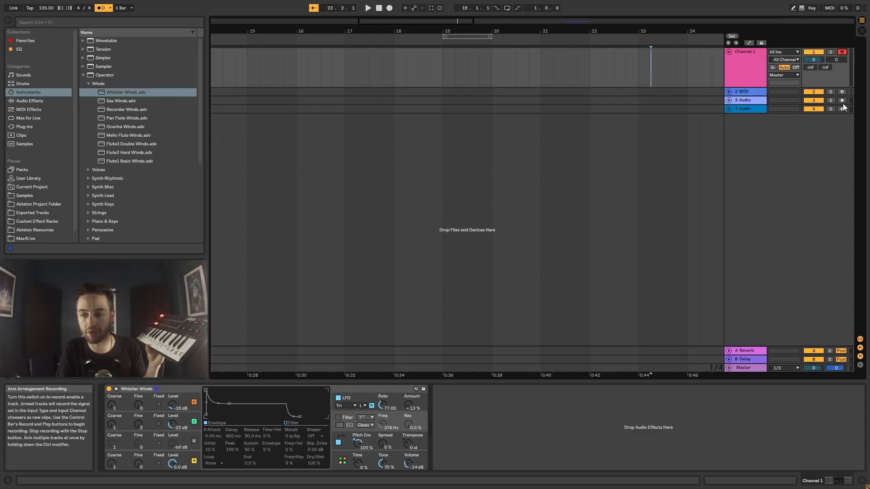
# Unfold and arm the 3 Audio track, and record a short external-input take starting at 19.1.1.
pyautogui.click(730, 101)
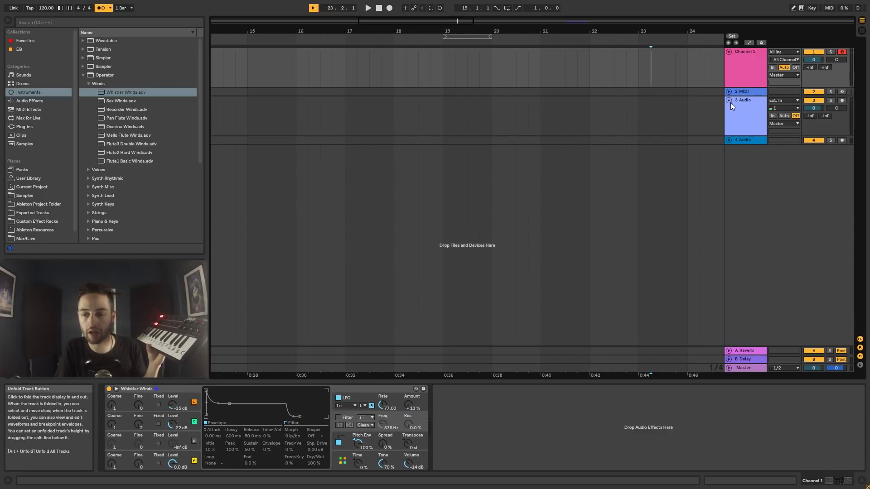
pyautogui.click(843, 101)
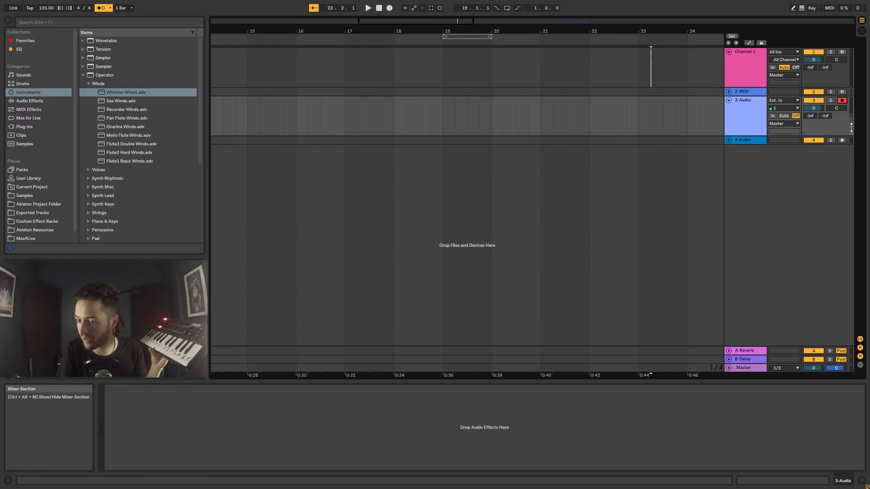
pyautogui.click(431, 103)
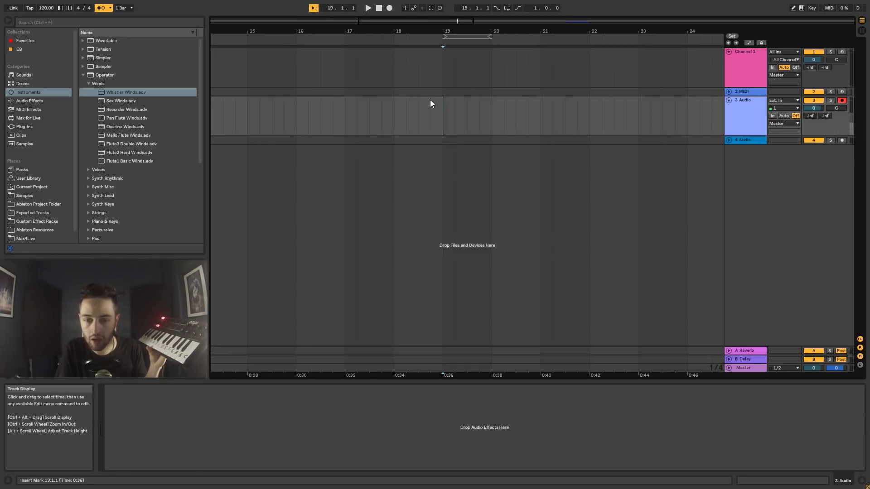
pyautogui.click(389, 9)
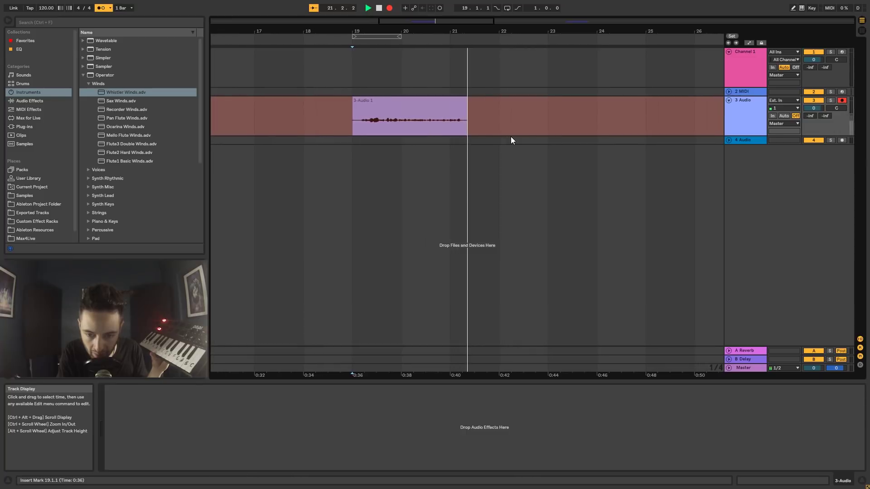
pyautogui.press('space')
# Delete the recorded audio clip from the 3 Audio track and disarm the track.
pyautogui.click(426, 106)
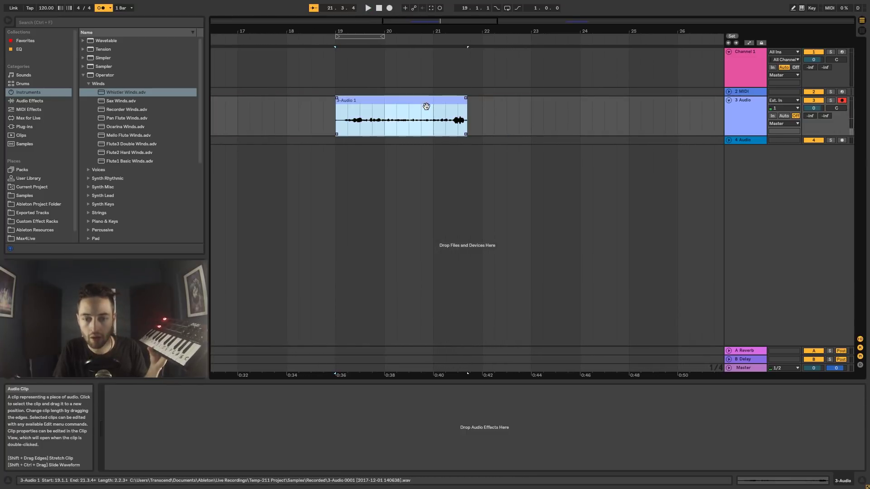
pyautogui.press('Delete')
pyautogui.click(420, 112)
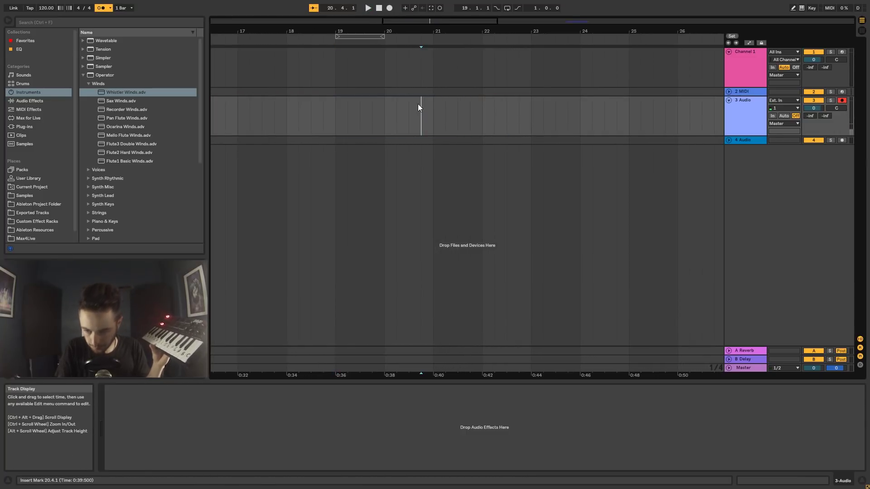
pyautogui.click(842, 100)
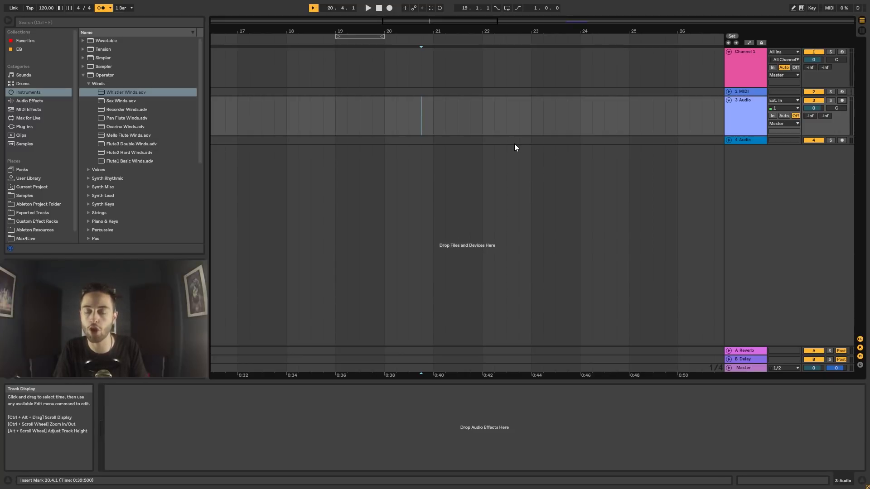
# Arm Channel 1 and 2 MIDI together, and start arrangement recording from 20.1.1.
pyautogui.click(842, 52)
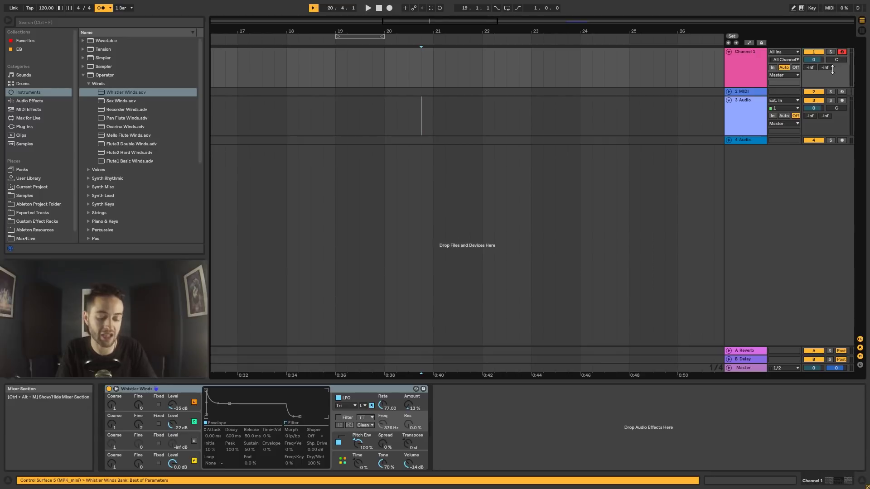
pyautogui.click(842, 93)
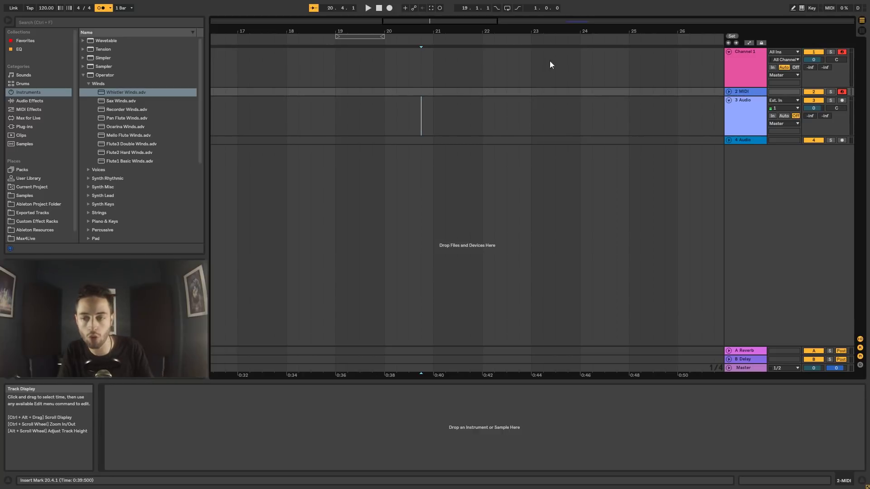
pyautogui.click(388, 67)
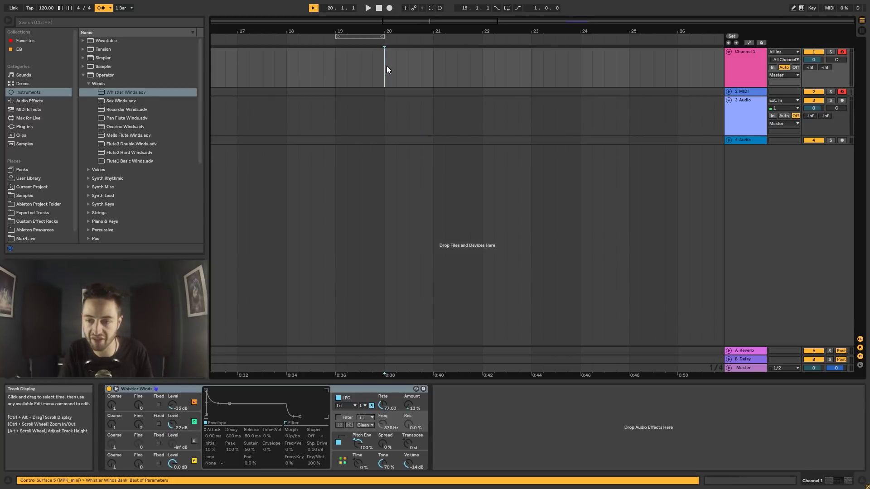
pyautogui.click(390, 8)
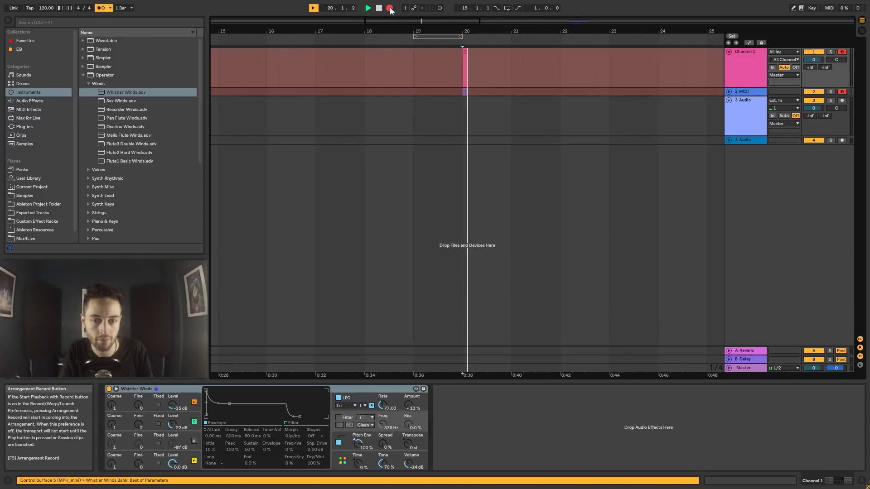
# Unfold 2 MIDI while recording notes on both tracks, disarm it partway through, and stop the recording.
pyautogui.click(728, 92)
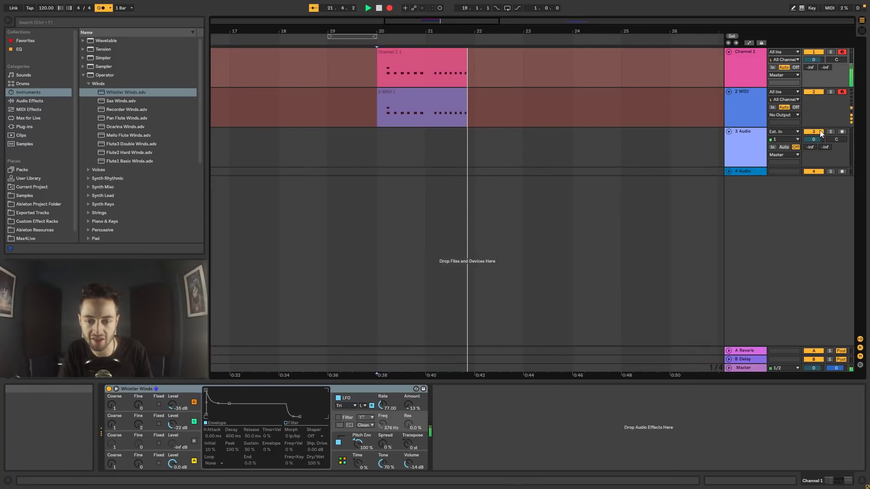
pyautogui.click(843, 92)
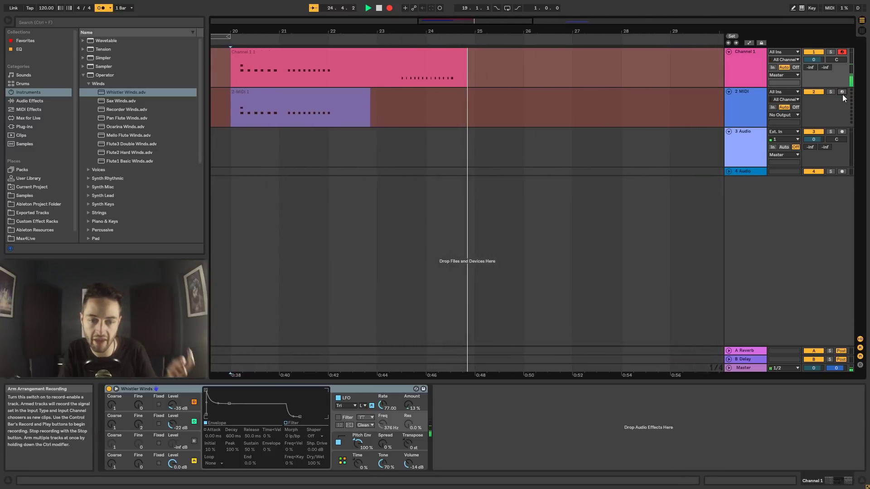
pyautogui.press('space')
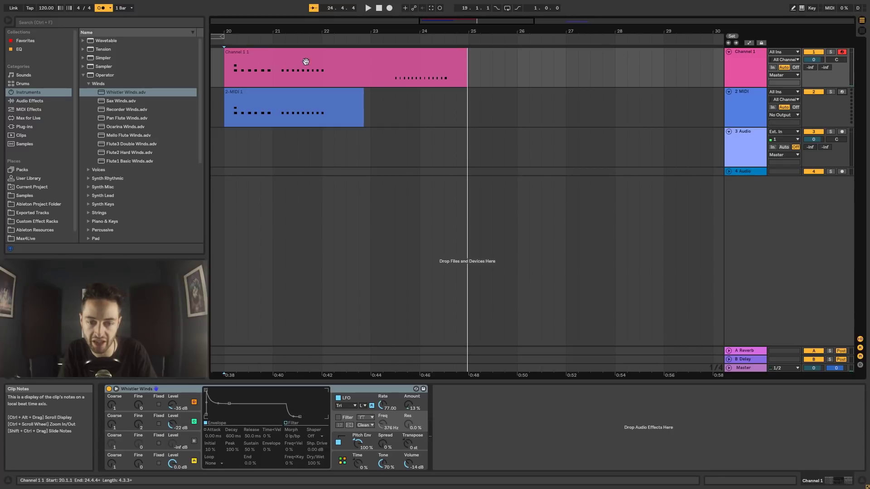
# Delete the recorded MIDI clips from the Channel 1 and 2 MIDI tracks together.
pyautogui.click(287, 85)
pyautogui.keyDown('shift'); pyautogui.click(287, 94); pyautogui.keyUp('shift')
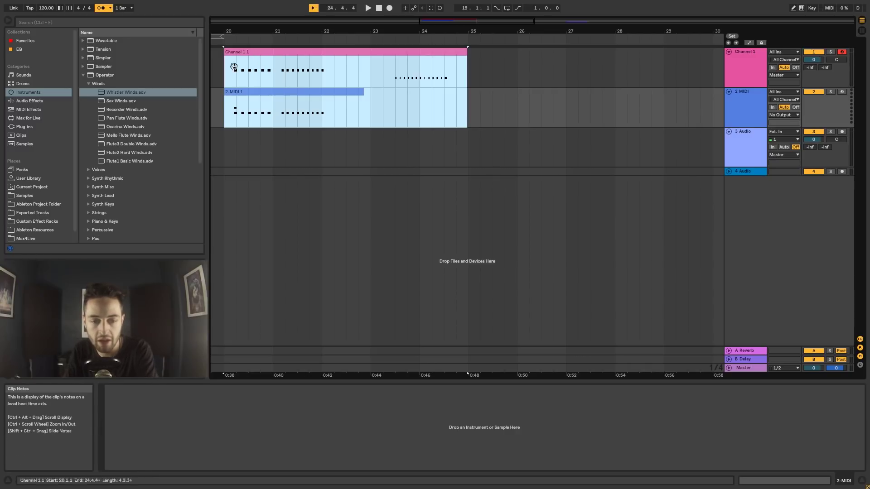
pyautogui.press('Delete')
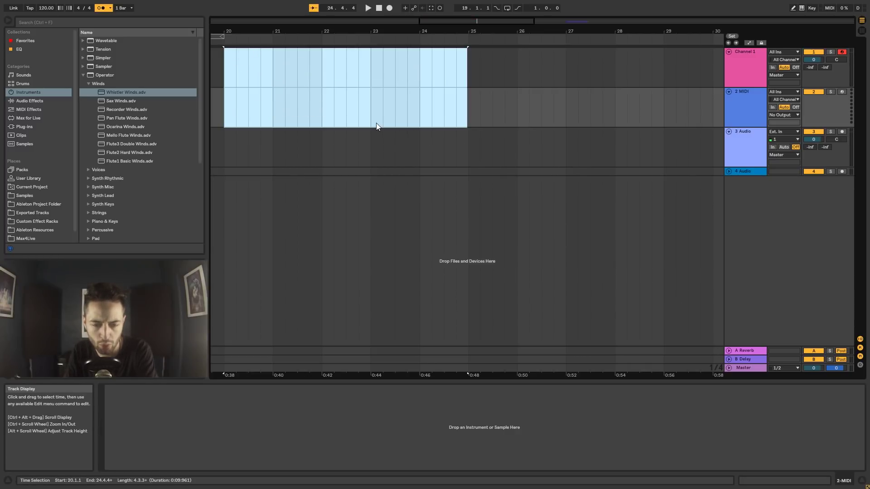
pyautogui.keyDown('ctrl'); pyautogui.scroll(-5, 415, 67); pyautogui.keyUp('ctrl')
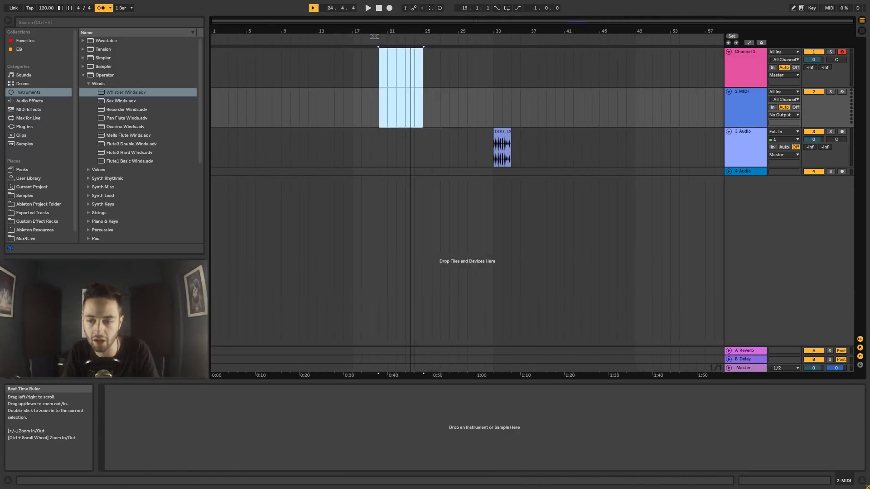
# Try Channel 1's volume at -inf dB and at 6.0 dB, returning it to its default after each.
pyautogui.click(381, 135)
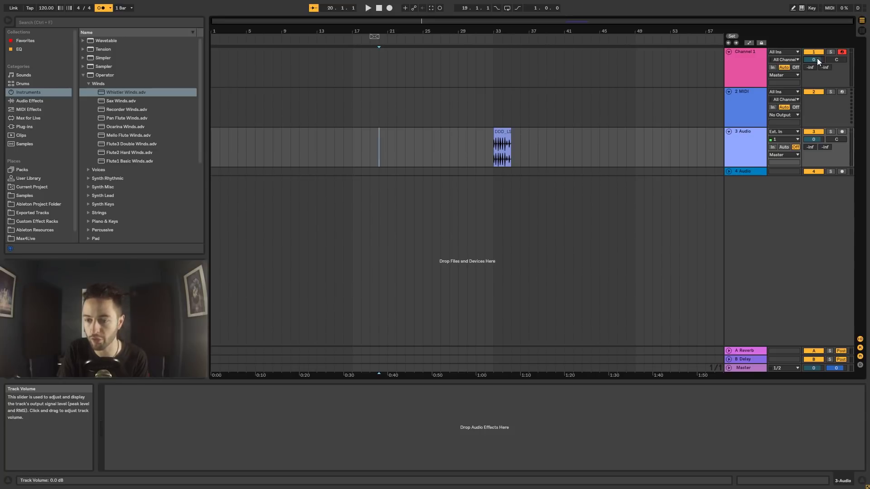
pyautogui.moveTo(820, 59); pyautogui.dragTo(819, 58)
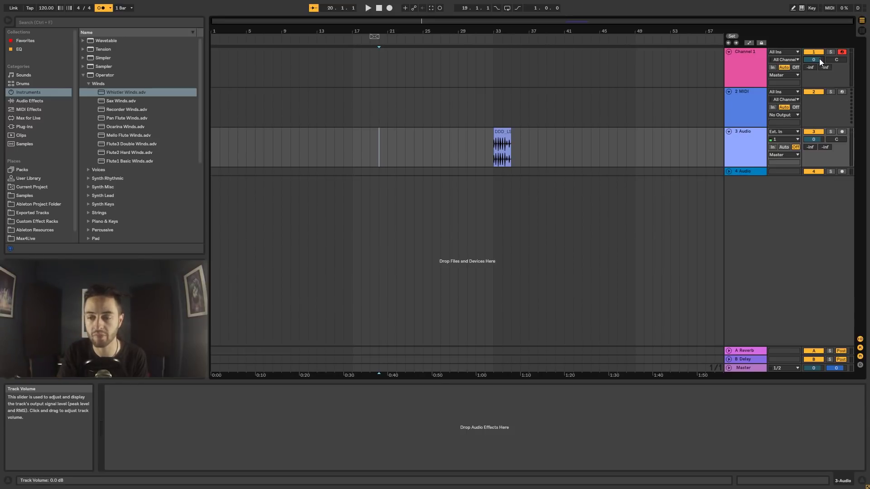
pyautogui.moveTo(820, 58); pyautogui.dragTo(820, 100)
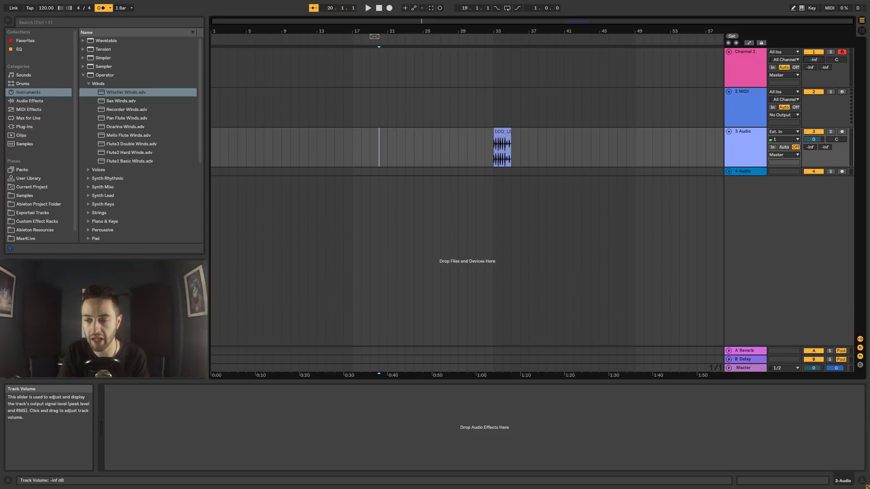
pyautogui.rightClick(820, 58)
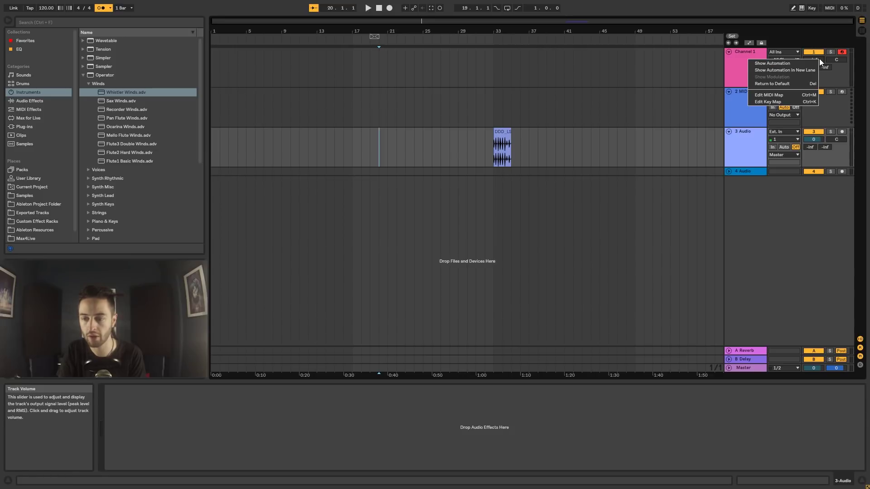
pyautogui.click(808, 83)
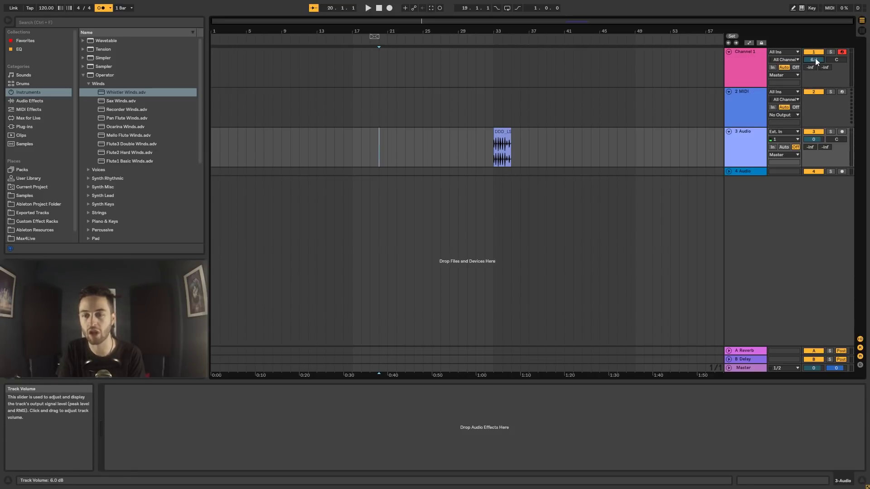
pyautogui.rightClick(815, 58)
pyautogui.click(790, 82)
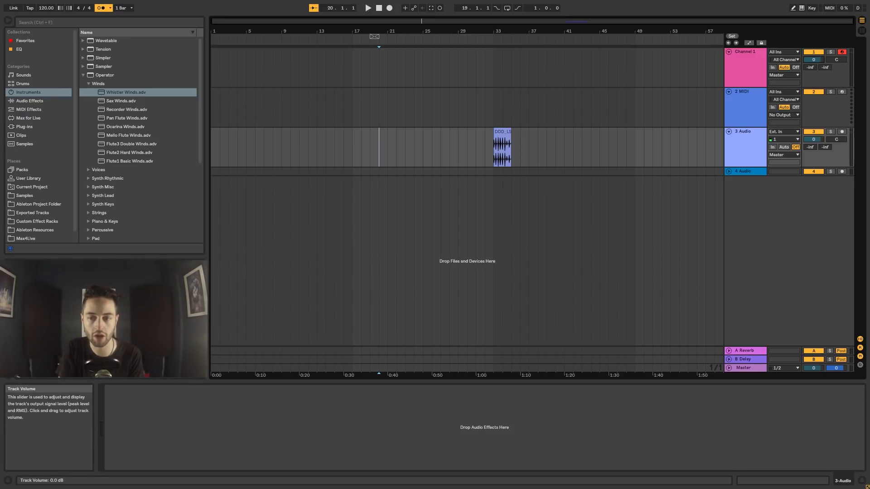
# Sweep Channel 1's track volume from -inf dB up to 6.0 dB, and reset it to the default.
pyautogui.moveTo(814, 60); pyautogui.dragTo(814, 118)
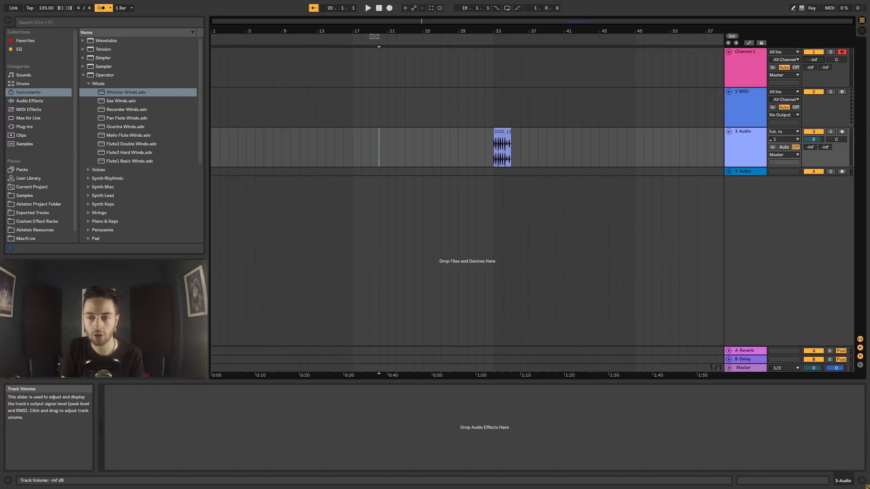
pyautogui.moveTo(814, 60); pyautogui.dragTo(814, 22)
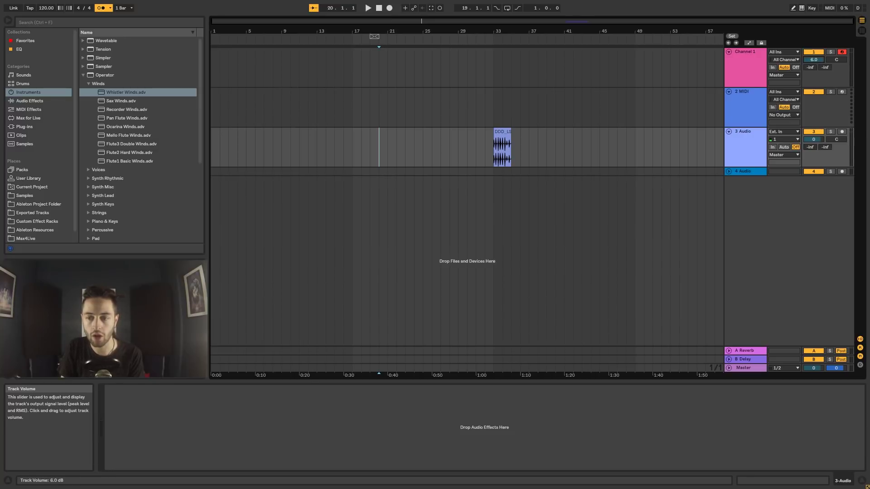
pyautogui.rightClick(814, 62)
pyautogui.click(798, 85)
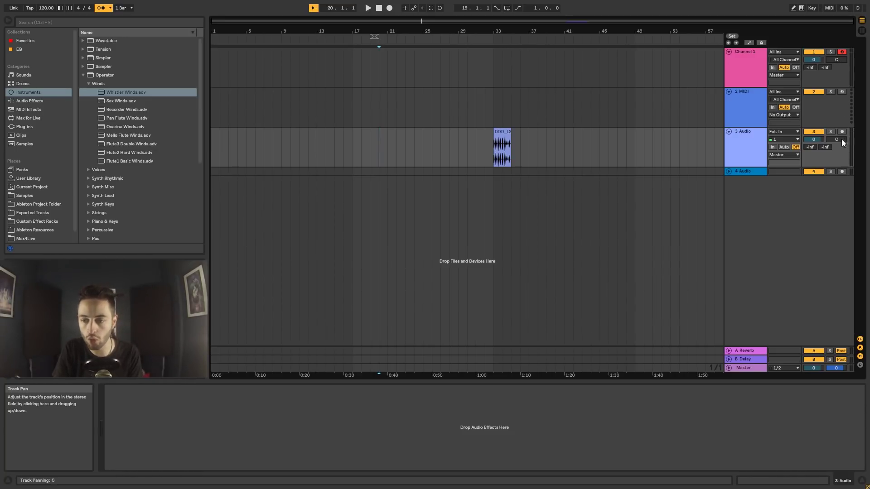
# Pan the 3 Audio track fully right to 50R and play its hats clip from bar 33.
pyautogui.moveTo(838, 144); pyautogui.dragTo(838, 121)
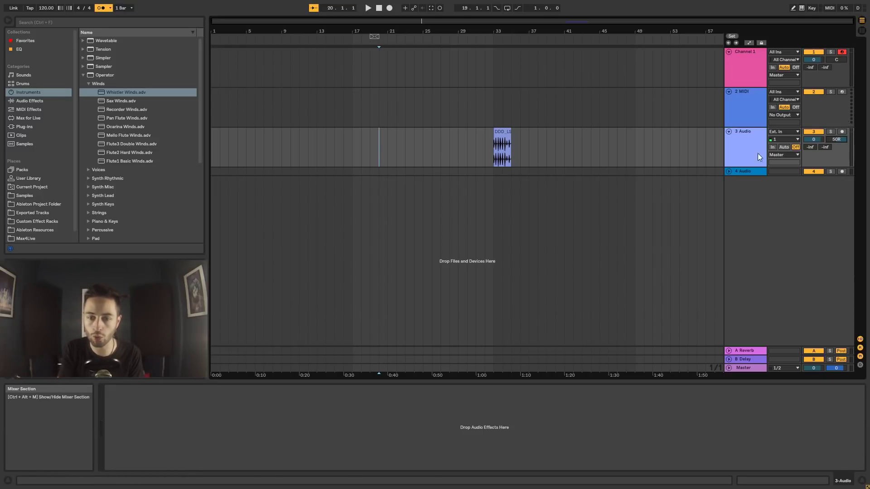
pyautogui.click(502, 132)
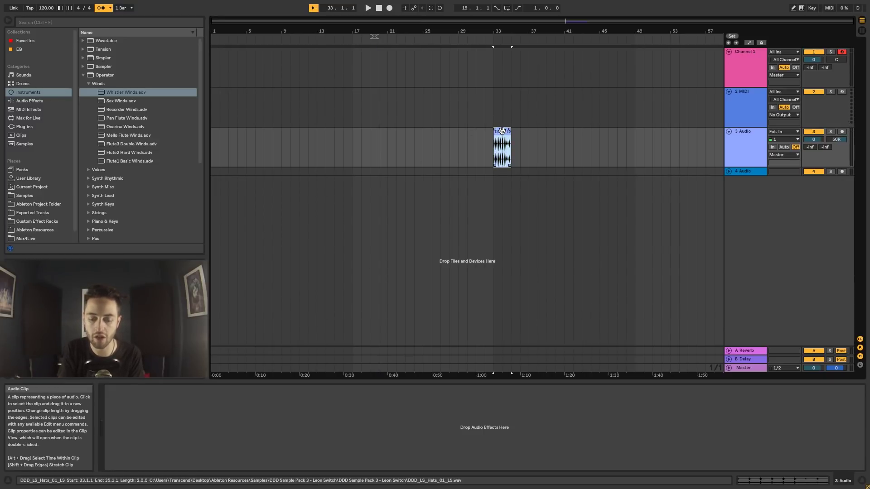
pyautogui.press('space')
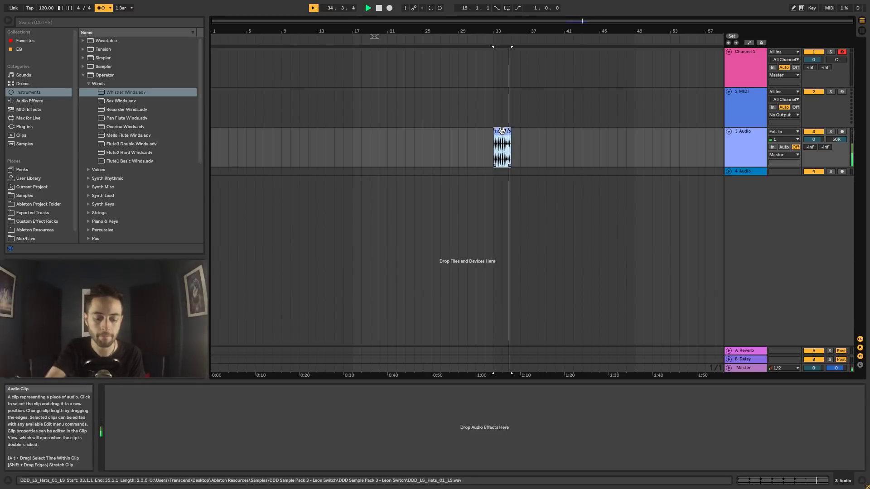
pyautogui.press('space')
# Pan the 3 Audio track to 50L, ease it partway back toward centre during playback, and replay the hats clip.
pyautogui.moveTo(841, 140); pyautogui.dragTo(840, 185)
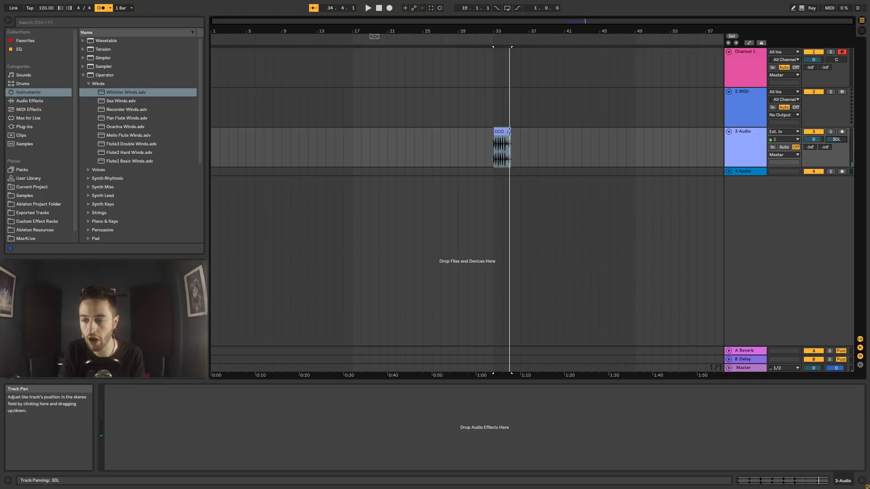
pyautogui.press('space')
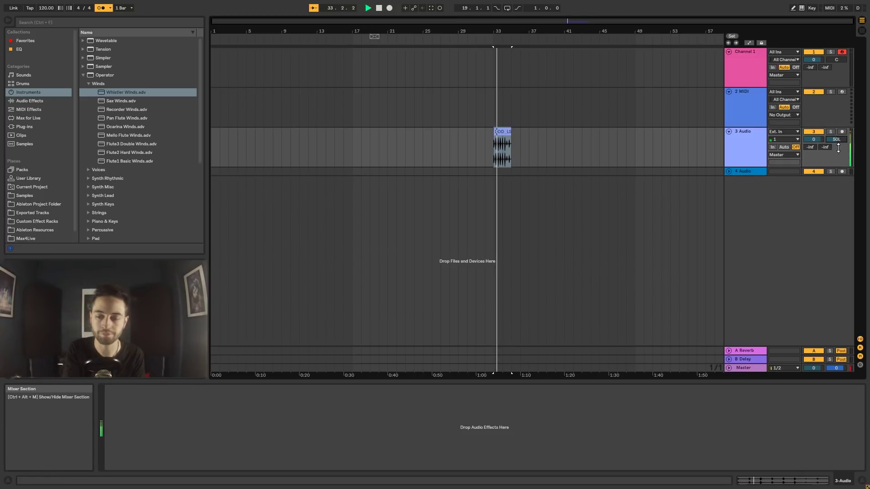
pyautogui.press('space')
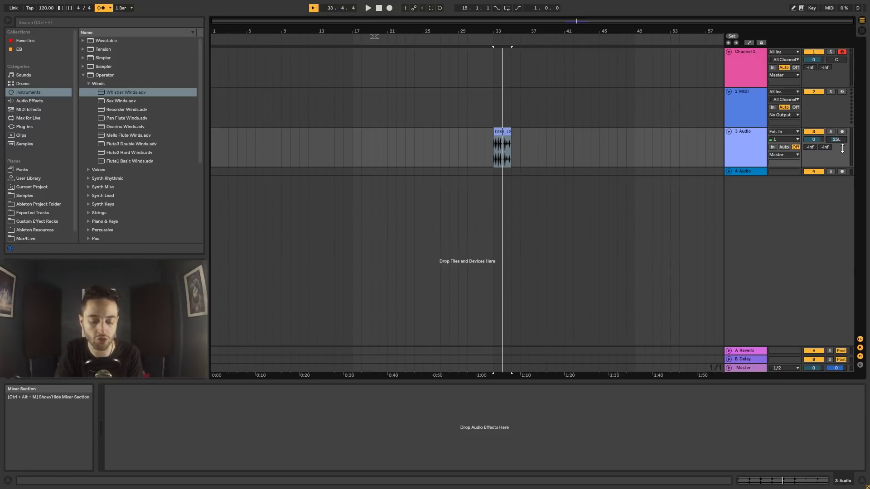
pyautogui.press('space')
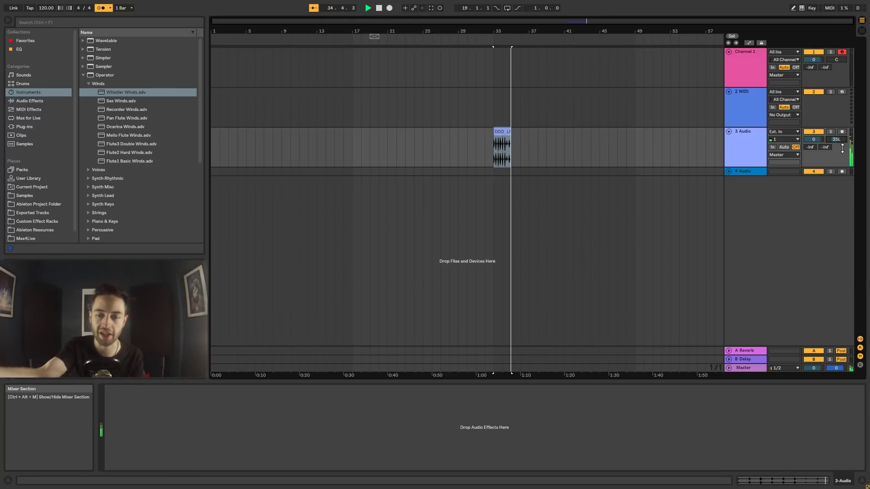
pyautogui.press('space')
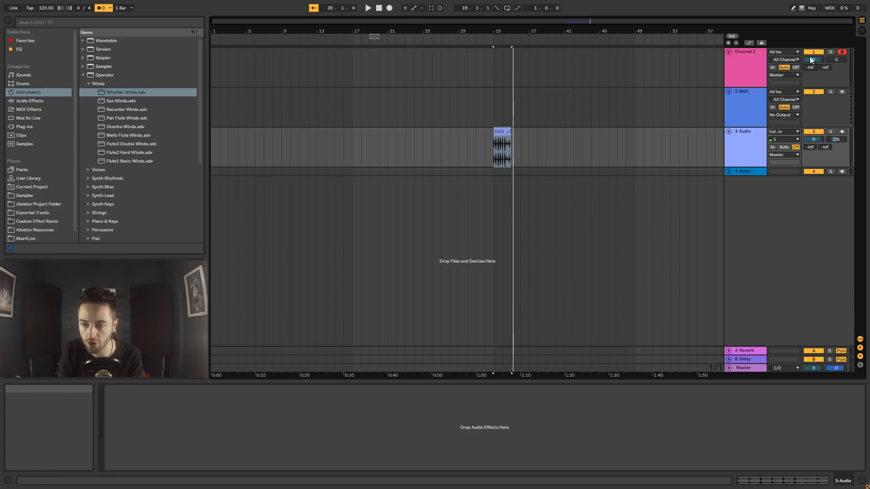
# Show the devices on Channel 1 and the A Reverb return, ending with Channel 1 selected.
pyautogui.click(745, 58)
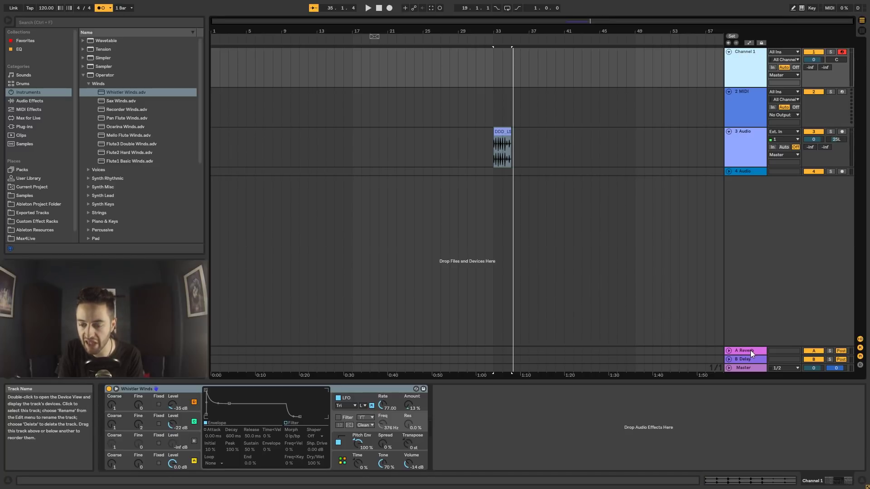
pyautogui.click(736, 350)
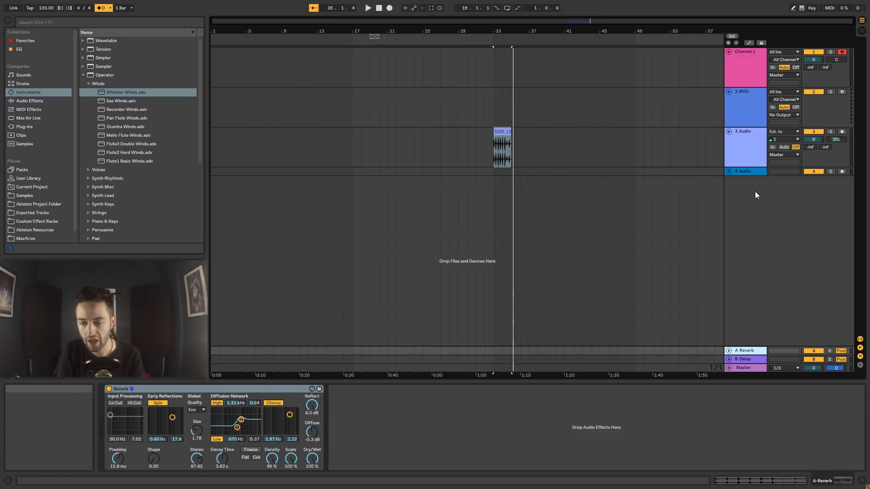
pyautogui.click(839, 78)
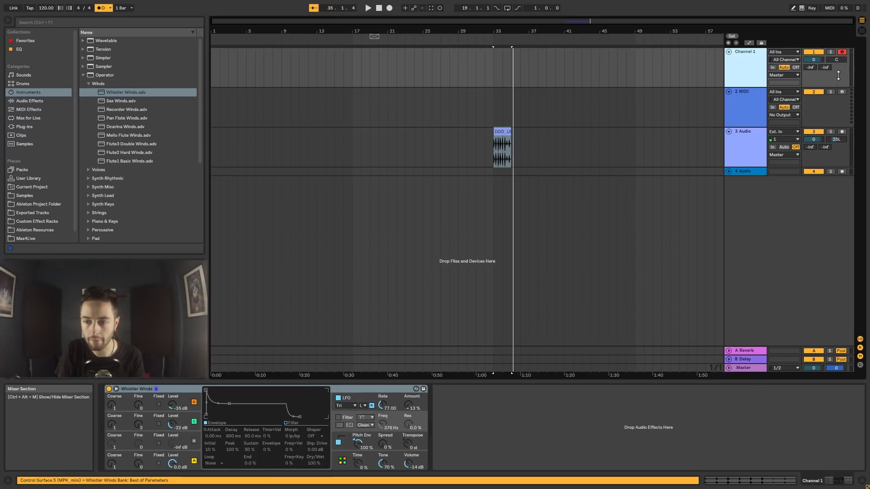
# Look through the MIDI input sources available for Channel 1, picking All Ins.
pyautogui.click(789, 52)
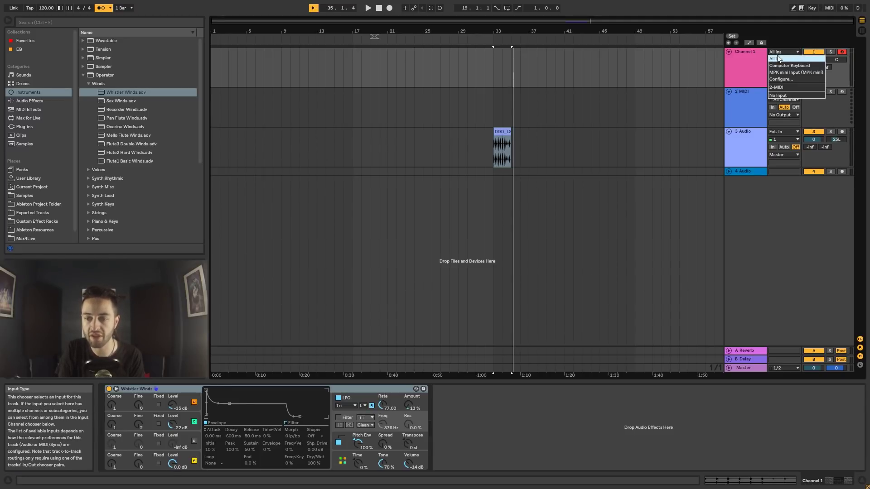
pyautogui.click(792, 59)
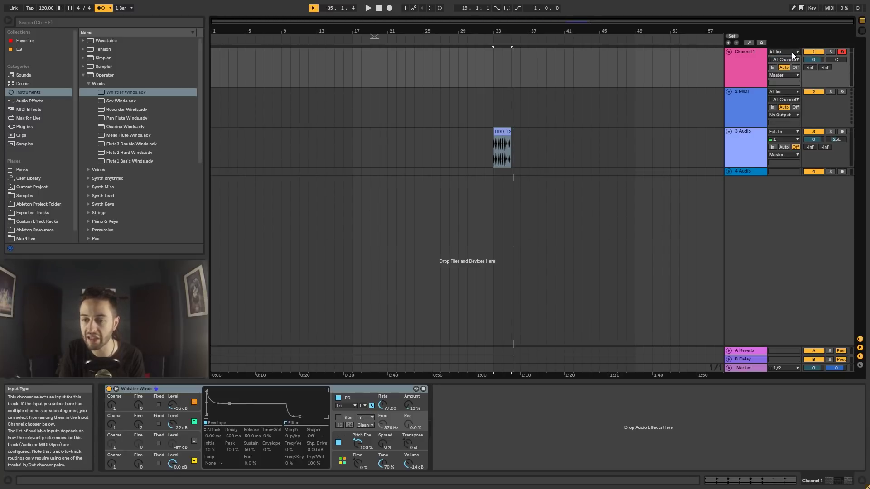
pyautogui.click(792, 51)
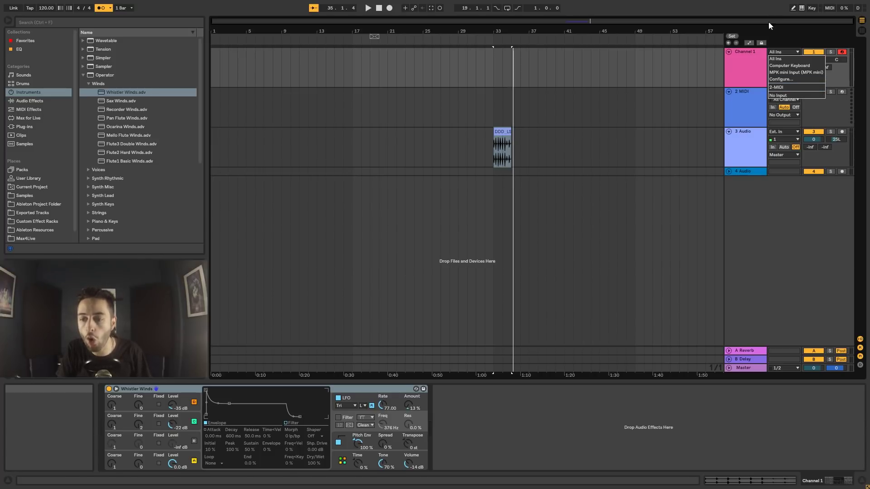
pyautogui.click(747, 91)
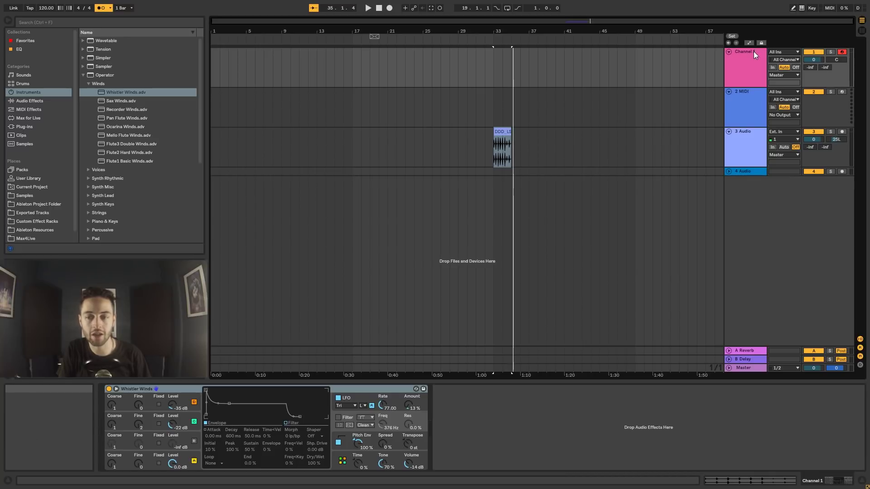
# Set Channel 1's MIDI input to 2-MIDI and arm the 2 MIDI track for recording.
pyautogui.click(776, 53)
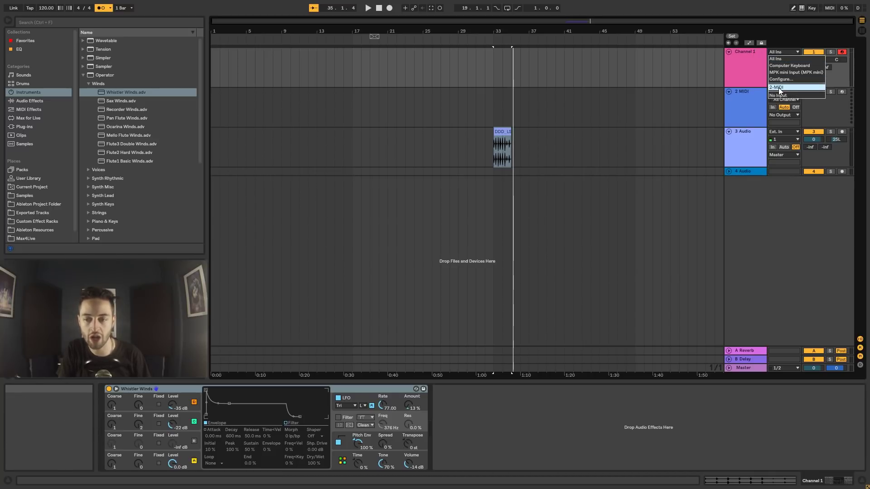
pyautogui.click(778, 86)
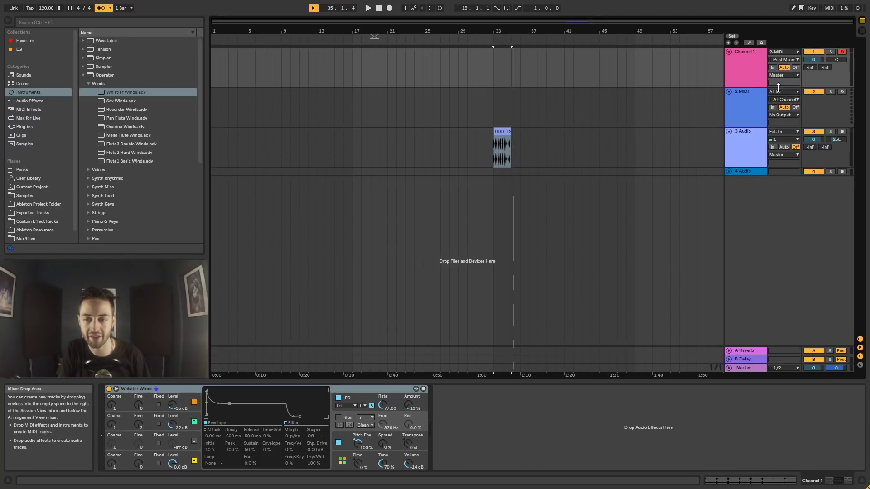
pyautogui.click(842, 92)
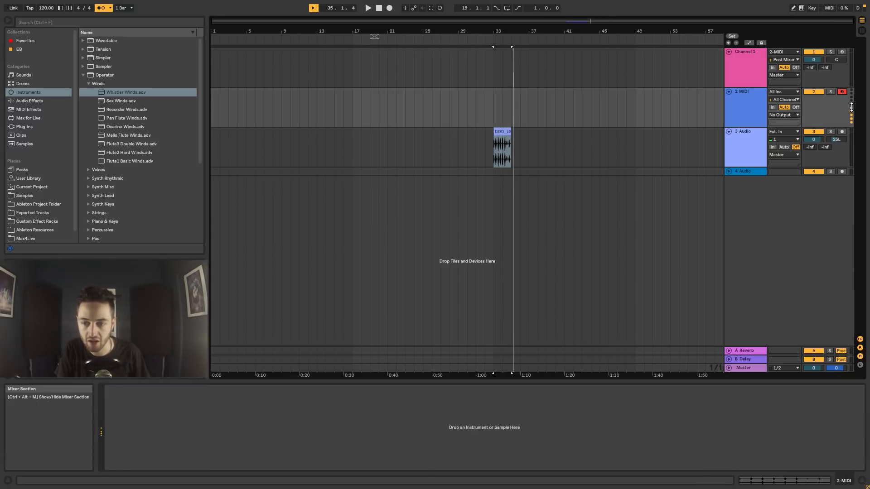
# Set Channel 1's MIDI input to No Input and recheck the other input sources.
pyautogui.click(780, 54)
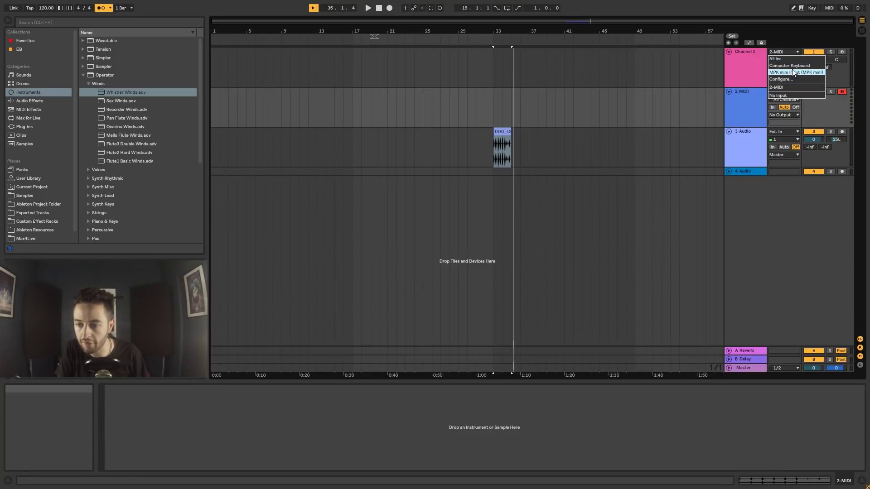
pyautogui.click(792, 94)
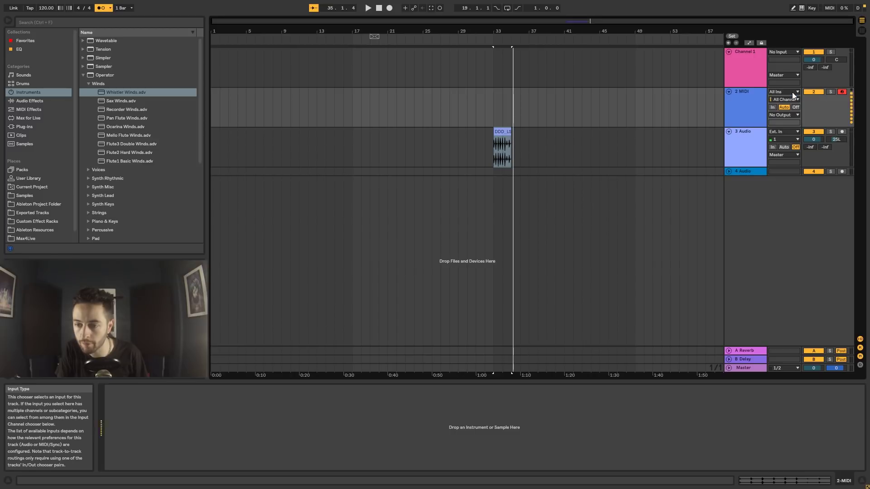
pyautogui.click(785, 53)
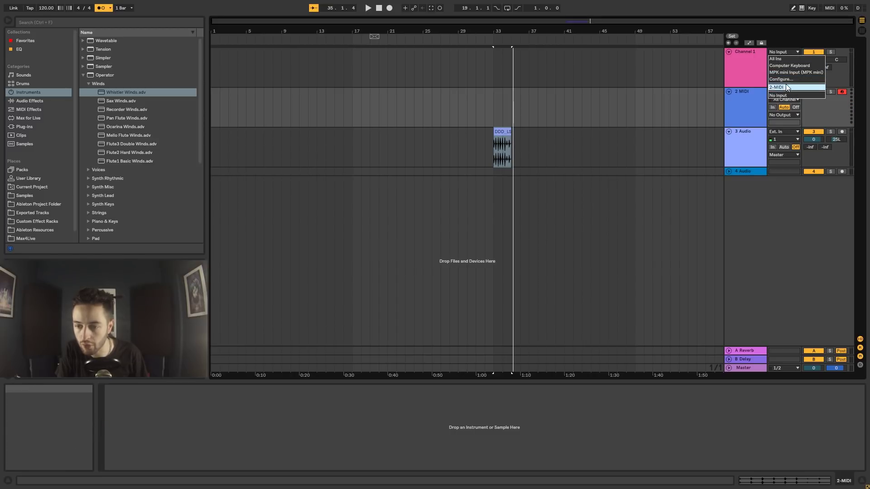
pyautogui.click(682, 85)
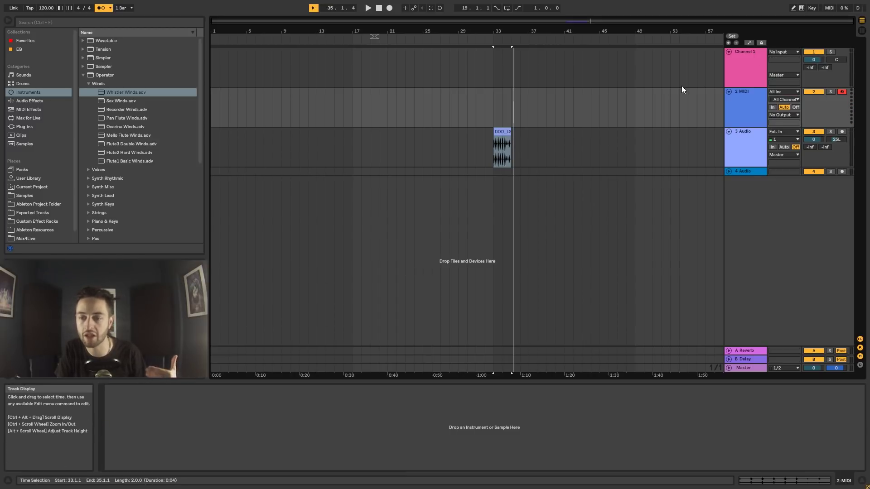
# Set Channel 1's MIDI input back to All Ins and look through its output routing options.
pyautogui.click(793, 52)
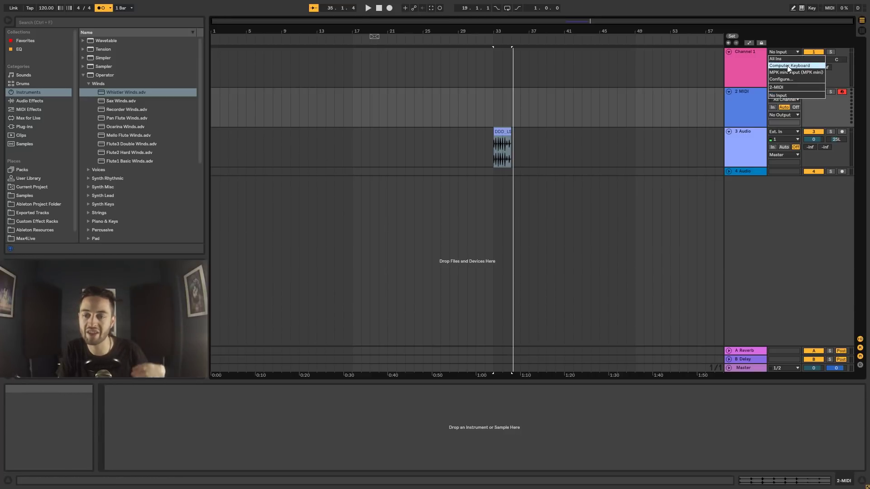
pyautogui.click(784, 59)
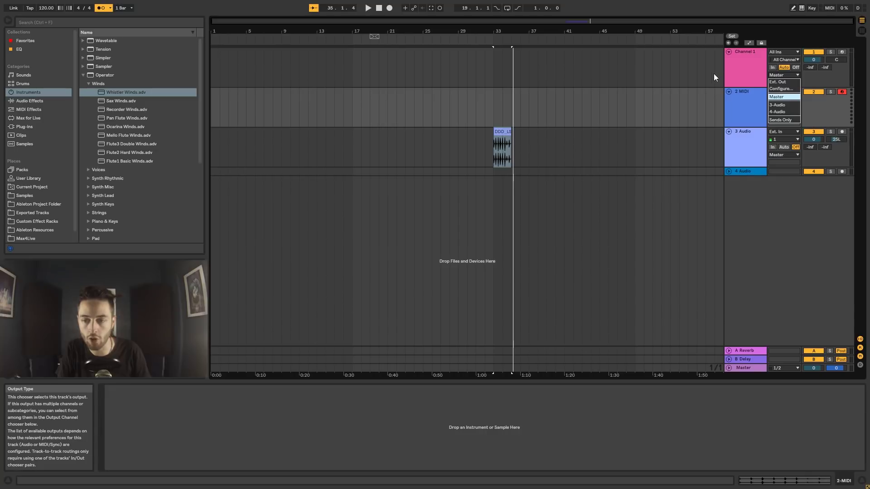
pyautogui.click(781, 76)
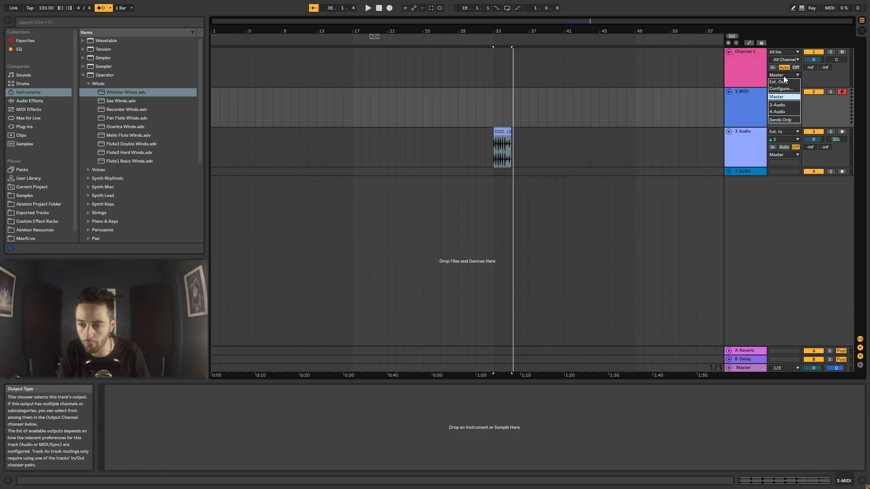
pyautogui.click(784, 75)
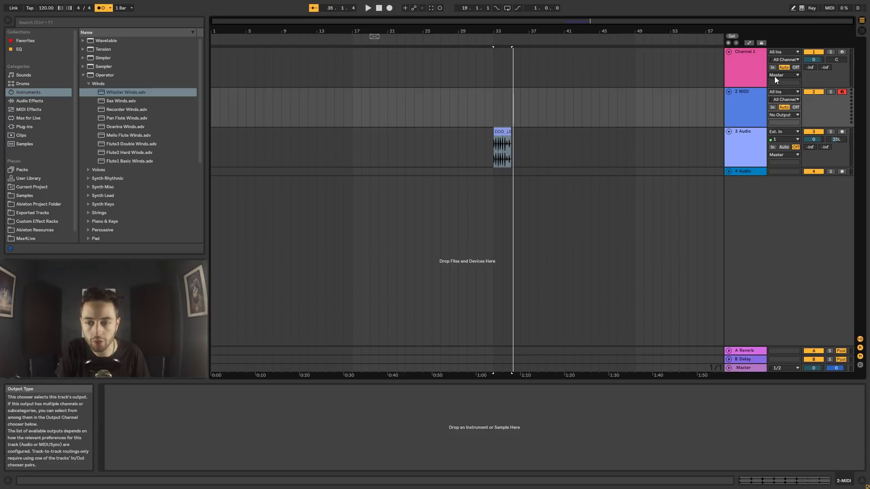
# Unfold the Master track and select Channel 1 and the other tracks one after another, finishing on the Master track.
pyautogui.click(744, 369)
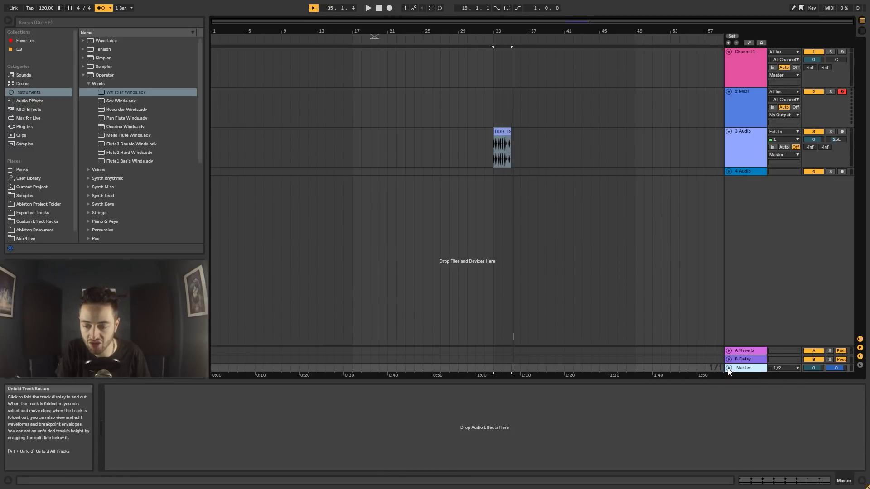
pyautogui.click(729, 369)
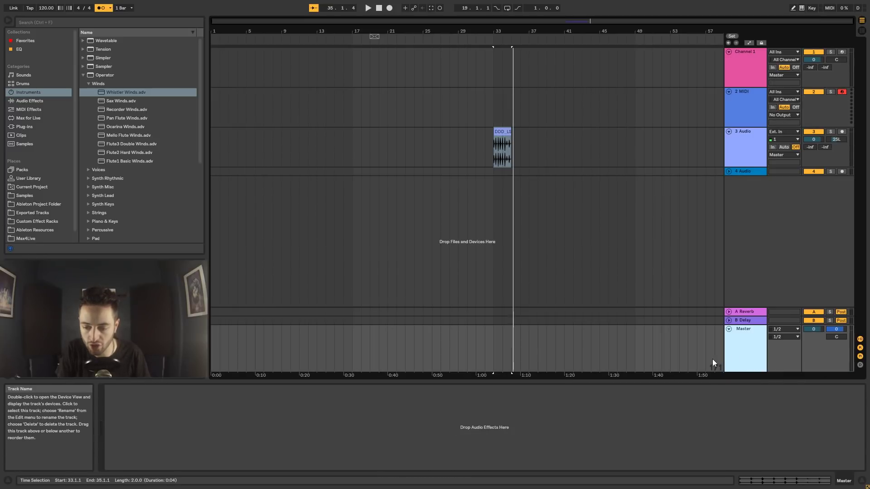
pyautogui.click(756, 56)
pyautogui.click(756, 96)
pyautogui.click(751, 137)
pyautogui.click(747, 173)
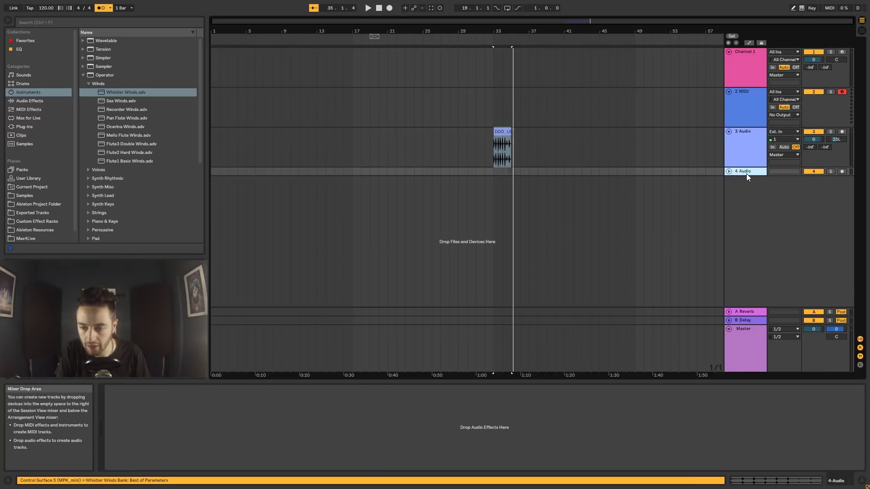
pyautogui.click(740, 355)
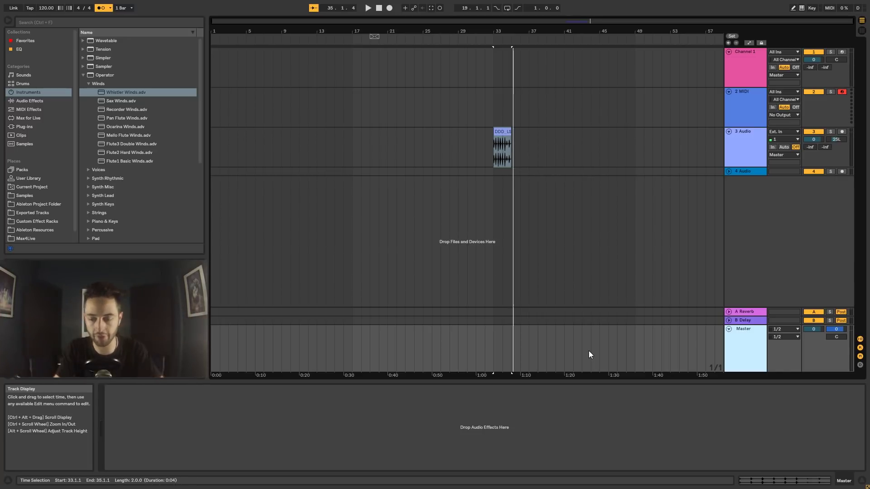
# Switch Channel 1's monitoring to Off and back to Auto, and look through its output routing options.
pyautogui.click(796, 68)
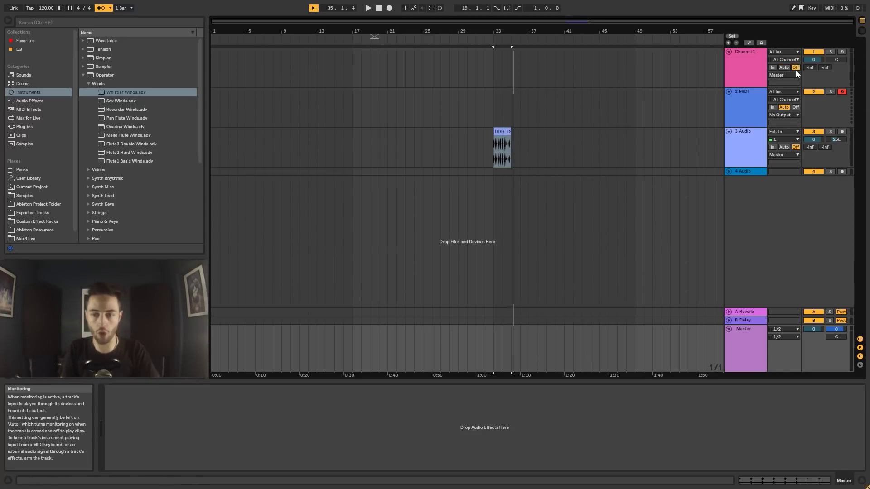
pyautogui.click(784, 67)
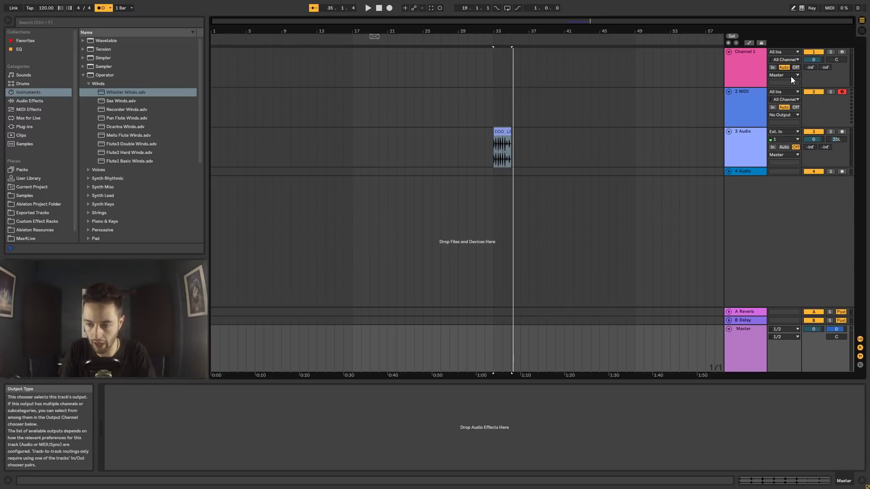
pyautogui.click(791, 76)
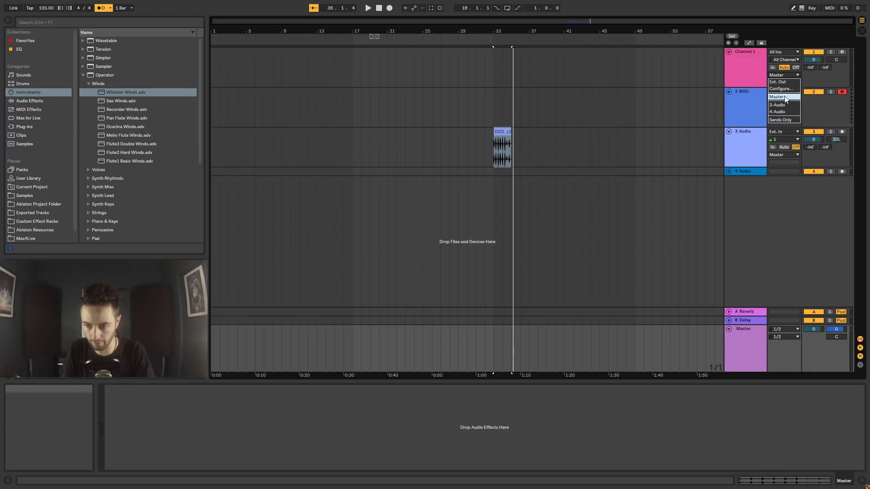
pyautogui.click(815, 113)
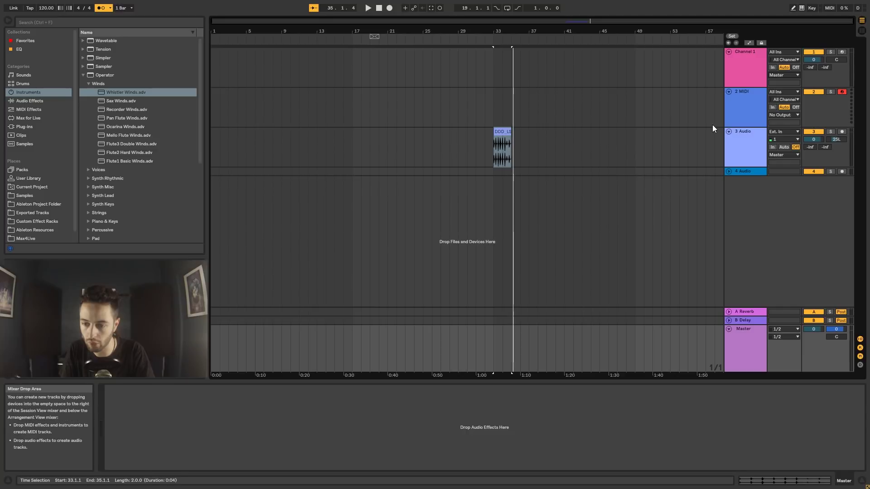
# Change the Channel 1 track's color to green.
pyautogui.click(743, 56)
pyautogui.rightClick(744, 55)
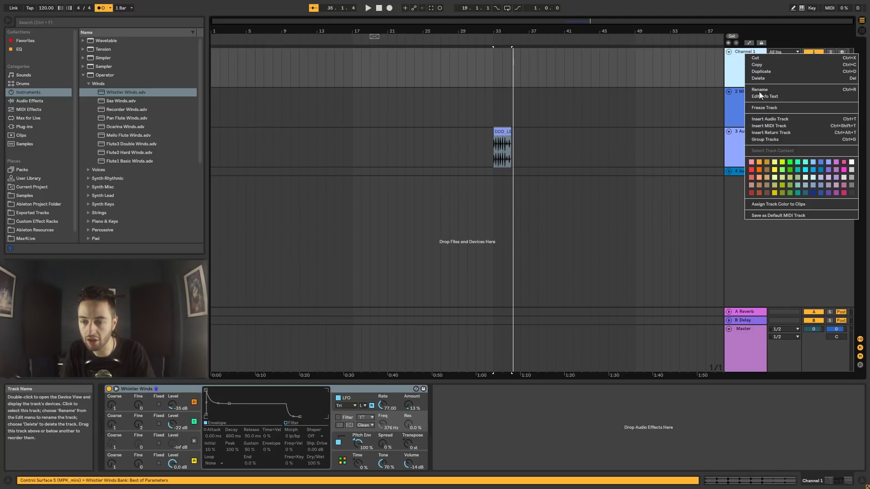
pyautogui.click(792, 161)
# Cut the Channel 1 track and paste it directly below the 2 Audio track.
pyautogui.rightClick(736, 54)
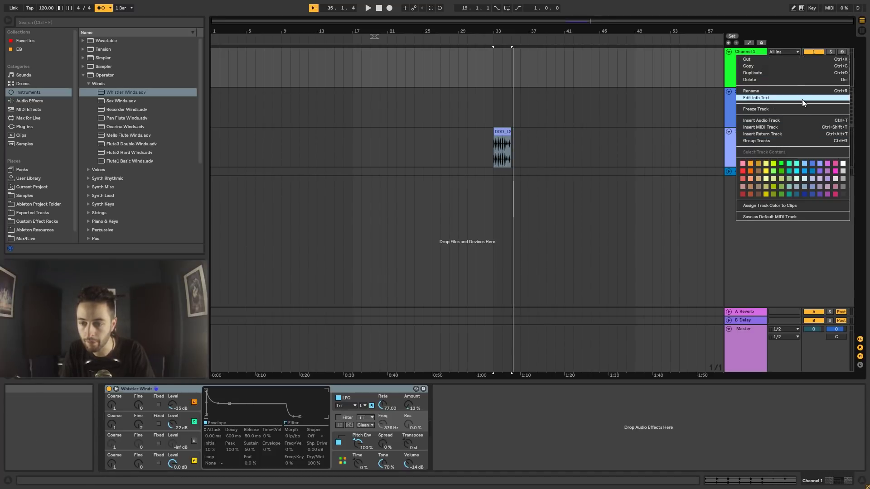
pyautogui.click(747, 59)
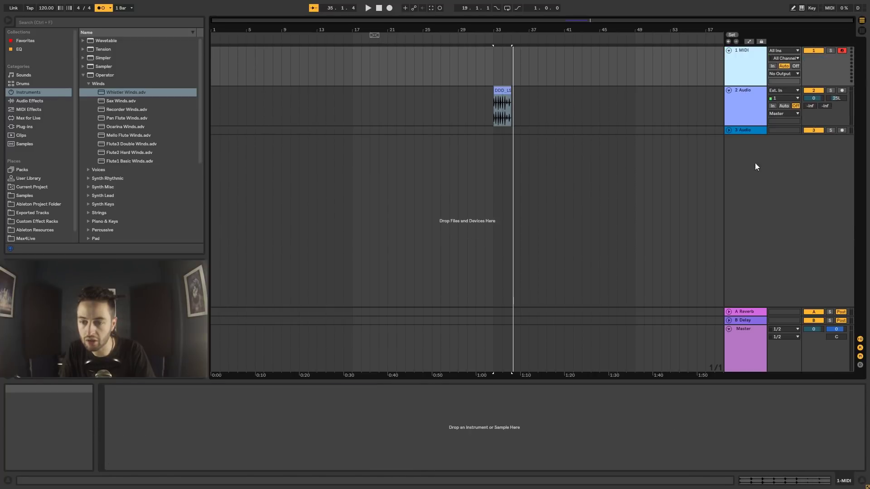
pyautogui.rightClick(750, 194)
pyautogui.press('Escape')
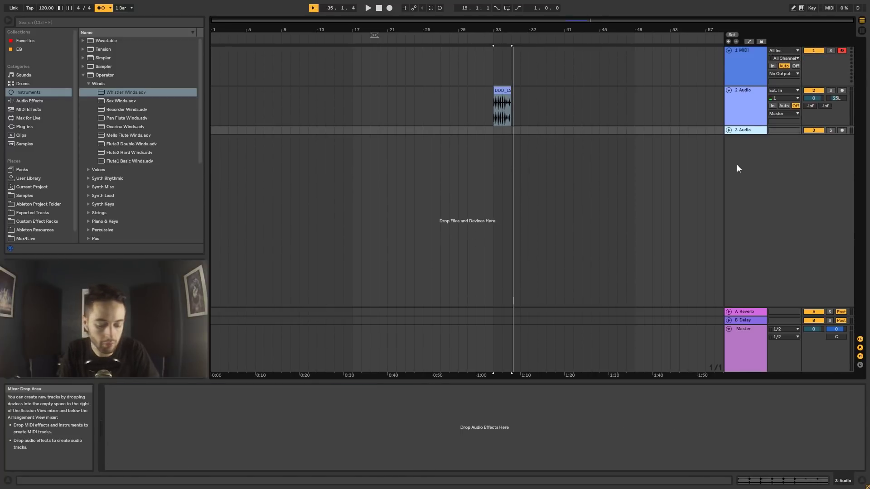
pyautogui.hotkey('ctrl', 'v')
pyautogui.click(789, 224)
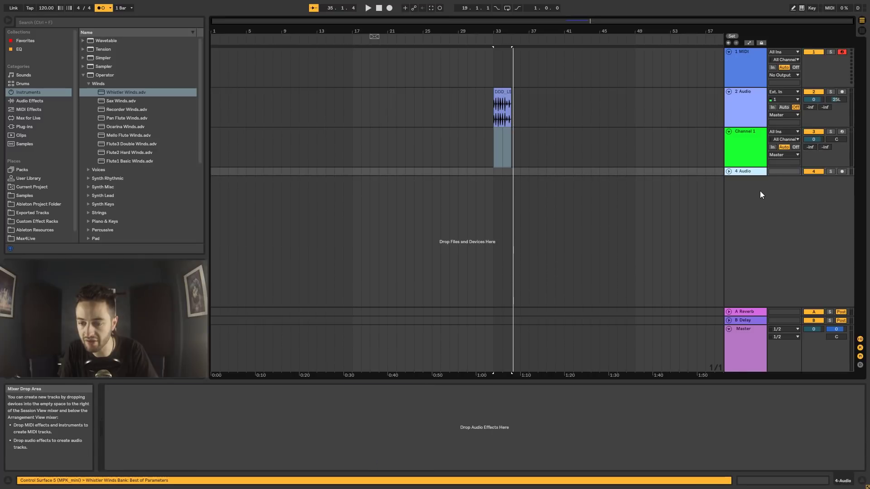
# Copy the Channel 1 track and check the commands offered in the empty area below the tracks.
pyautogui.rightClick(747, 146)
pyautogui.click(780, 164)
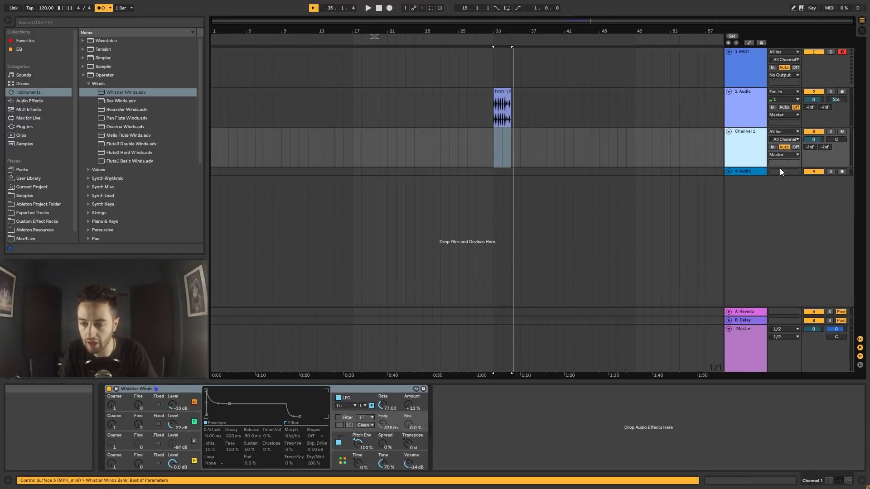
pyautogui.rightClick(752, 191)
pyautogui.click(772, 222)
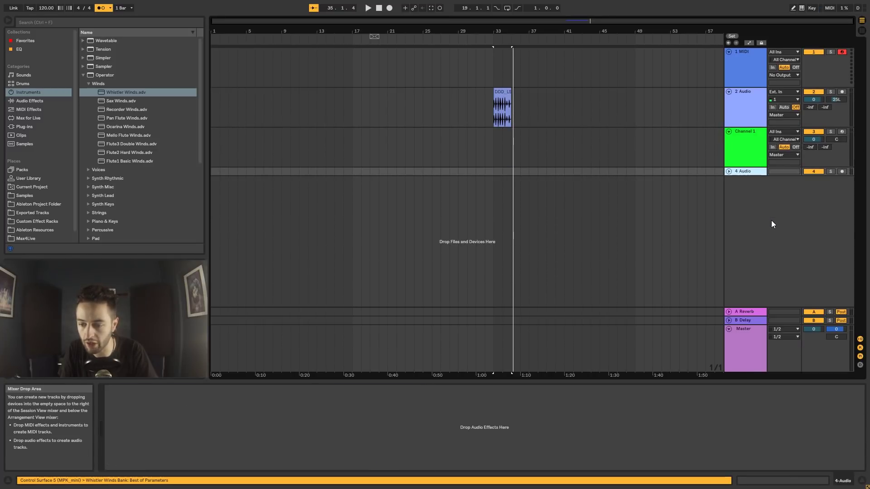
# Duplicate the Channel 1 track and delete the duplicate, doing this twice.
pyautogui.rightClick(744, 145)
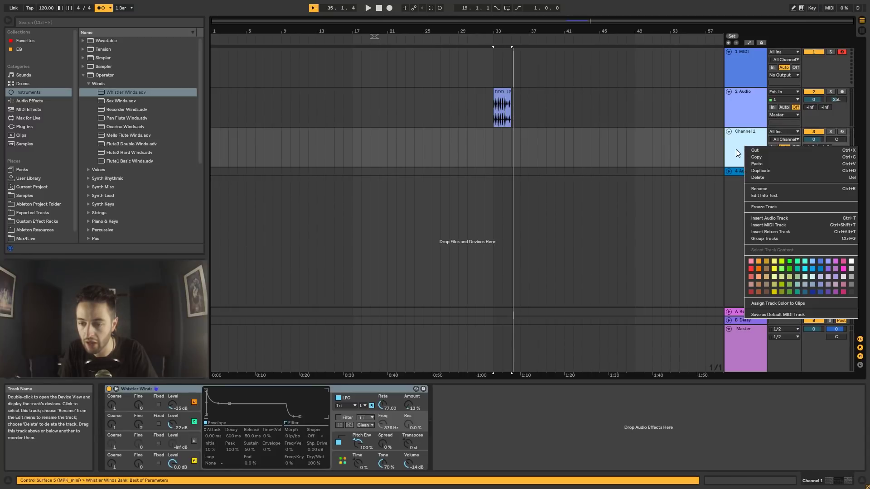
pyautogui.click(737, 149)
pyautogui.hotkey('ctrl', 'd')
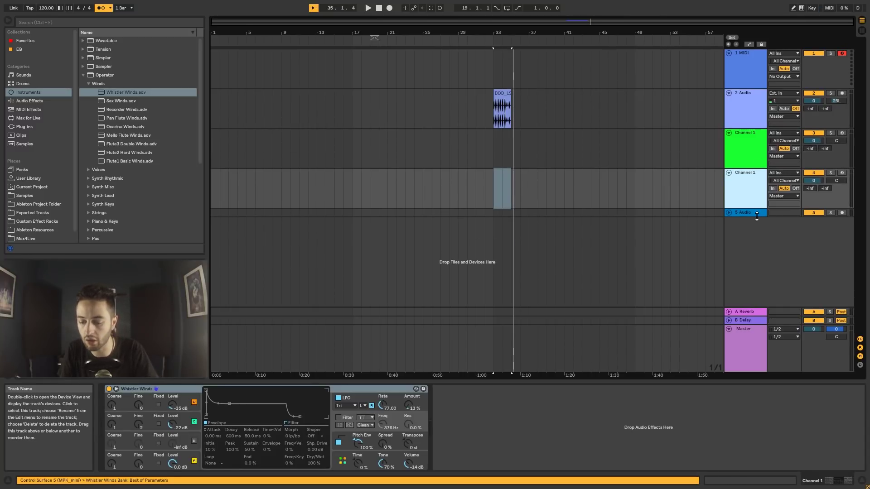
pyautogui.press('Delete')
pyautogui.click(749, 147)
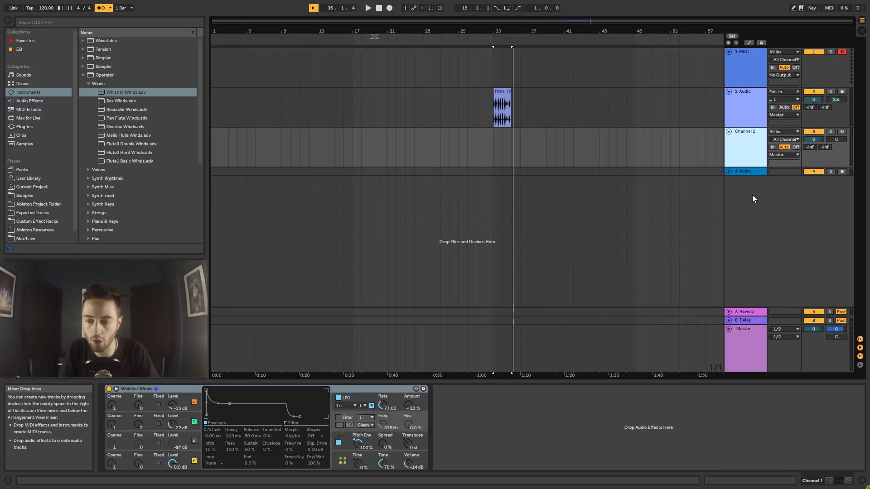
pyautogui.hotkey('ctrl', 'd')
pyautogui.press('Delete')
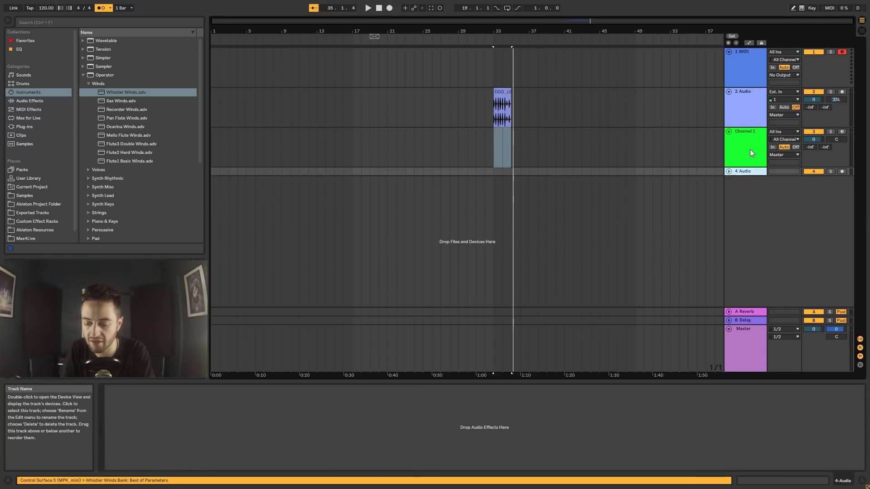
# Delete the 2 Audio, Channel 1 and 4 Audio tracks together, keeping only the 1 MIDI track.
pyautogui.rightClick(746, 135)
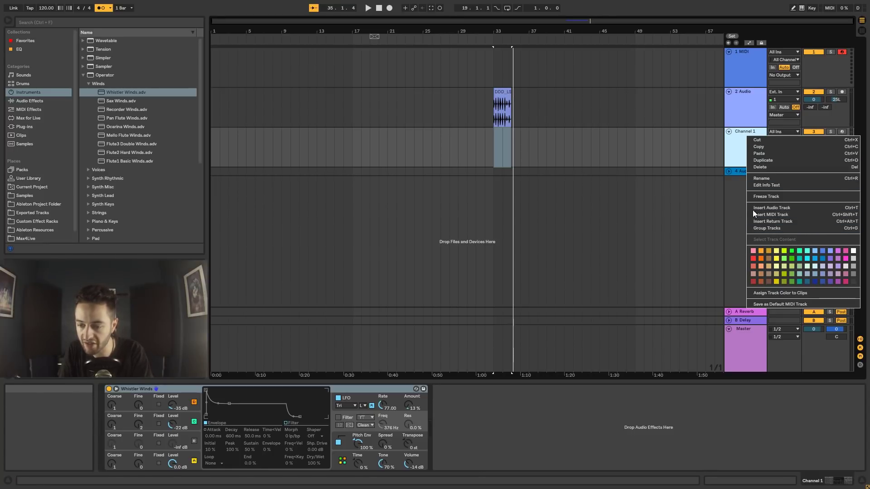
pyautogui.click(714, 208)
pyautogui.click(738, 71)
pyautogui.click(747, 108)
pyautogui.click(757, 171)
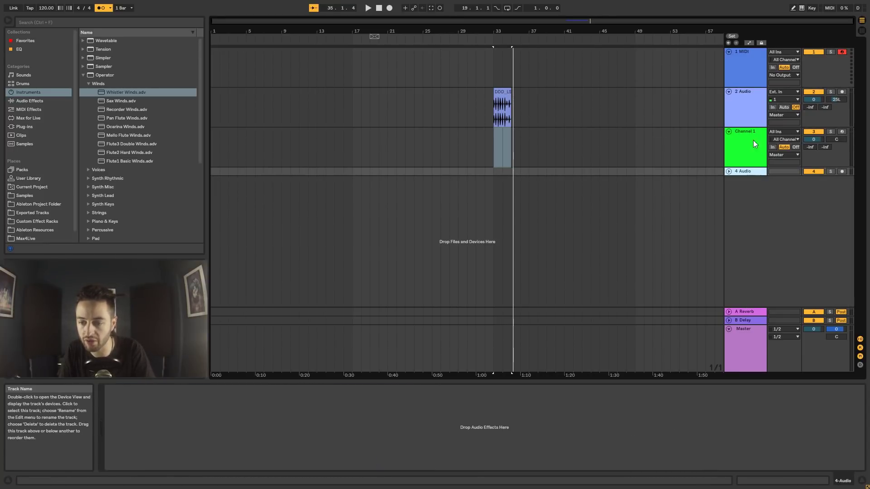
pyautogui.keyDown('shift'); pyautogui.click(746, 97); pyautogui.keyUp('shift')
pyautogui.press('Delete')
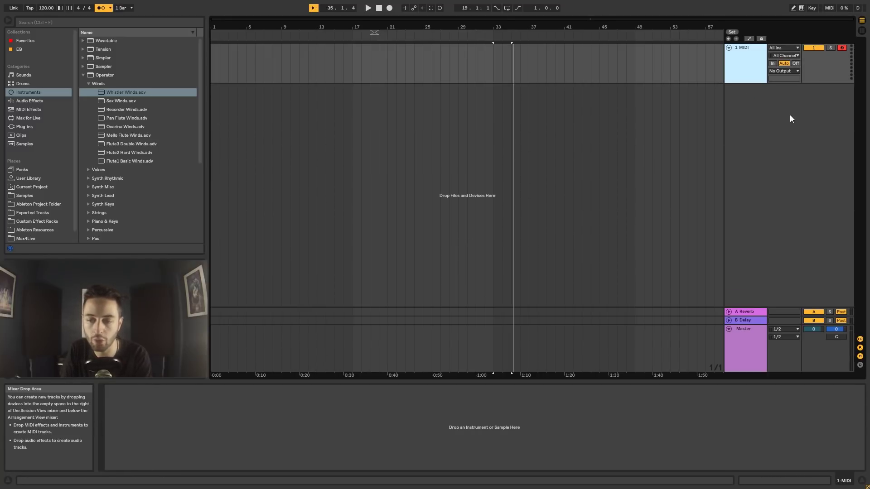
# Insert two new audio tracks below the 1 MIDI track.
pyautogui.rightClick(748, 117)
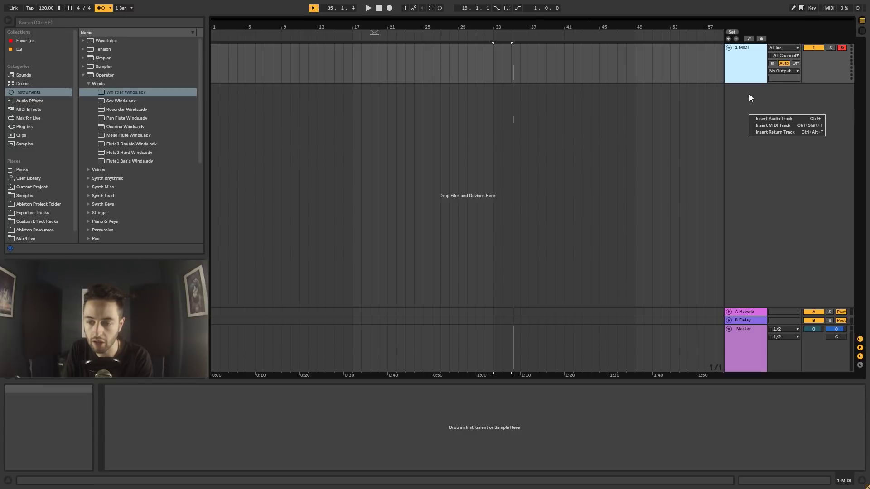
pyautogui.click(779, 119)
pyautogui.rightClick(765, 181)
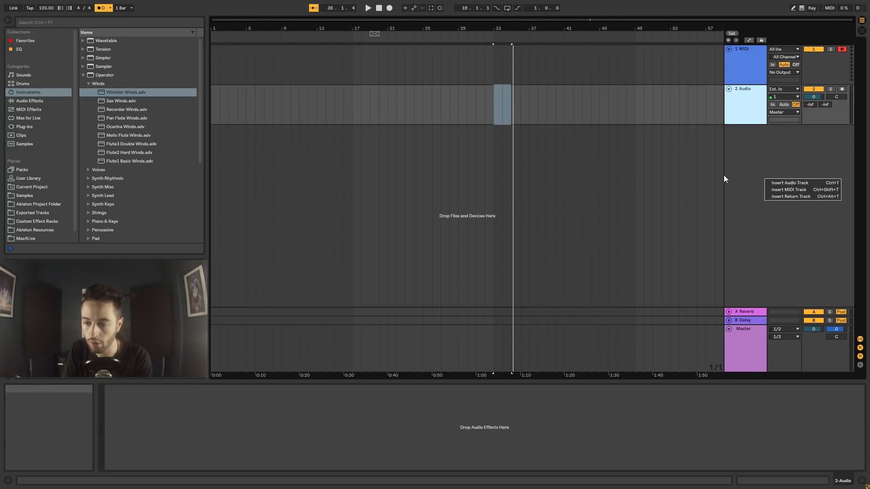
pyautogui.click(695, 162)
pyautogui.hotkey('ctrl', 't')
# Insert a new MIDI track below the two audio tracks.
pyautogui.rightClick(772, 182)
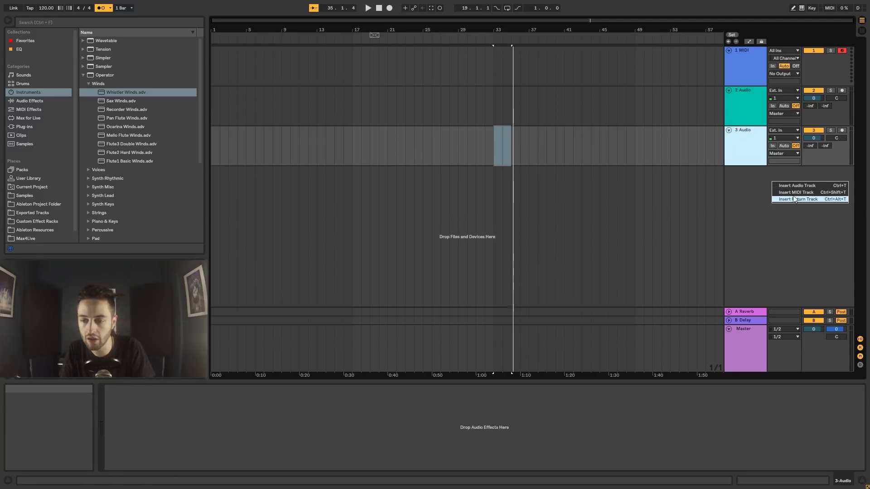
pyautogui.click(753, 234)
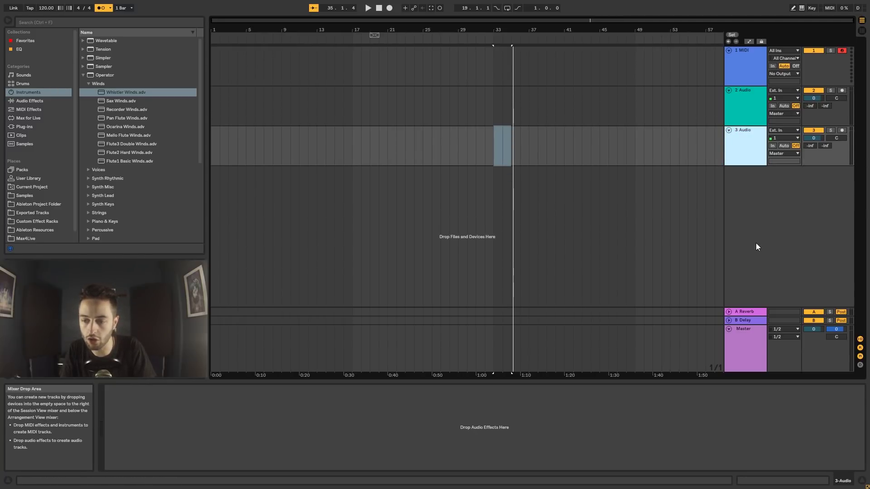
pyautogui.hotkey('ctrl', 'shift', 't')
# Insert a new return track and delete it again.
pyautogui.rightClick(760, 229)
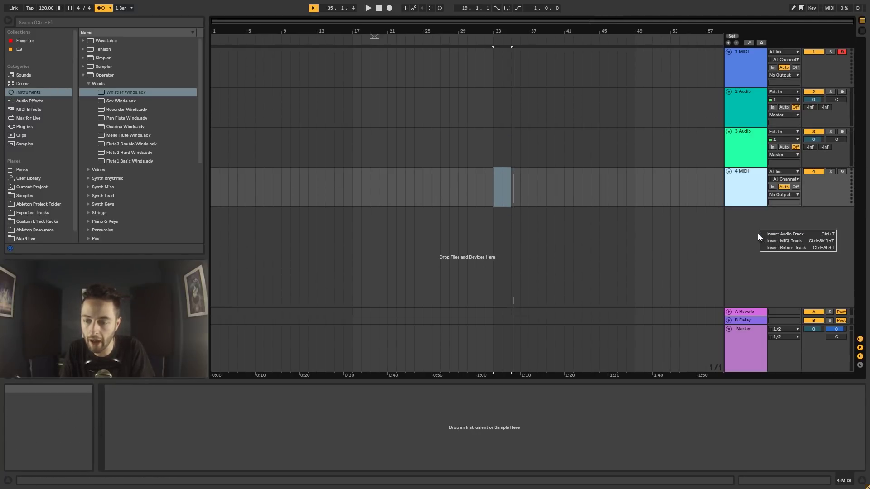
pyautogui.click(747, 236)
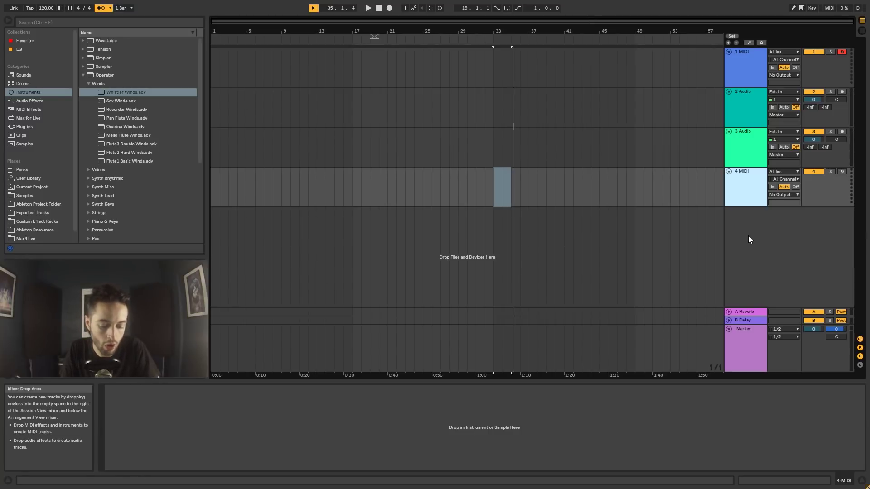
pyautogui.hotkey('ctrl', 'alt', 't')
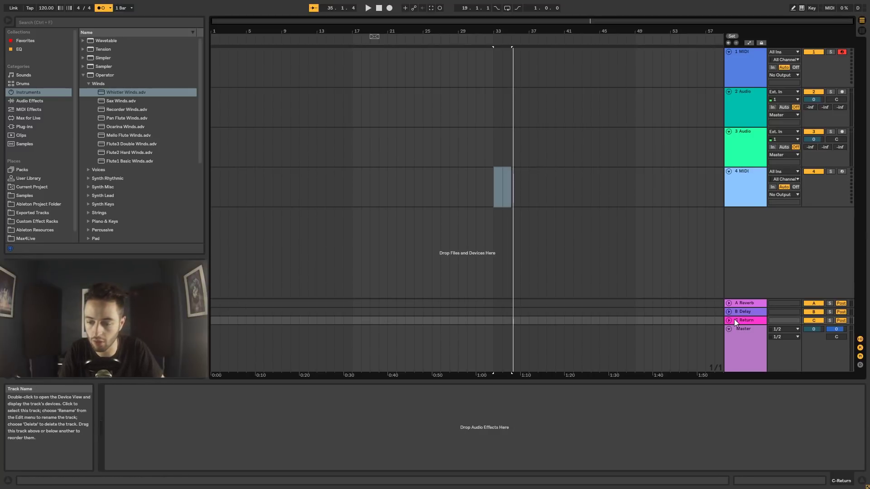
pyautogui.press('Delete')
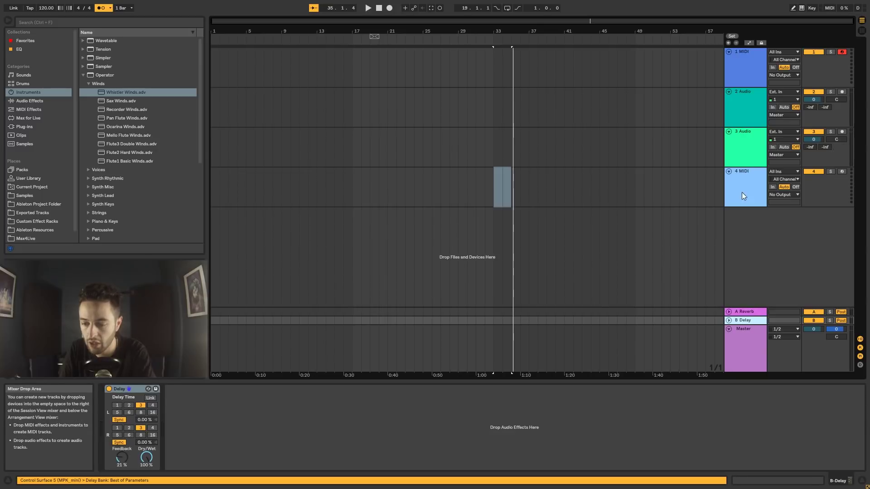
# Delete the 4 MIDI track and the two audio tracks above it.
pyautogui.click(742, 192)
pyautogui.press('Delete')
pyautogui.press('Delete')
pyautogui.press('Delete')
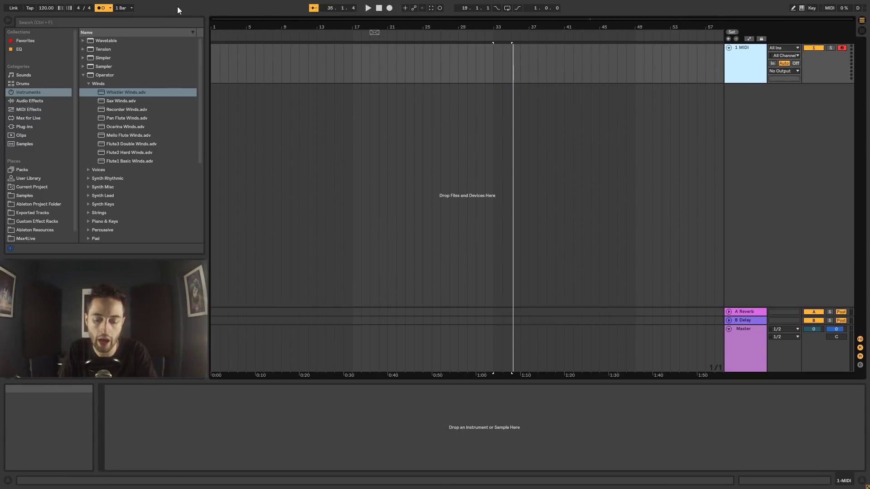
# Leave full-screen mode to look through the commands for creating tracks, and return to full screen.
pyautogui.press('F11')
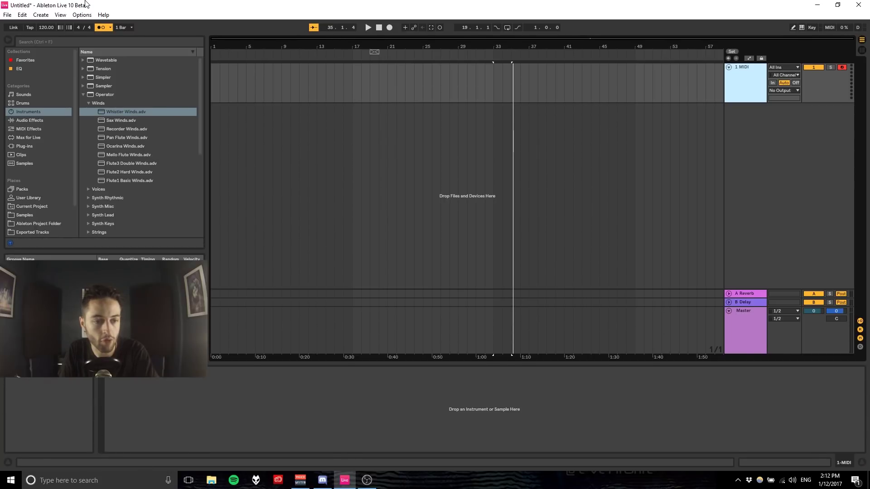
pyautogui.click(44, 18)
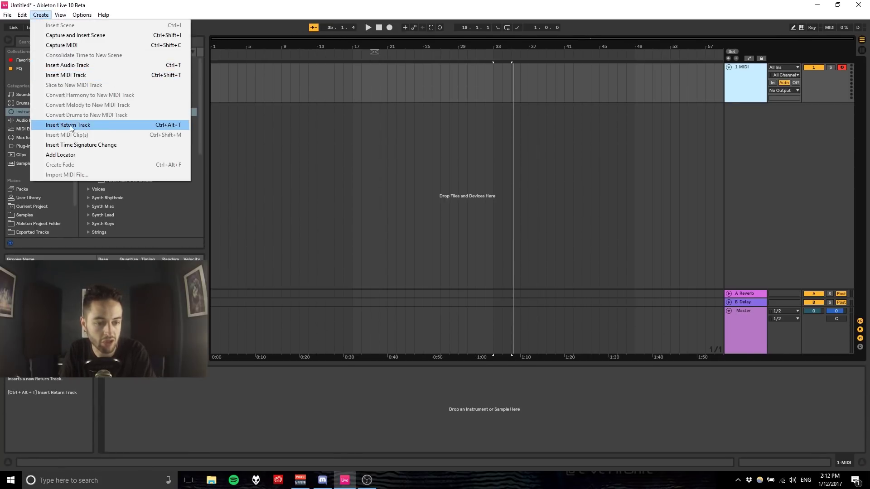
pyautogui.press('F11')
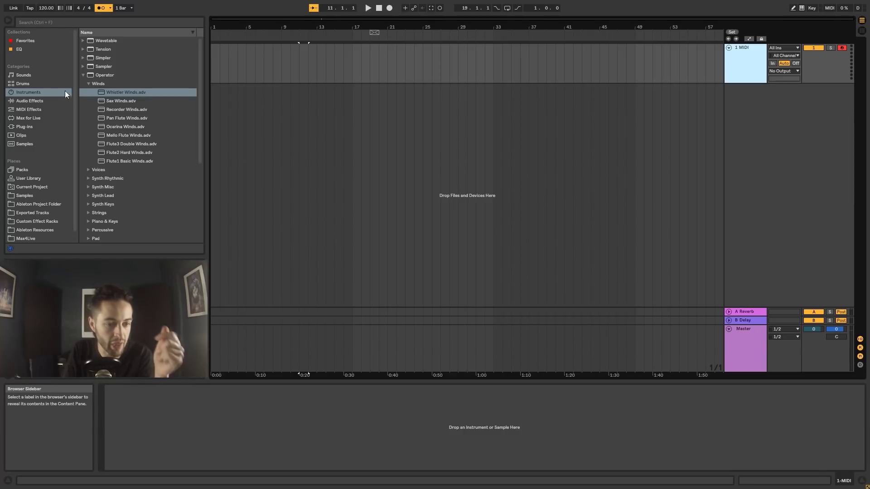
pyautogui.click(467, 167)
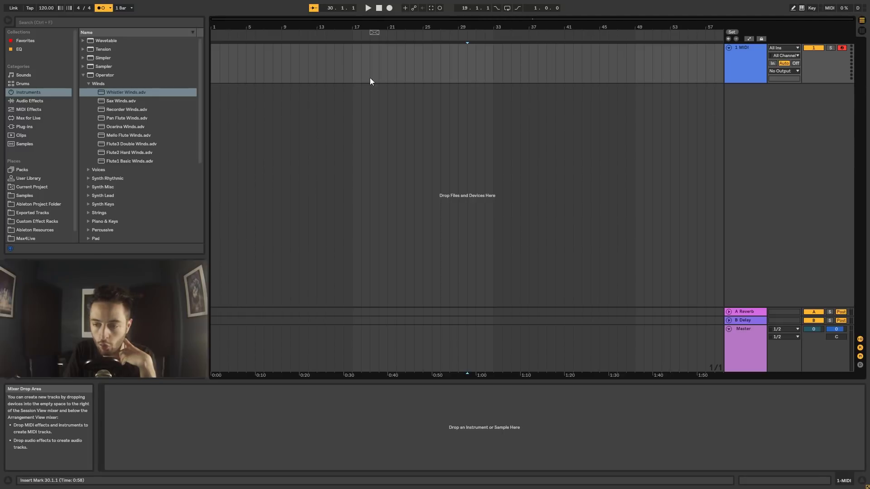
# Load the 606 Core Kit from the Drums category onto the 1 MIDI track.
pyautogui.click(751, 48)
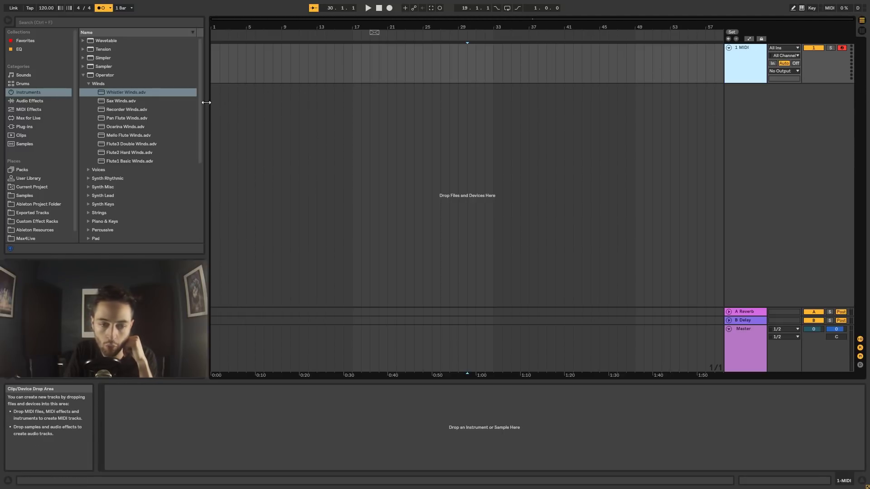
pyautogui.click(23, 84)
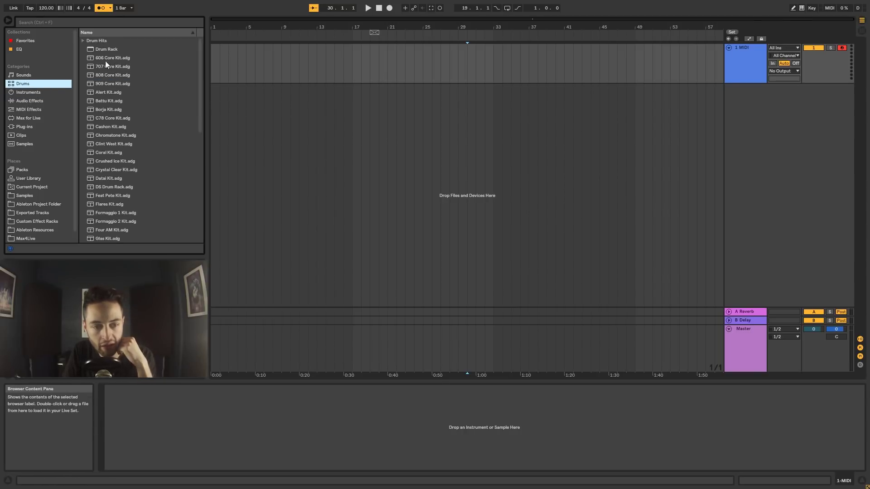
pyautogui.moveTo(106, 59); pyautogui.dragTo(217, 90)
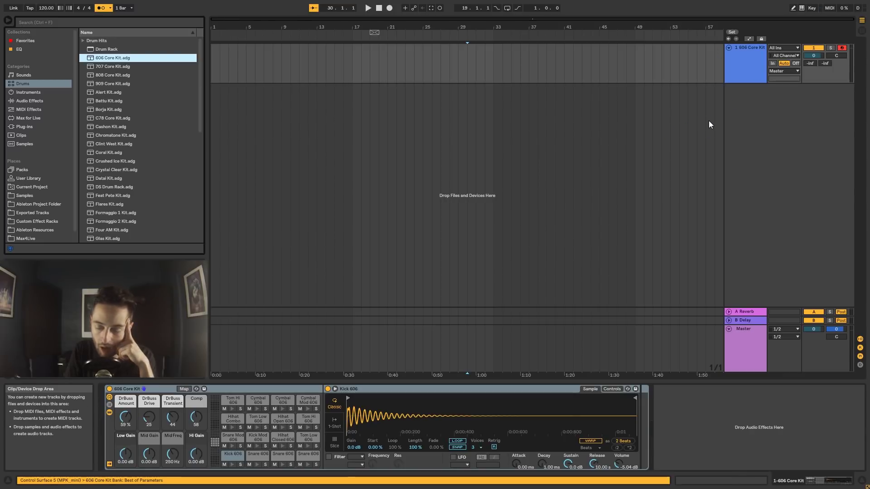
# Rename the MIDI track as Drums and hide the Info View.
pyautogui.hotkey('ctrl', 'r')
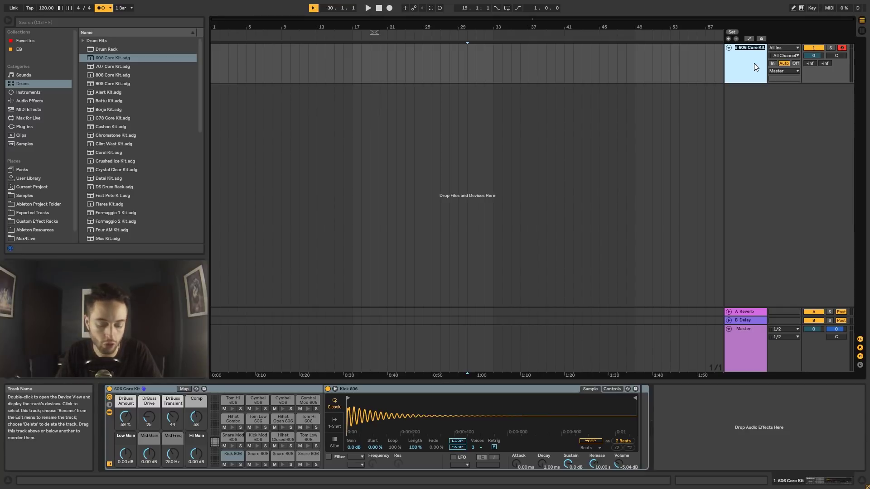
pyautogui.write('Drums')
pyautogui.press('Return')
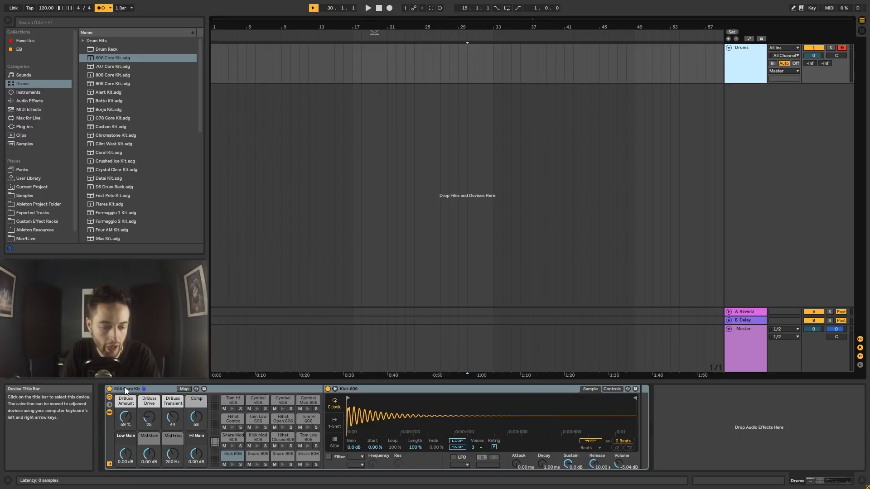
pyautogui.click(10, 484)
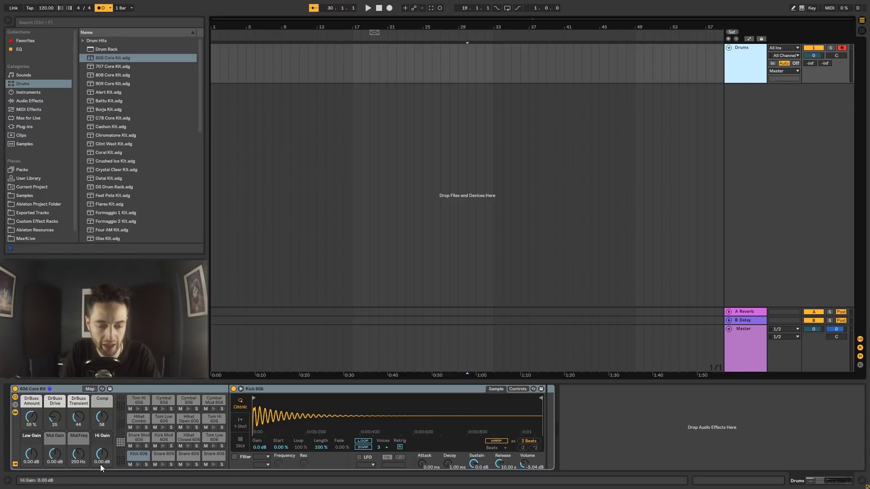
# Insert empty one-bar MIDI clips at bars 17, 23 and 27 on the Drums track and delete them again.
pyautogui.doubleClick(356, 69)
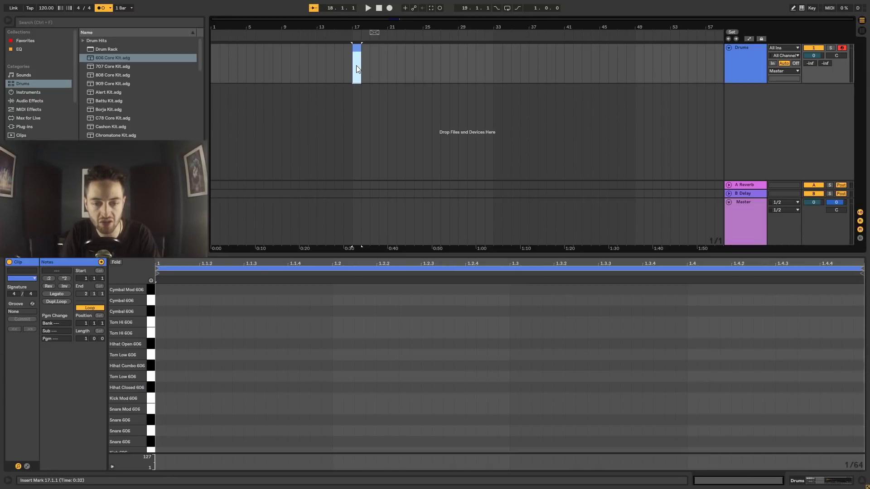
pyautogui.doubleClick(408, 66)
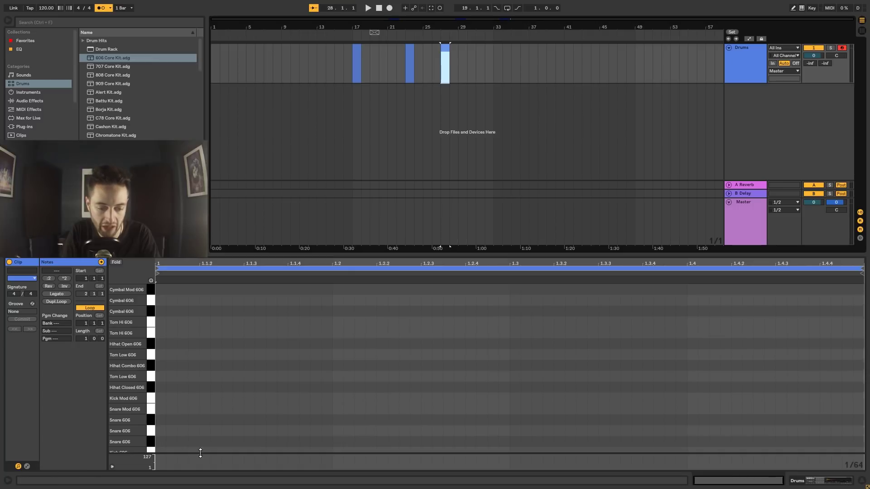
pyautogui.keyDown('shift'); pyautogui.click(366, 54); pyautogui.keyUp('shift')
pyautogui.press('Delete')
pyautogui.click(357, 62)
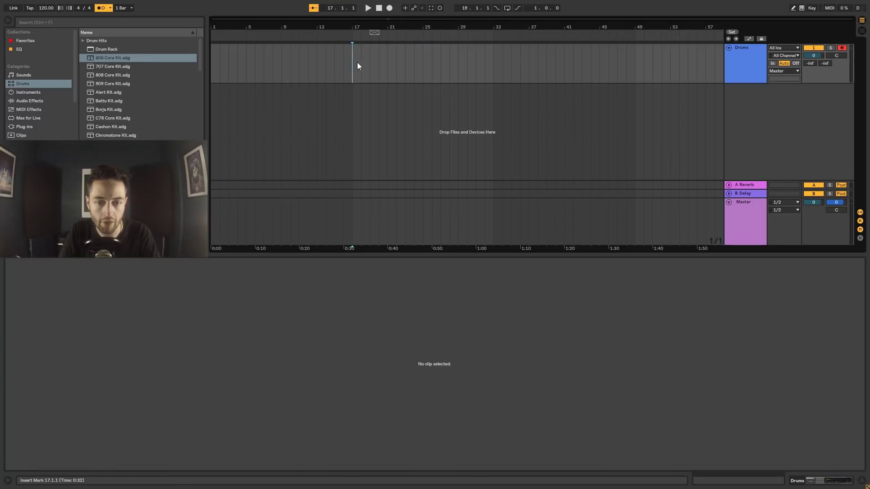
# Create an empty one-bar MIDI clip at bar 17 on the Drums track and turn on note preview in its editor.
pyautogui.doubleClick(361, 66)
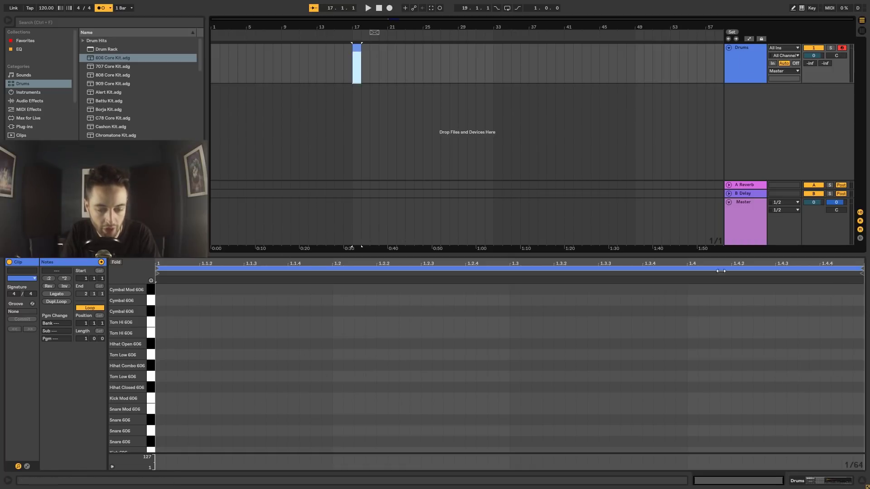
pyautogui.click(179, 312)
pyautogui.scroll(-1, 178, 312)
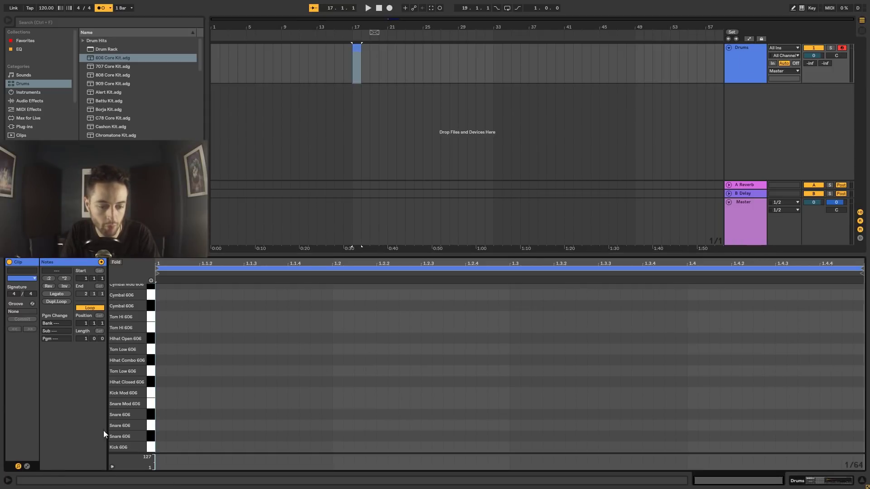
pyautogui.click(151, 280)
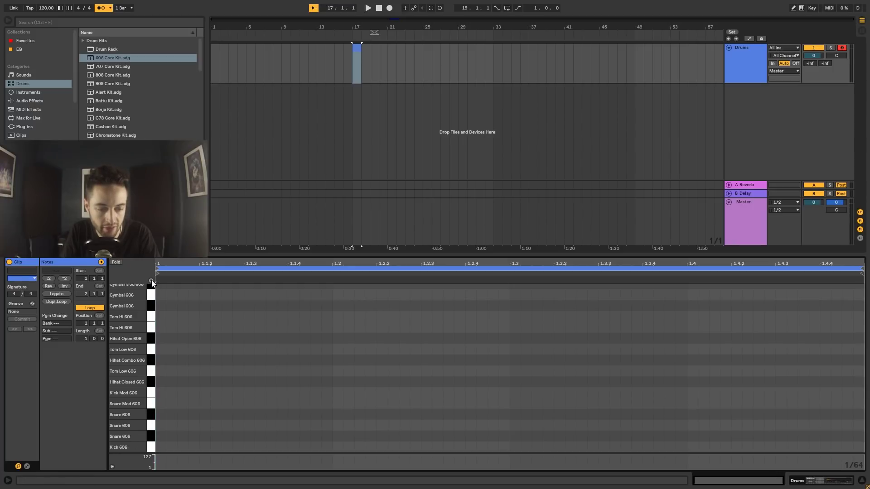
# Draw four sixteenth-note Kick 606 notes in the clip, one on each beat at 1, 1.2, 1.3 and 1.4.
pyautogui.doubleClick(162, 447)
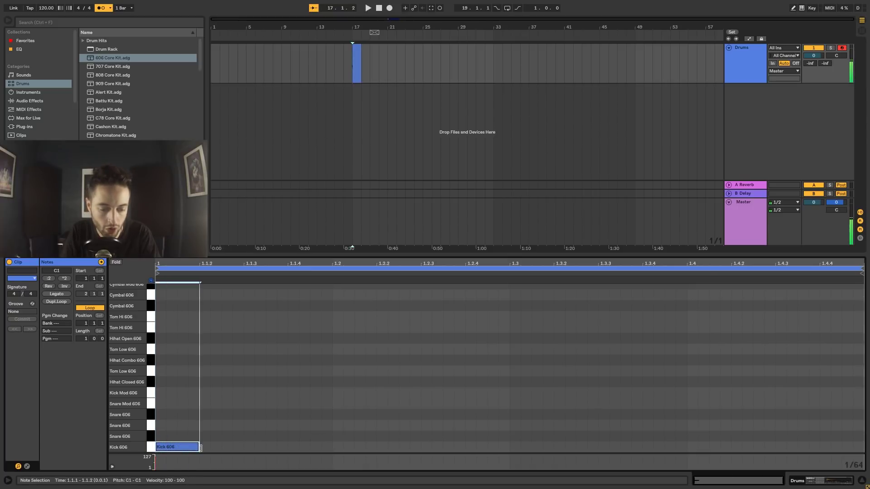
pyautogui.doubleClick(240, 447)
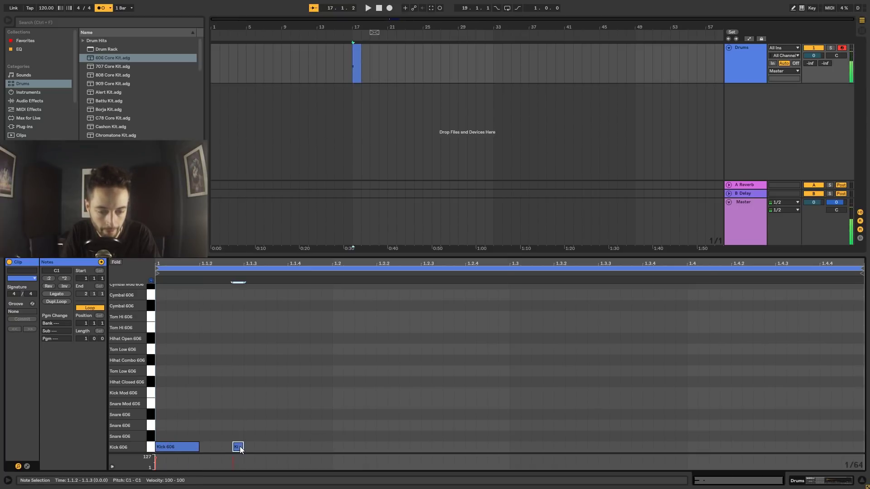
pyautogui.moveTo(240, 449); pyautogui.dragTo(375, 447)
pyautogui.doubleClick(521, 448)
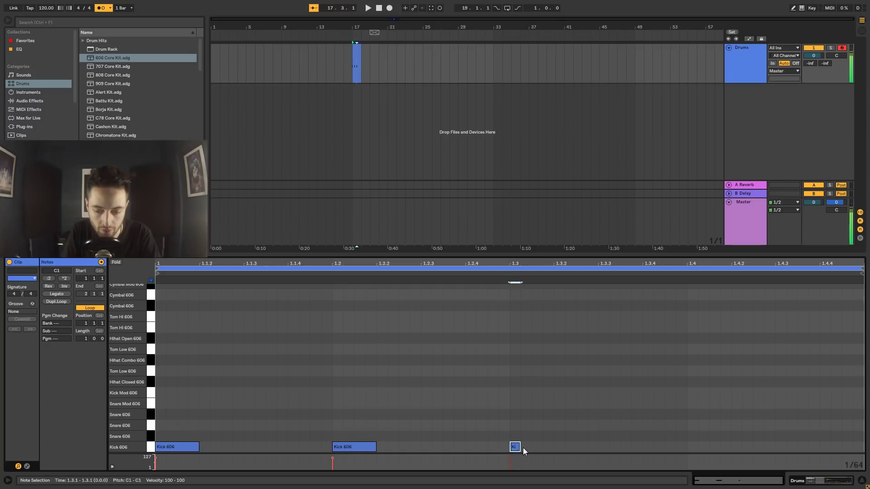
pyautogui.moveTo(523, 448); pyautogui.dragTo(553, 448)
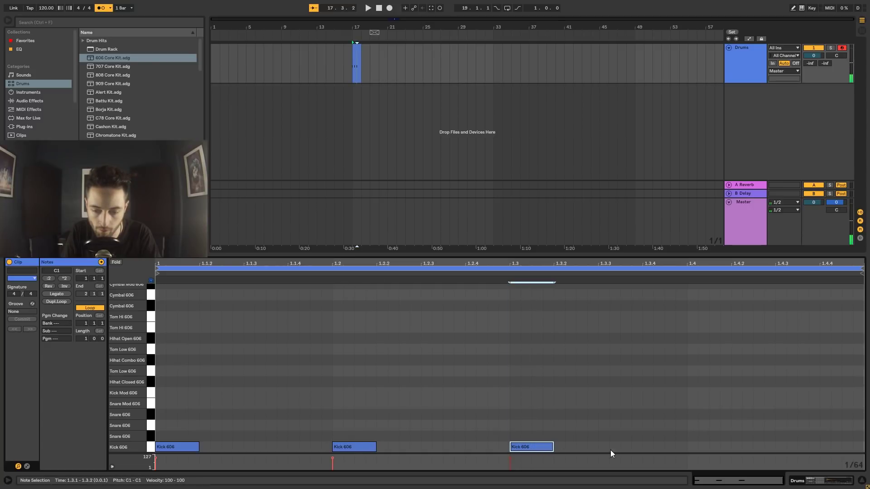
pyautogui.doubleClick(691, 447)
pyautogui.moveTo(697, 448); pyautogui.dragTo(731, 448)
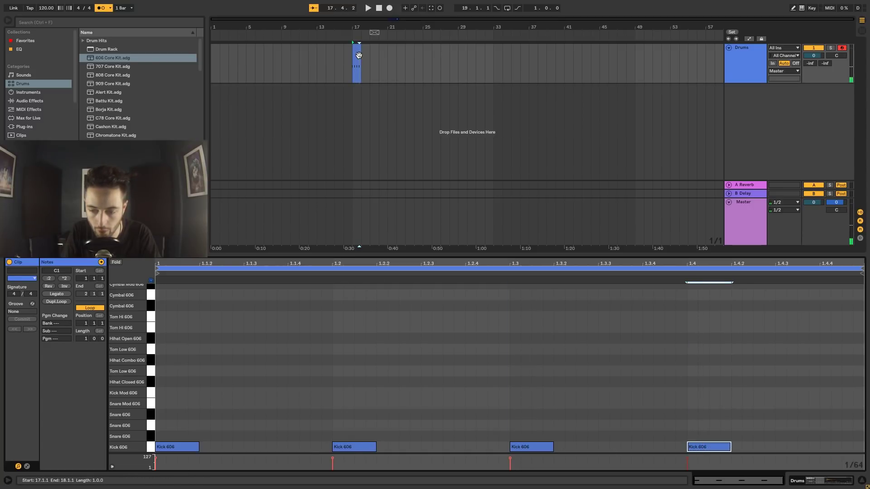
# Loop the Drums clip's bar and play it back with the metronome turned off.
pyautogui.rightClick(358, 57)
pyautogui.click(386, 174)
pyautogui.press('space')
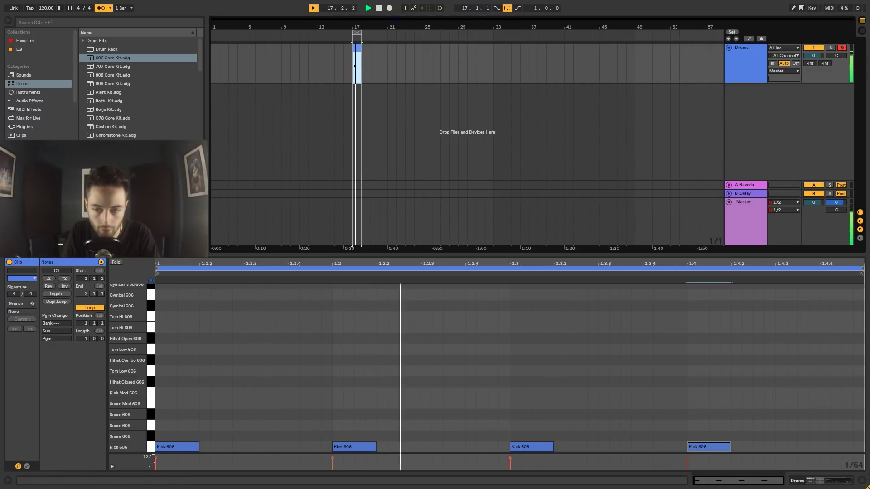
pyautogui.click(105, 11)
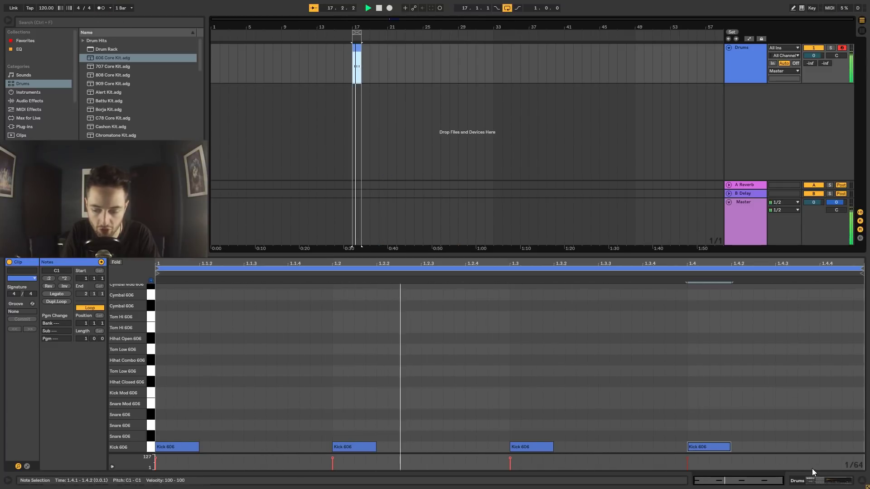
# Switch repeatedly between the Drums track's device chain and the clip's note editor during playback, and stop playback.
pyautogui.hotkey('shift', 'Tab')
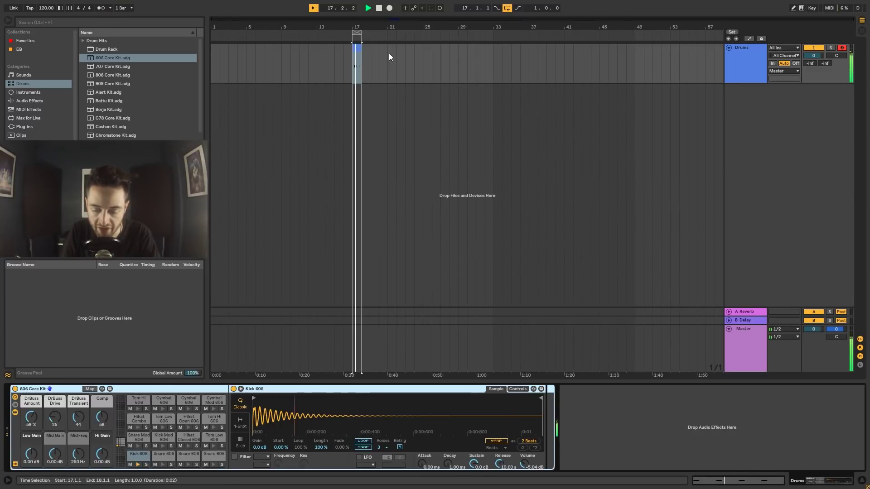
pyautogui.click(357, 48)
pyautogui.click(818, 482)
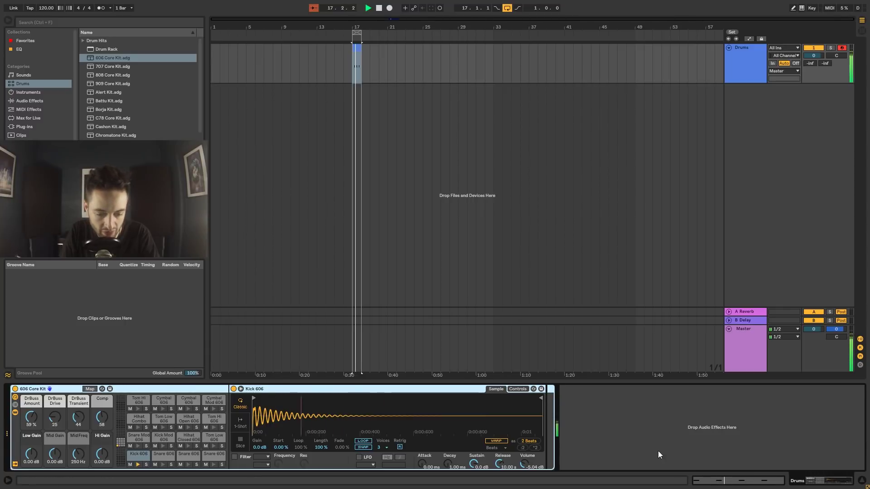
pyautogui.click(740, 483)
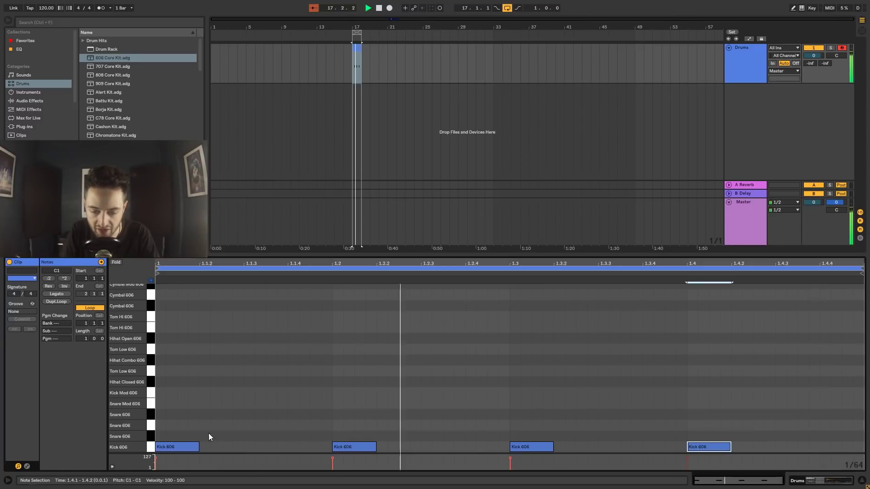
pyautogui.click(810, 481)
pyautogui.click(810, 482)
pyautogui.click(809, 483)
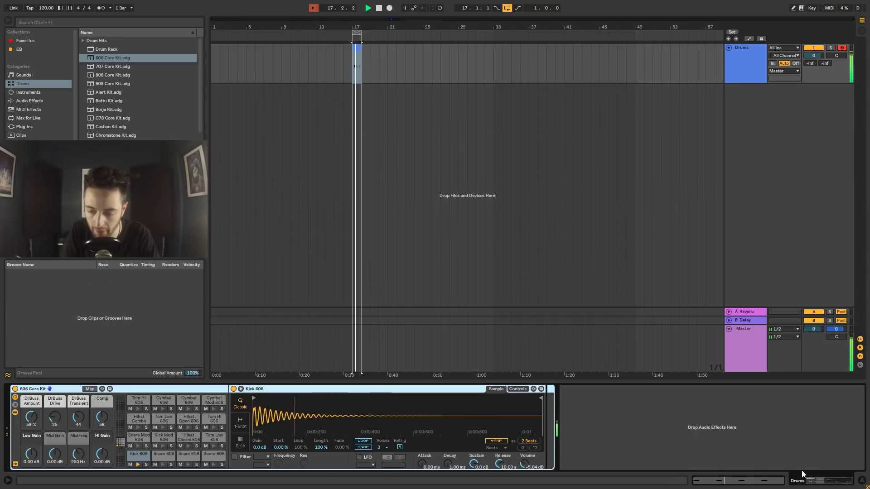
pyautogui.click(580, 171)
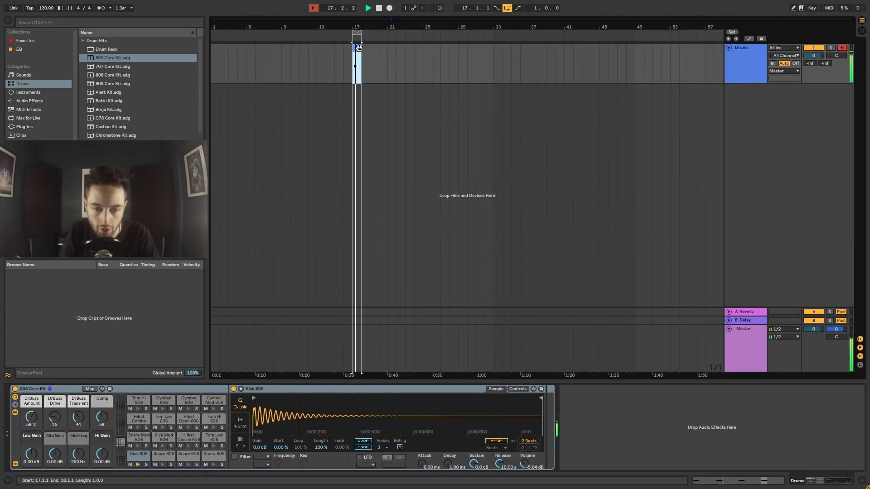
pyautogui.doubleClick(359, 51)
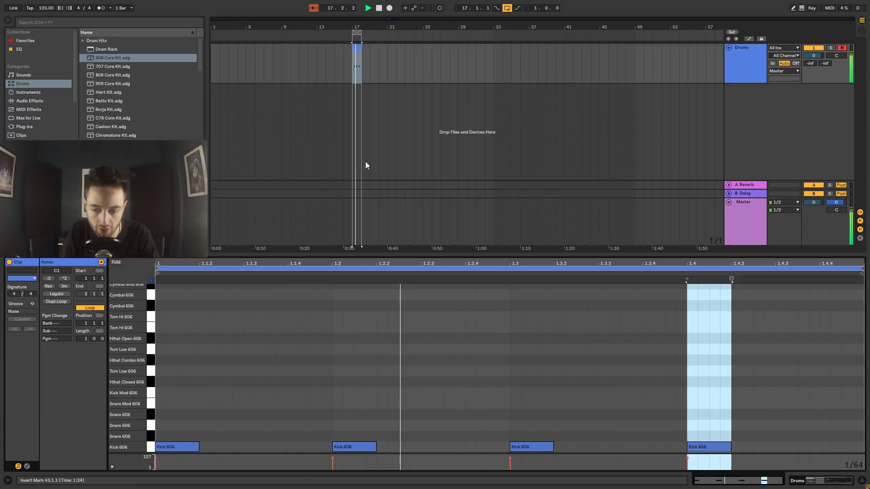
pyautogui.click(808, 480)
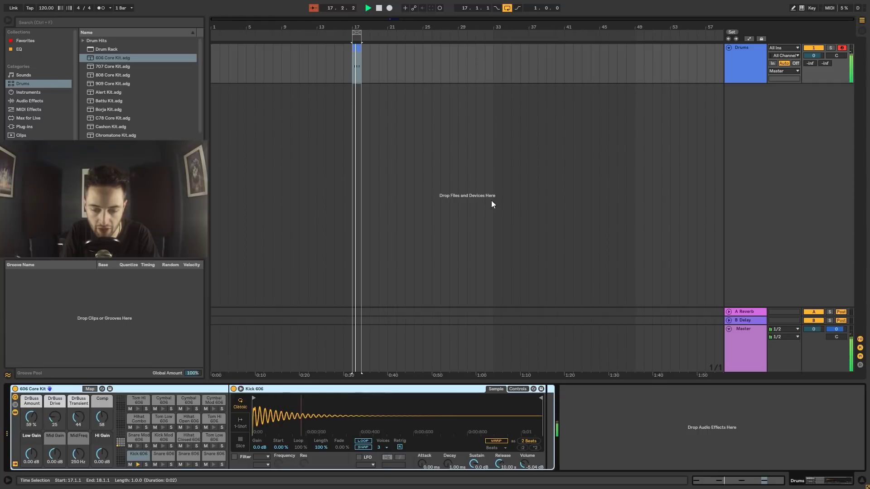
pyautogui.press('space')
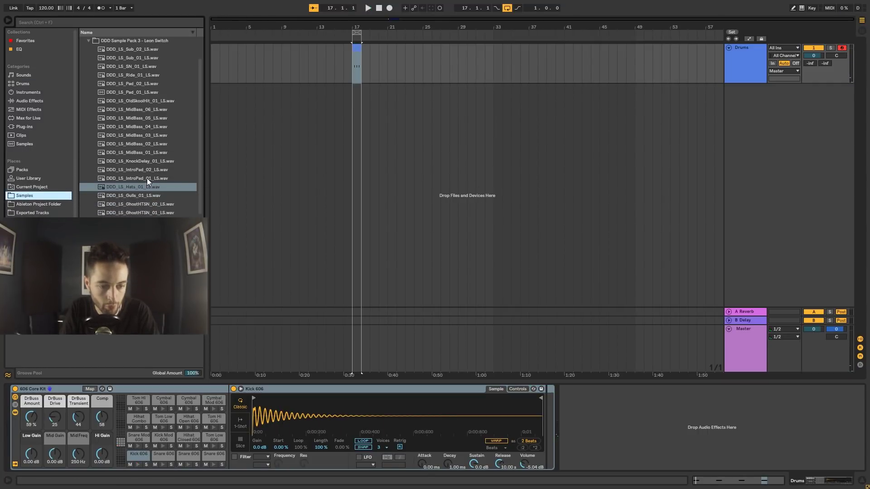
# Add the DDD_LS_FeedBackNoiseReverse_01_LS.wav sample on a new audio track at bar 18 and open its waveform in the clip view.
pyautogui.scroll(-2, 147, 179)
pyautogui.moveTo(154, 187); pyautogui.dragTo(363, 118)
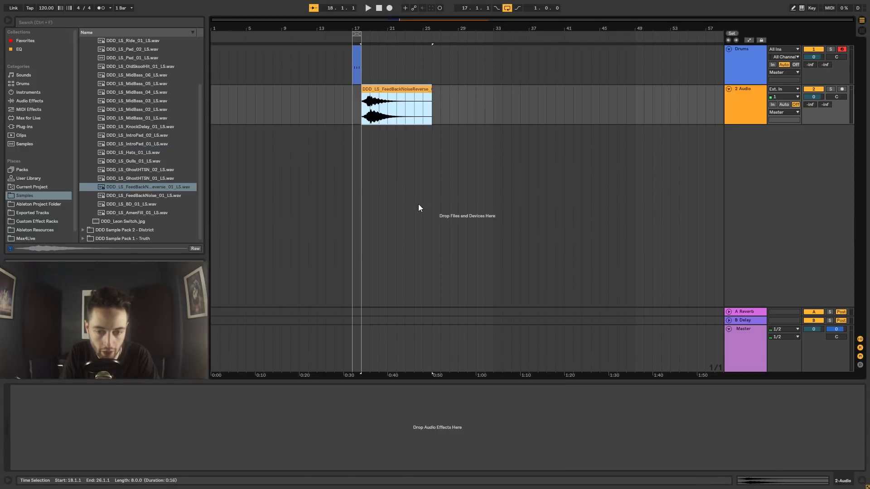
pyautogui.doubleClick(374, 86)
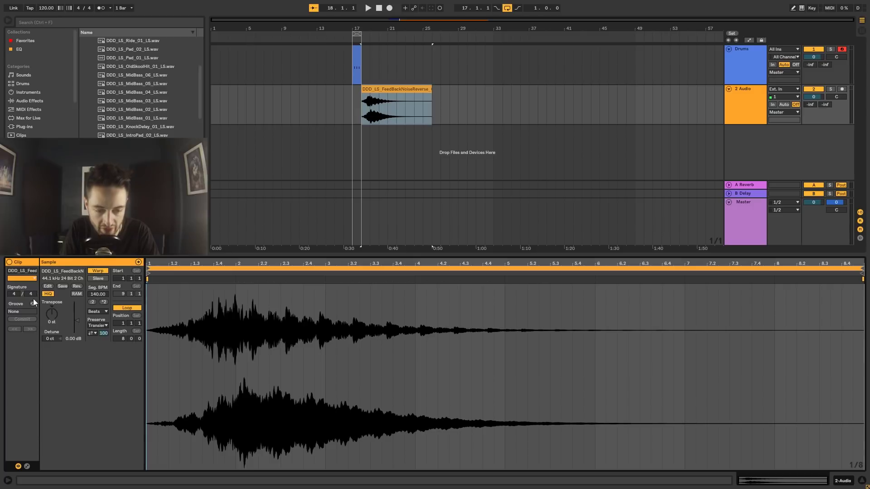
# Compare the audio track's clip and device views, and show the Drums track's device chain.
pyautogui.click(844, 484)
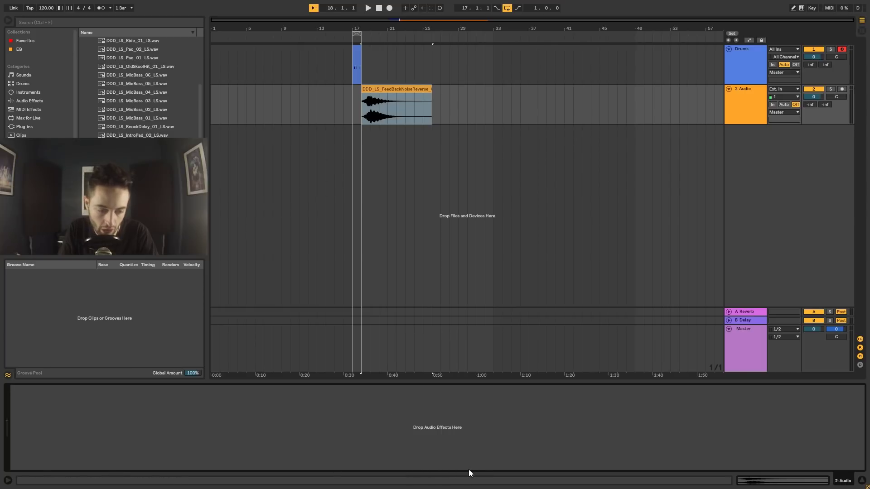
pyautogui.click(791, 480)
pyautogui.click(843, 482)
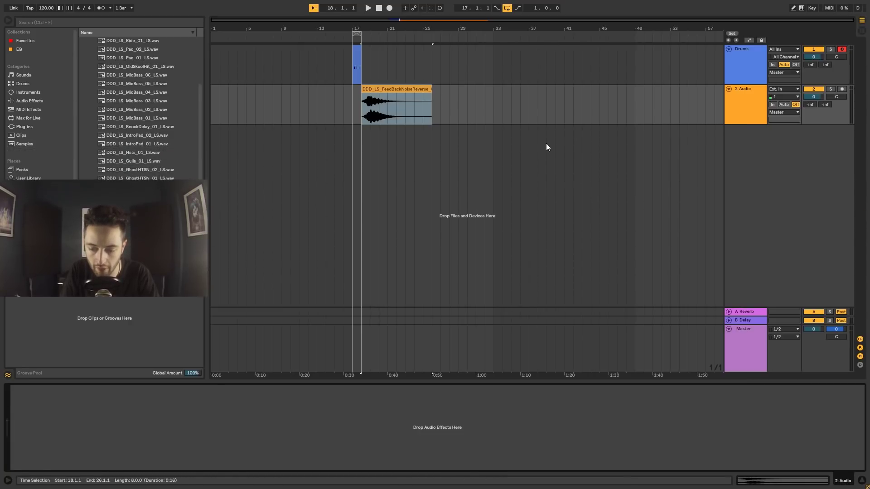
pyautogui.click(395, 98)
pyautogui.click(353, 56)
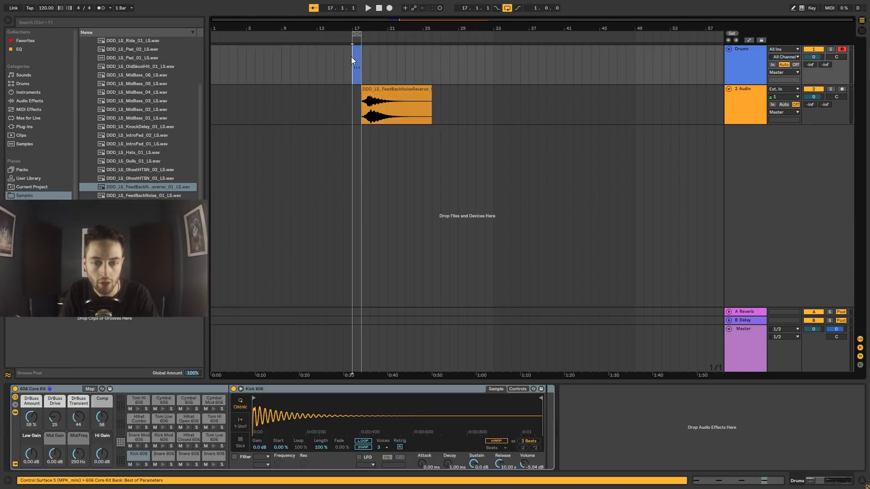
# Delete the reversed feedback noise clip from the 2 Audio track.
pyautogui.click(405, 107)
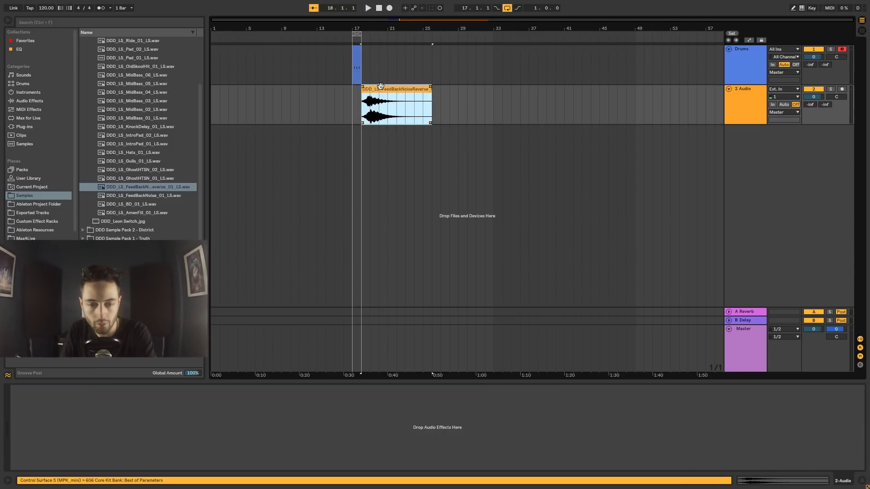
pyautogui.press('Delete')
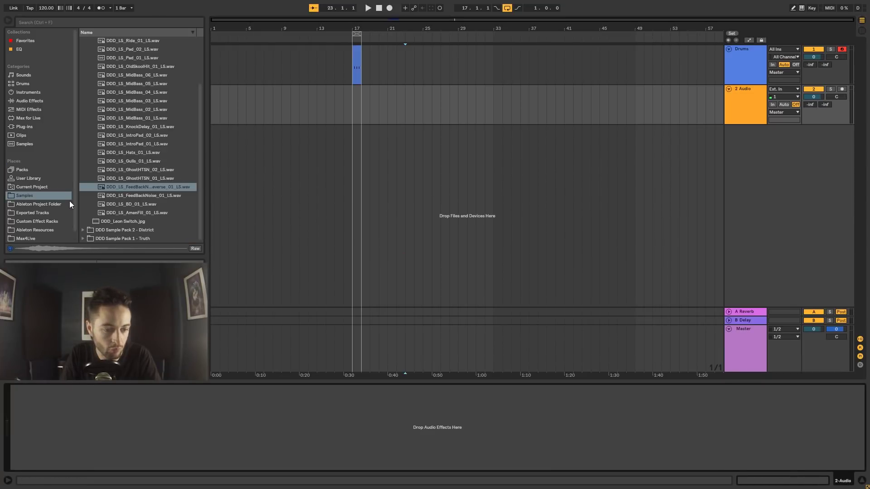
pyautogui.scroll(-1, 41, 206)
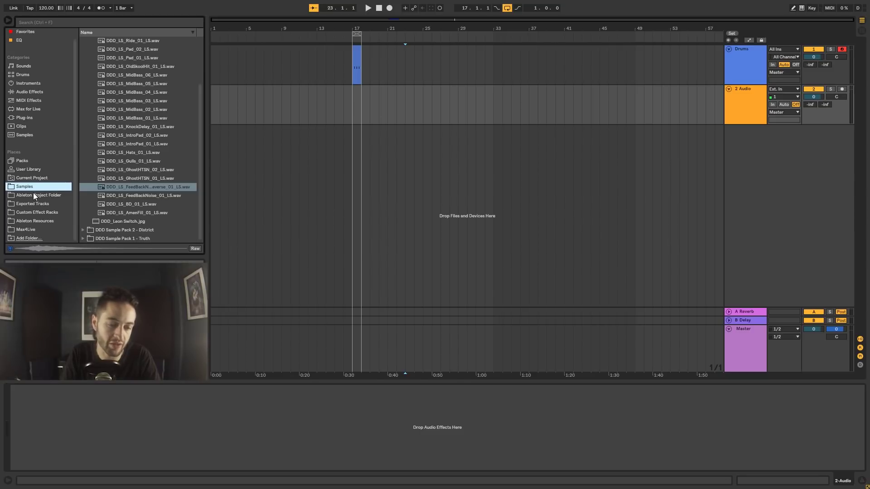
# View the Instruments category, and collapse the DDD Sample Pack 3 folder in the Samples place.
pyautogui.click(32, 82)
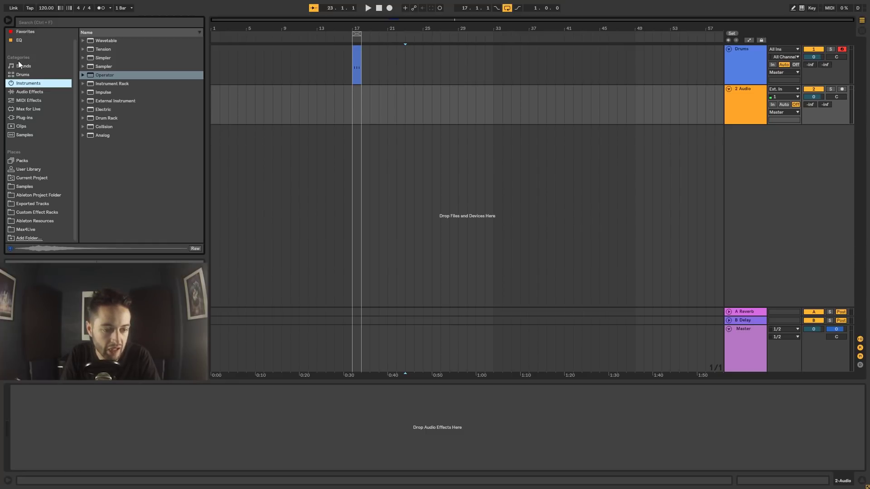
pyautogui.click(24, 186)
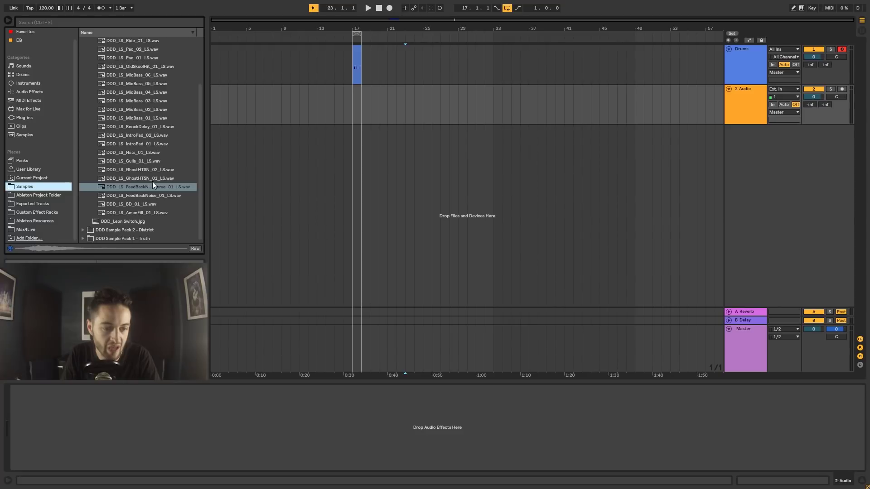
pyautogui.scroll(3, 145, 190)
pyautogui.click(84, 59)
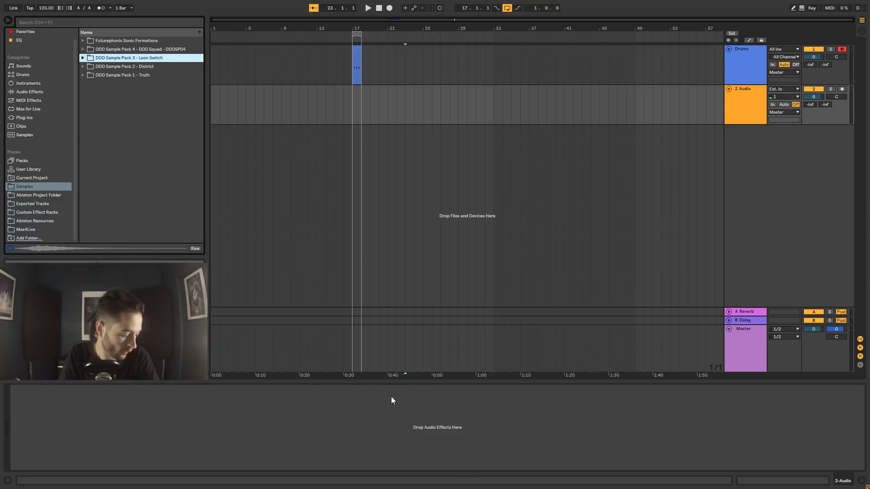
# Examine how the adaptive grid subdivides around bar 33 of the 2 Audio track at different zoom levels.
pyautogui.click(388, 110)
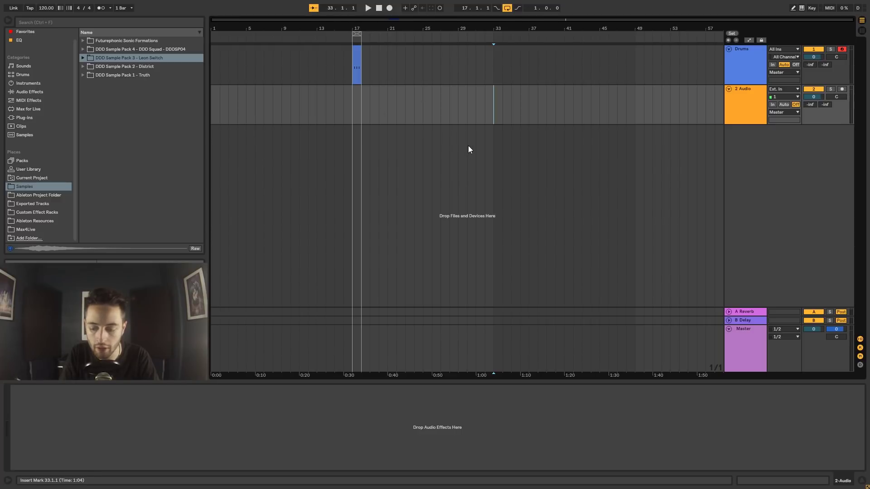
pyautogui.press('+')
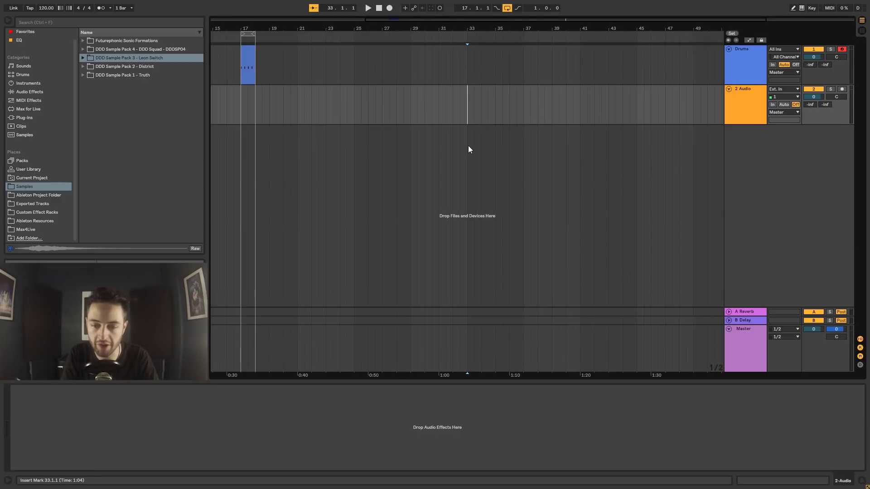
pyautogui.press('+')
pyautogui.press('+')
pyautogui.press('+')
pyautogui.press('+')
pyautogui.press('+')
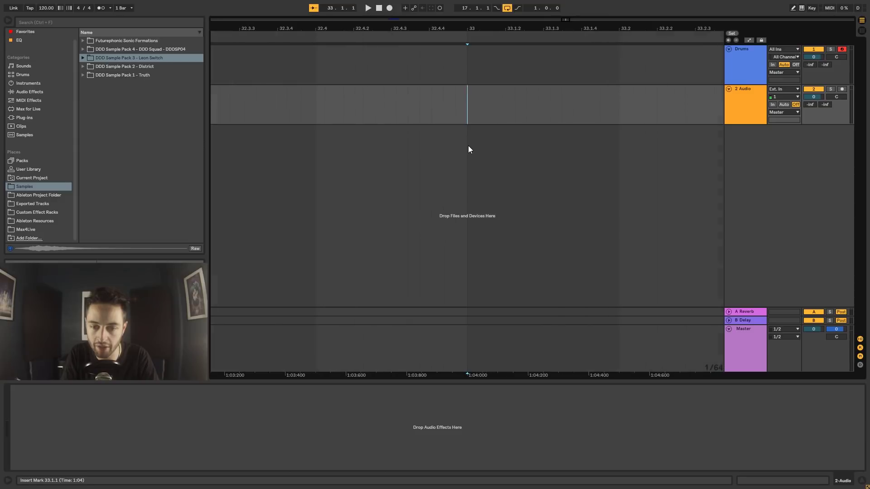
pyautogui.press('+')
pyautogui.press('+')
pyautogui.press('+')
pyautogui.press('+')
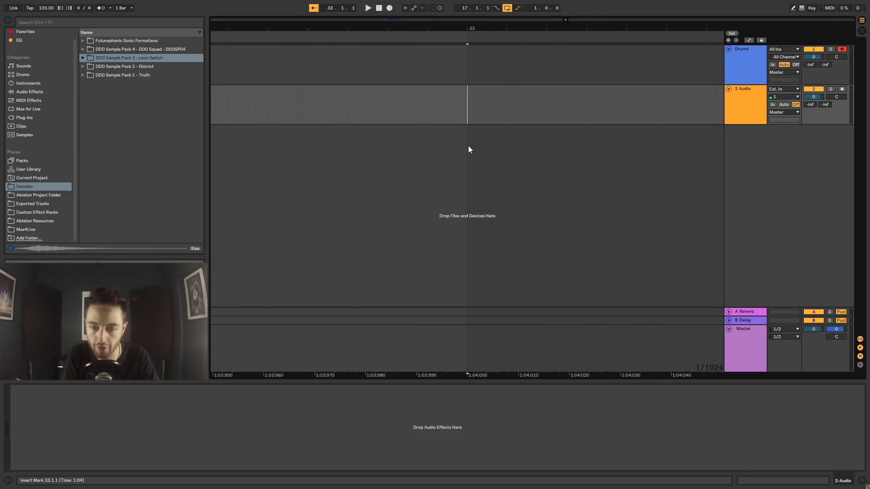
pyautogui.press('-')
pyautogui.press('-')
pyautogui.press('-')
pyautogui.press('-')
pyautogui.press('-')
pyautogui.press('-')
pyautogui.press('-')
pyautogui.press('-')
pyautogui.press('-')
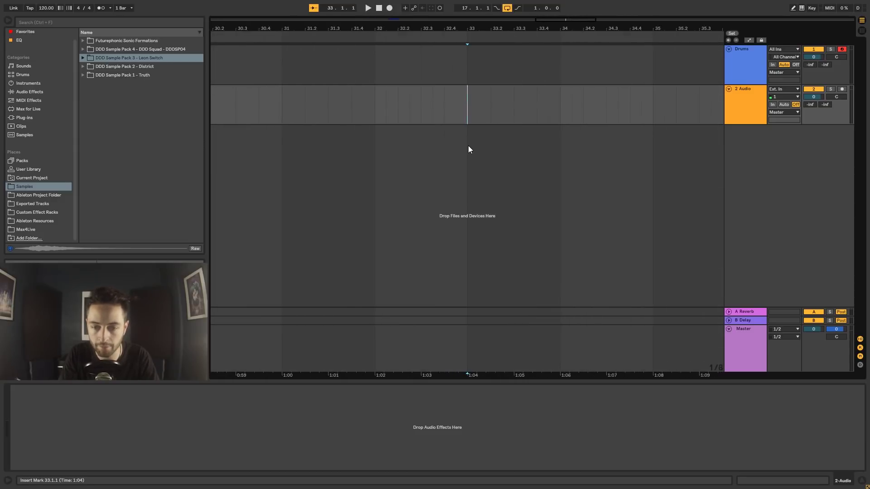
pyautogui.press('-')
pyautogui.press('-')
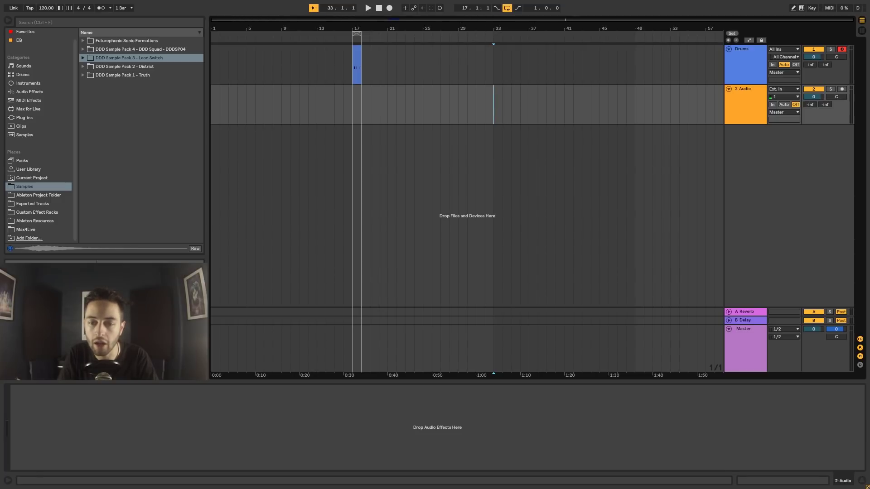
# Select the Drums clip at bar 17 and repeatedly zoom to the selection and back to the full arrangement.
pyautogui.click(516, 116)
pyautogui.moveTo(476, 30)
pyautogui.mouseDown()
pyautogui.moveTo(476, 159)
pyautogui.moveTo(475, 30)
pyautogui.mouseUp()
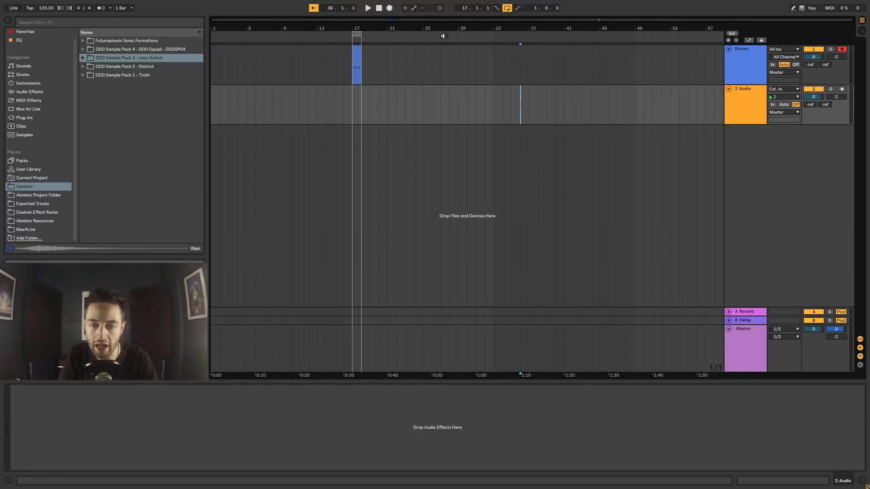
pyautogui.click(357, 51)
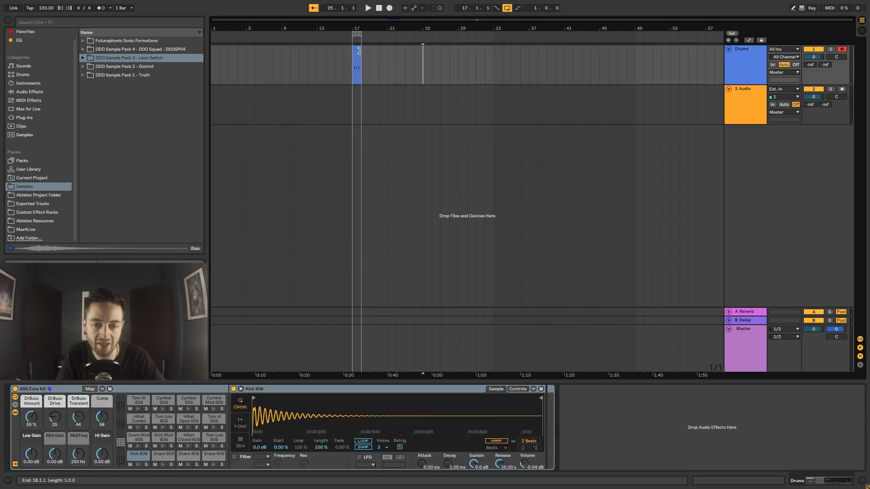
pyautogui.press('z')
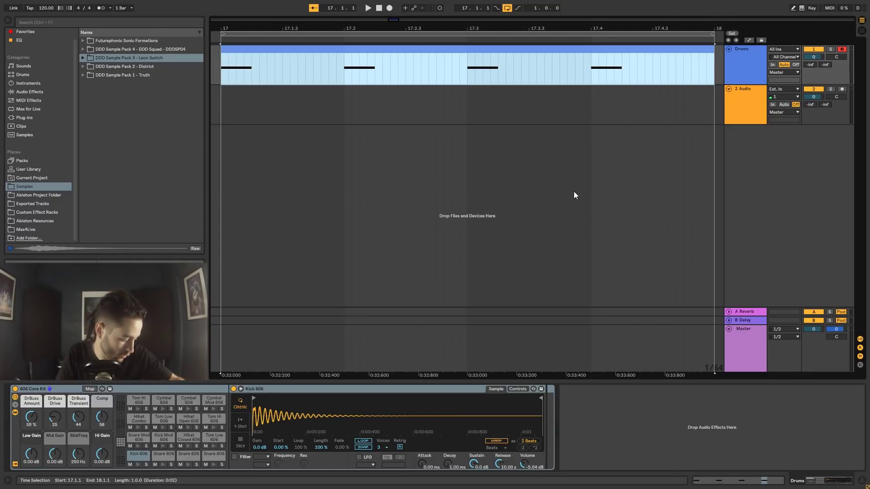
pyautogui.press('x')
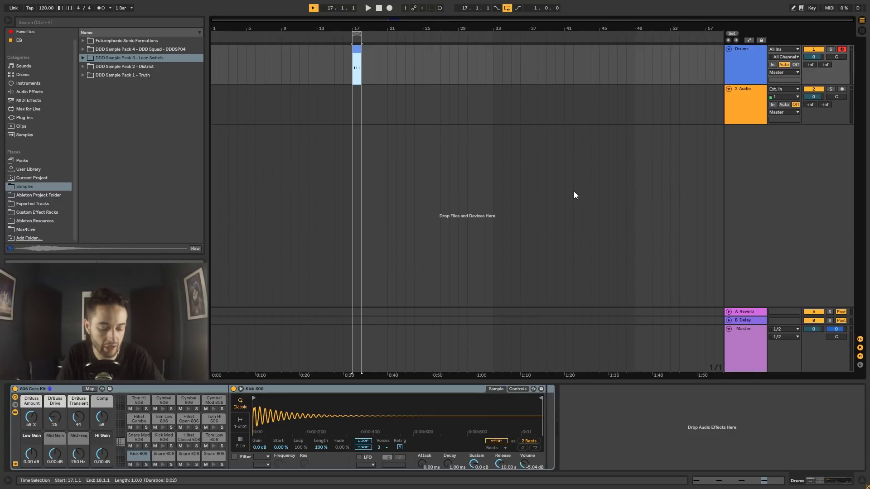
pyautogui.press('z')
pyautogui.press('x')
pyautogui.press('z')
pyautogui.press('x')
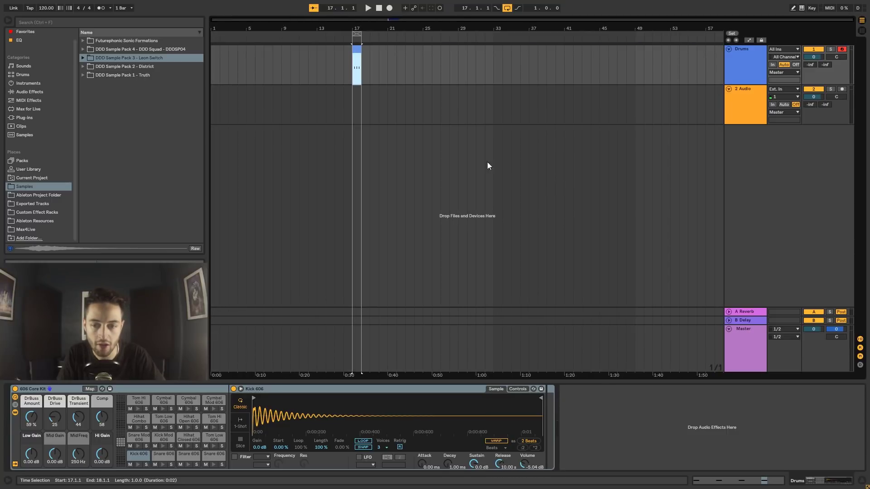
# Nudge the Drums clip back and forth in one-bar steps, finishing at bar 22.
pyautogui.click(373, 94)
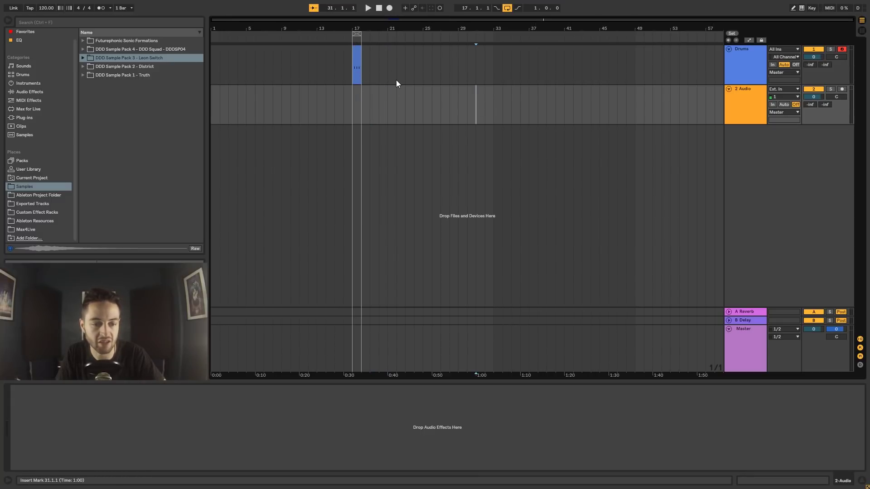
pyautogui.click(417, 102)
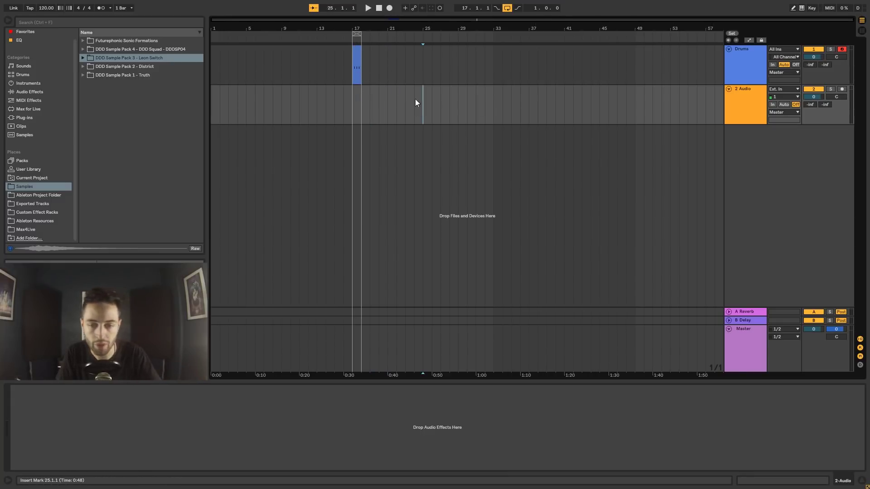
pyautogui.click(357, 51)
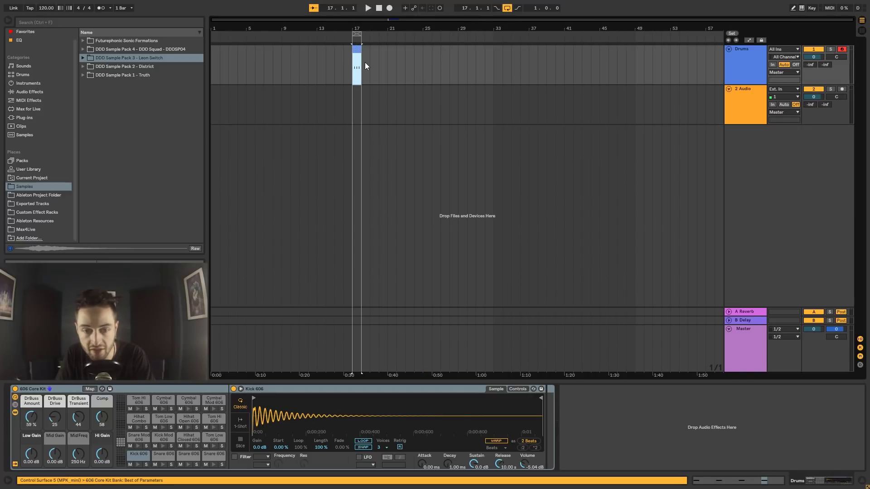
pyautogui.press('Left')
pyautogui.press('Left')
pyautogui.press('Left')
pyautogui.press('Left')
pyautogui.press('Right')
pyautogui.press('Right')
pyautogui.press('Right')
pyautogui.press('Right')
pyautogui.press('Right')
pyautogui.press('Right')
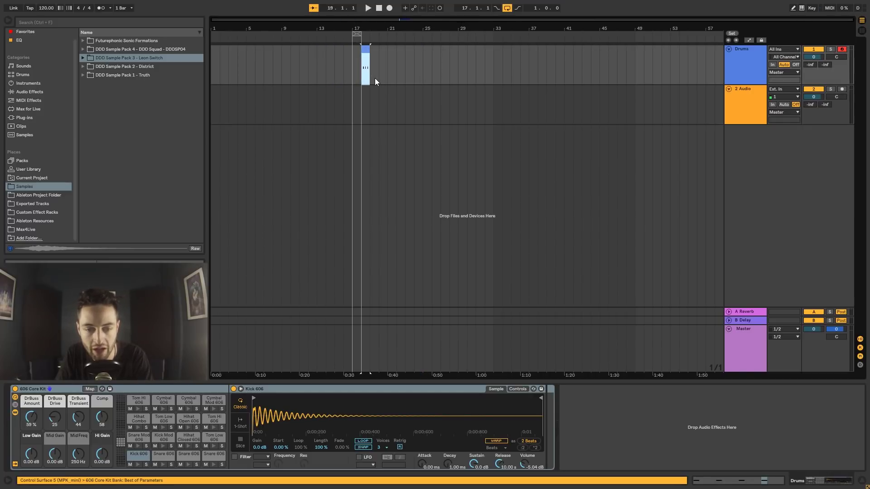
pyautogui.press('Right')
pyautogui.press('Right')
pyautogui.press('Left')
pyautogui.press('Left')
pyautogui.press('Left')
pyautogui.press('Left')
pyautogui.press('Right')
pyautogui.press('Right')
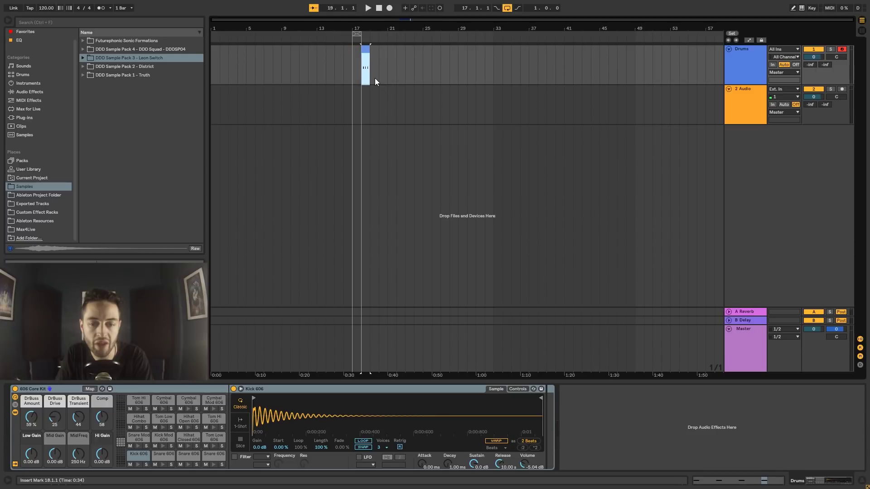
pyautogui.press('Right')
pyautogui.press('Right')
pyautogui.press('Right')
pyautogui.press('Right')
pyautogui.moveTo(490, 102); pyautogui.dragTo(465, 111)
pyautogui.click(432, 110)
pyautogui.click(398, 67)
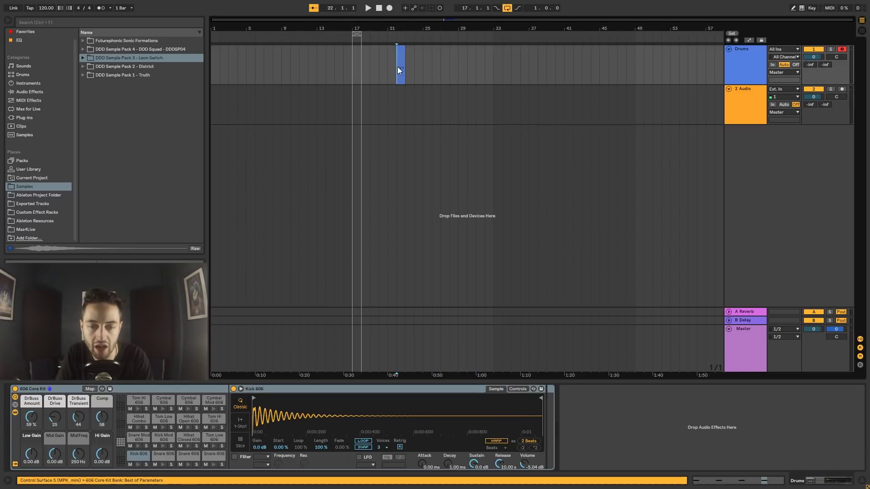
pyautogui.click(418, 104)
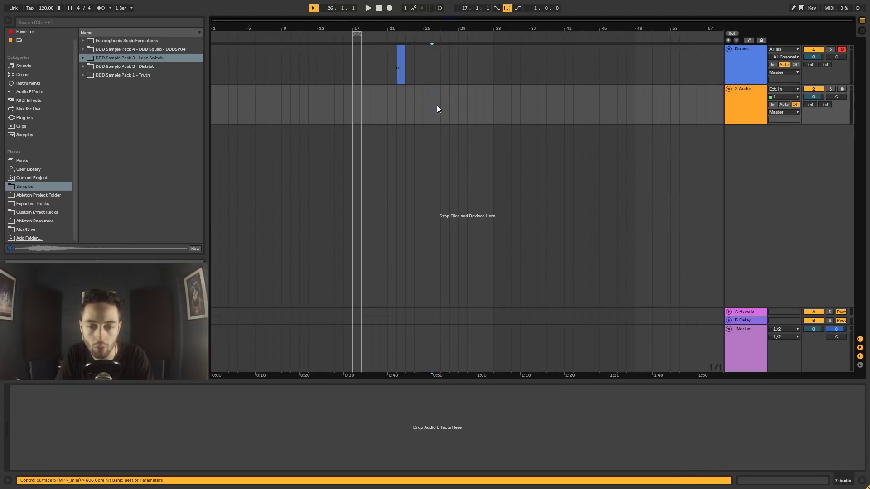
pyautogui.moveTo(436, 109); pyautogui.dragTo(447, 108)
pyautogui.click(428, 107)
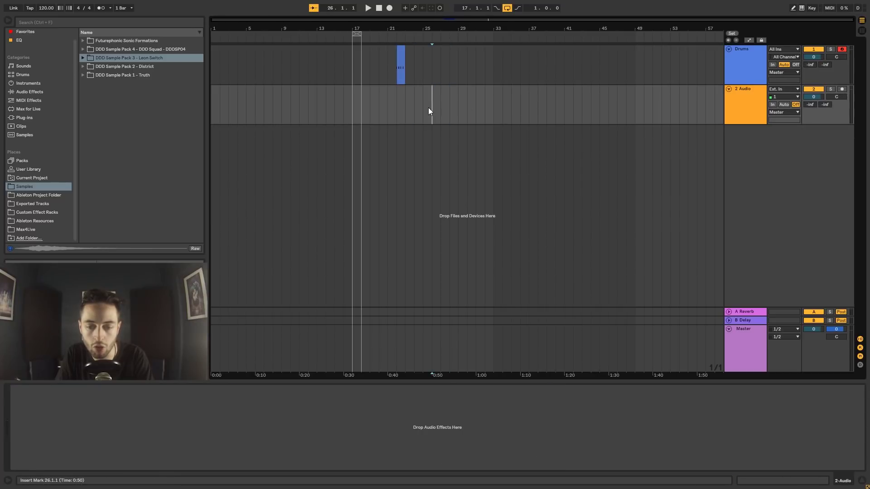
# Set the arrangement's fixed grid to 1 Bar, and change it to 2 Bars.
pyautogui.click(476, 111)
pyautogui.rightClick(477, 111)
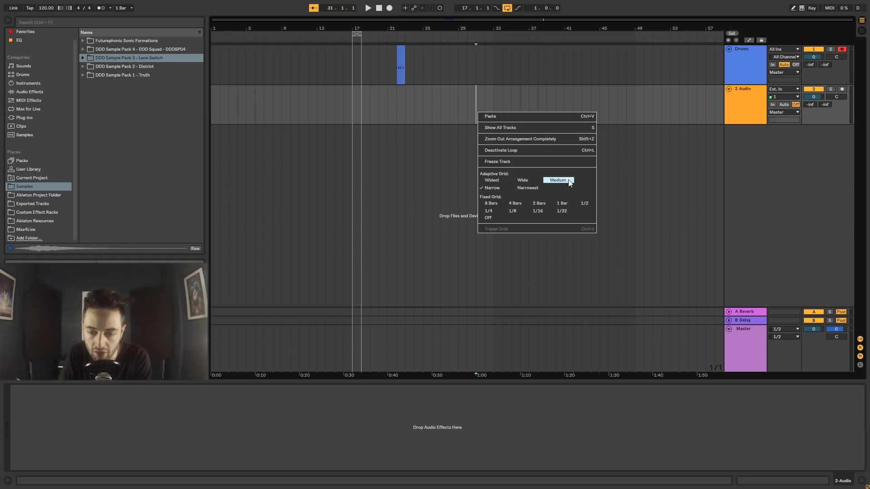
pyautogui.click(564, 203)
pyautogui.rightClick(474, 110)
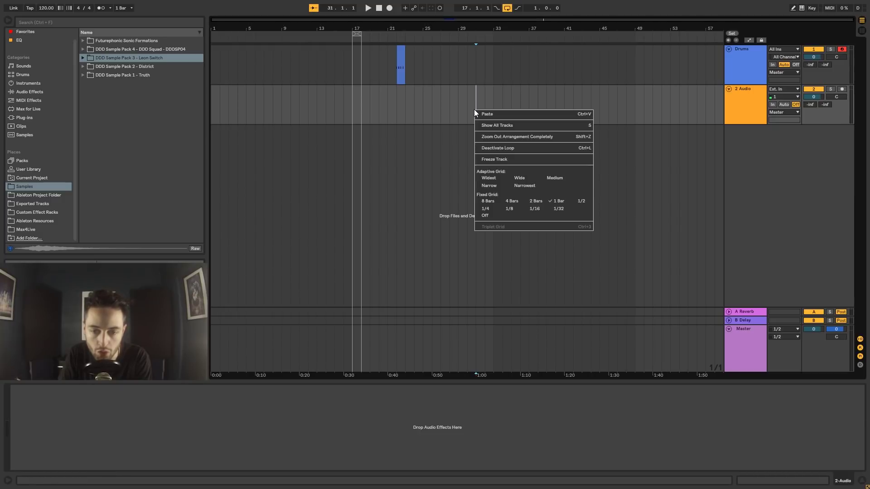
pyautogui.click(536, 202)
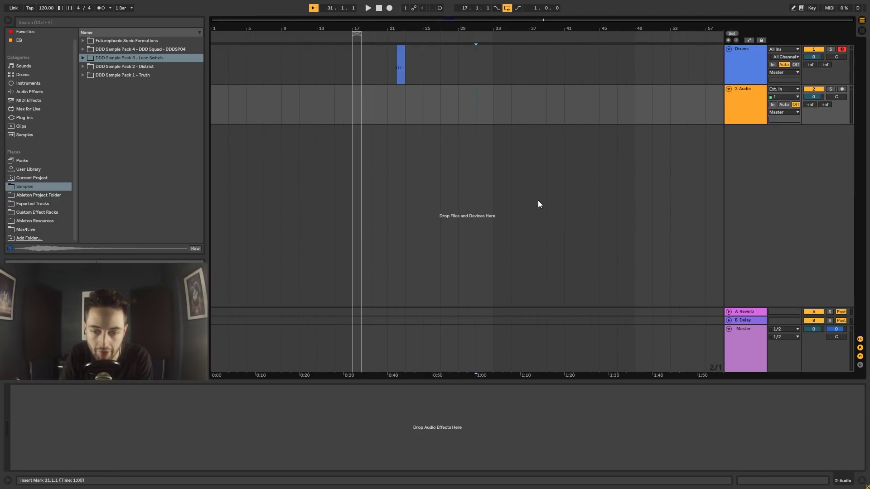
# Nudge the Drums clip earlier along the timeline in two-bar steps to bar 5.
pyautogui.click(398, 71)
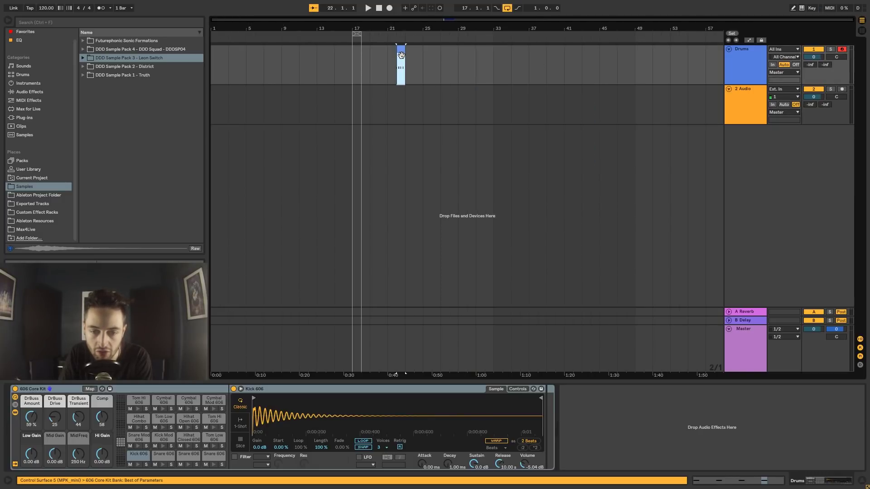
pyautogui.press('Left')
pyautogui.press('Left')
pyautogui.press('Left')
pyautogui.press('Left')
pyautogui.press('Left')
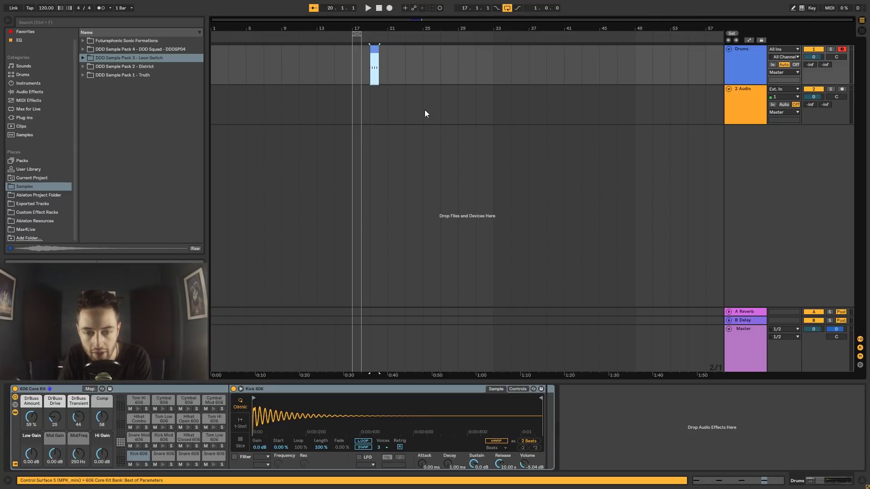
pyautogui.press('Left')
pyautogui.press('Left')
pyautogui.press('Left')
pyautogui.press('Left')
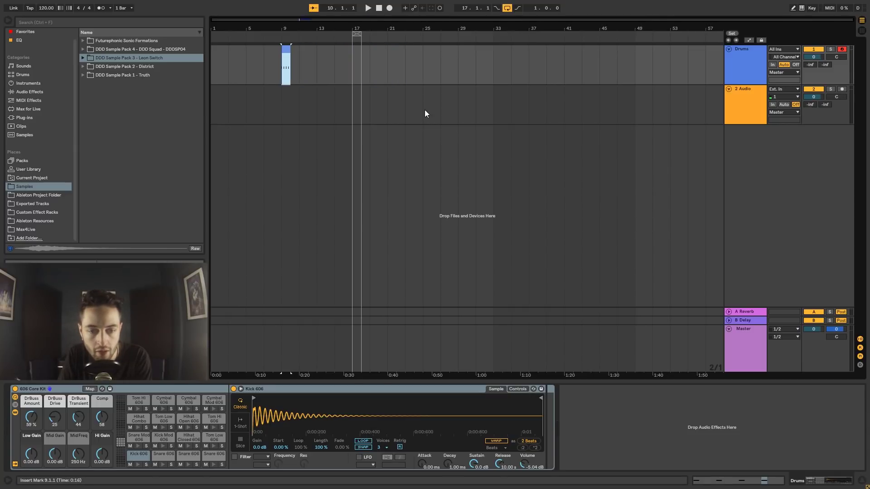
# Set the fixed grid to 1/32 and nudge the Drums clip about half a bar later.
pyautogui.rightClick(425, 110)
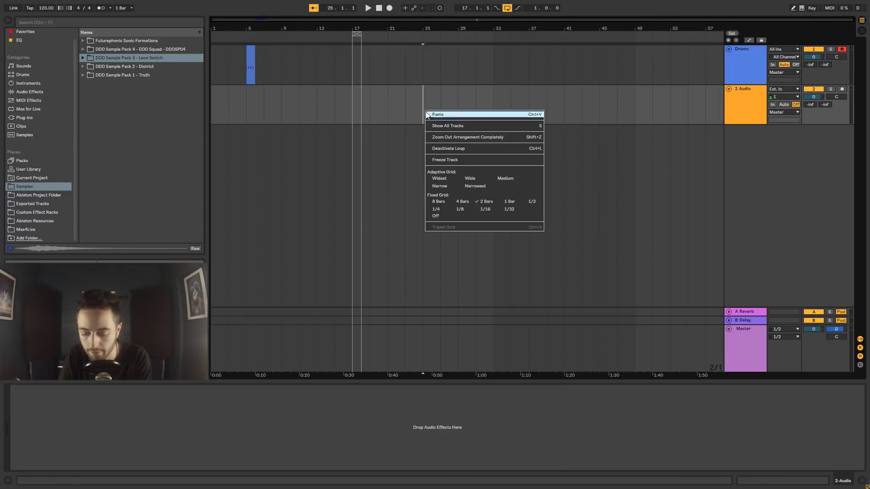
pyautogui.click(510, 210)
pyautogui.click(249, 50)
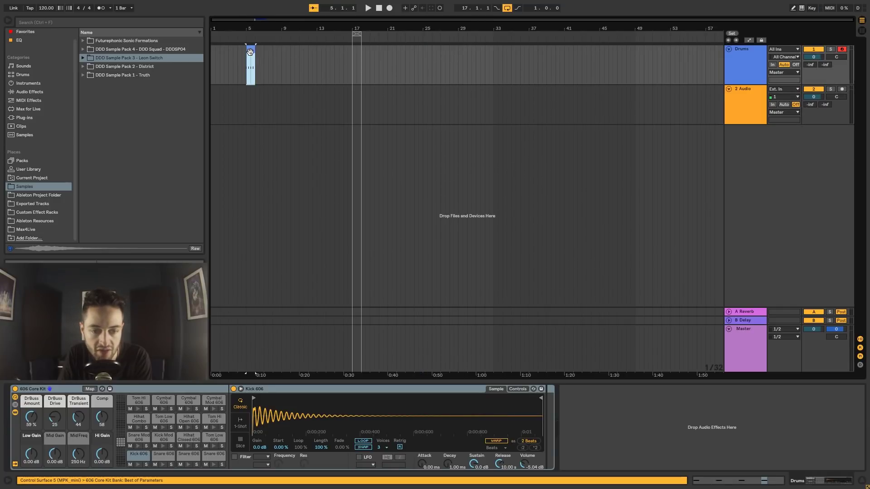
pyautogui.press('Right')
pyautogui.press('Right')
pyautogui.press('Right')
pyautogui.press('Right')
pyautogui.press('Right')
pyautogui.press('Right')
pyautogui.press('Right')
pyautogui.press('Right')
pyautogui.press('Right')
pyautogui.press('Right')
pyautogui.press('Right')
pyautogui.press('Right')
pyautogui.press('Right')
pyautogui.press('Right')
pyautogui.press('Right')
pyautogui.press('Right')
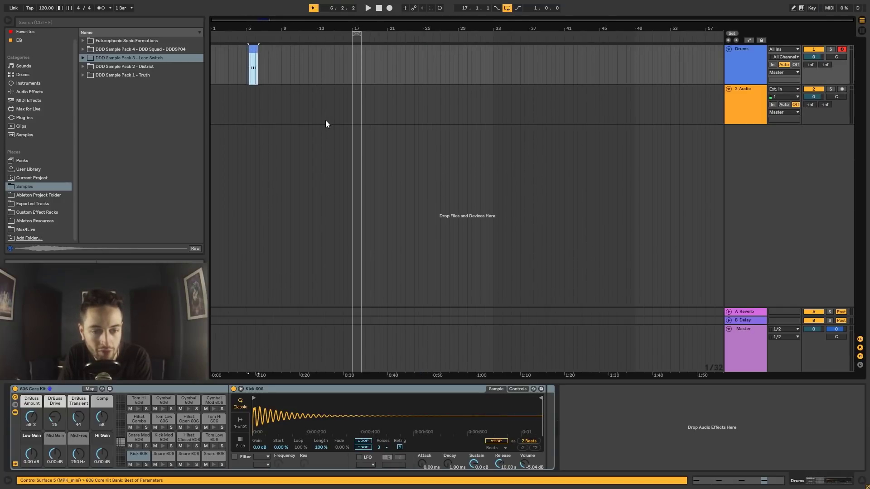
# Turn the arrangement grid off and move the Drums clip freely so it starts at 23.2.1.
pyautogui.rightClick(318, 108)
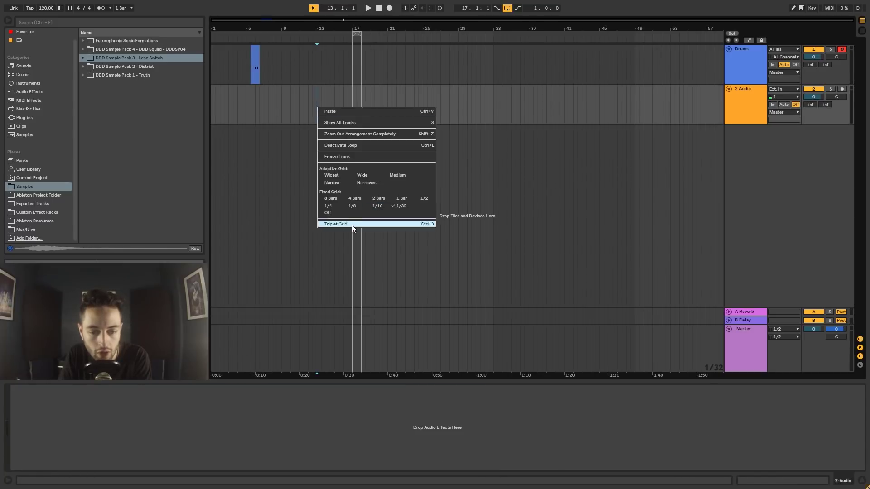
pyautogui.click(341, 213)
pyautogui.click(256, 50)
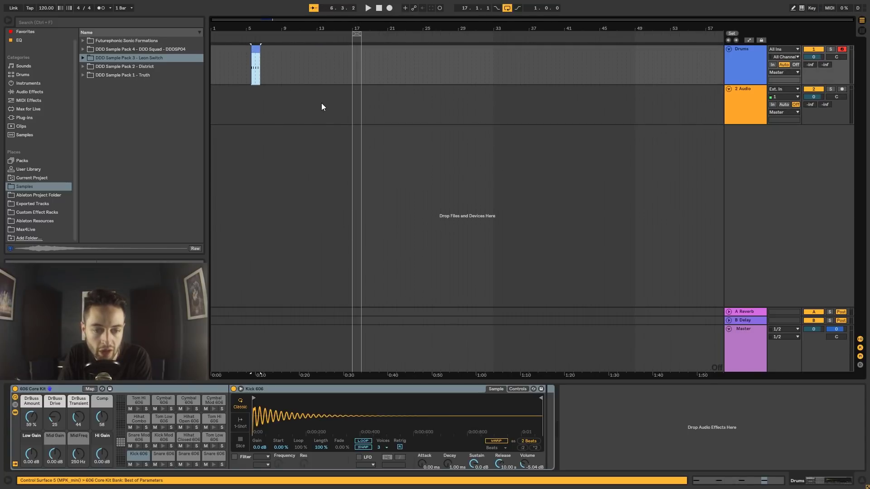
pyautogui.press('Right')
pyautogui.press('Right')
pyautogui.press('Right')
pyautogui.press('Right')
pyautogui.press('Right')
pyautogui.press('Right')
pyautogui.press('Right')
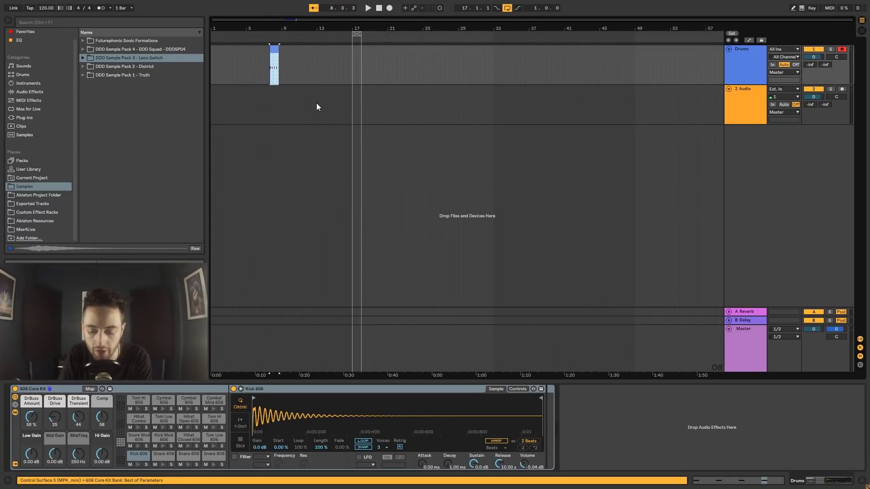
pyautogui.press('Left')
pyautogui.moveTo(272, 55); pyautogui.dragTo(415, 68)
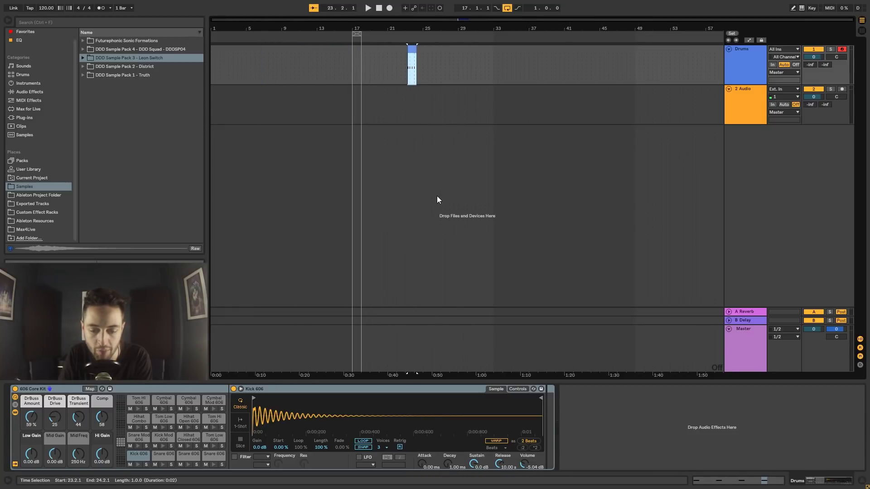
# Set the arrangement's fixed grid to 1 Bar and move the Drums clip slightly earlier so it snaps to bar 23.
pyautogui.rightClick(438, 154)
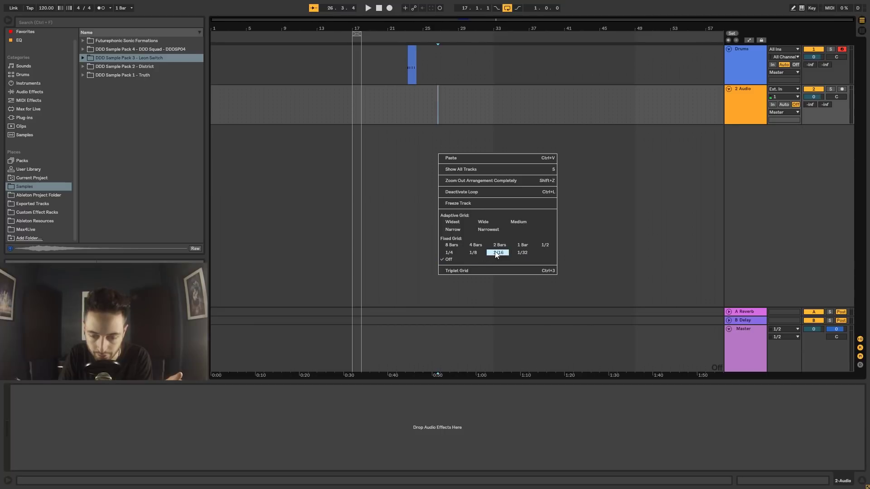
pyautogui.click(518, 245)
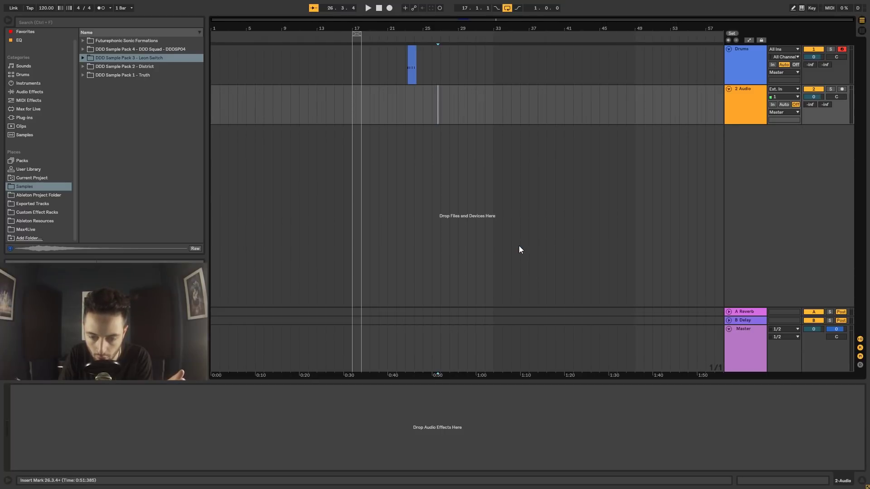
pyautogui.rightClick(411, 98)
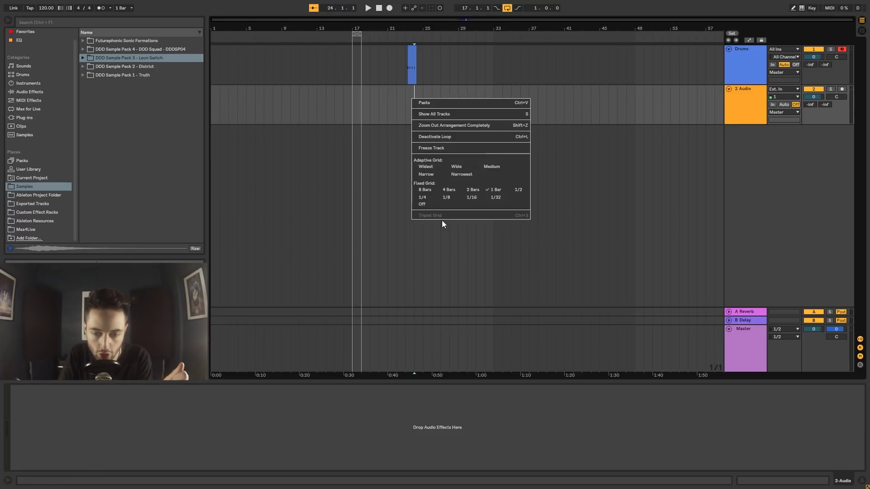
pyautogui.click(413, 49)
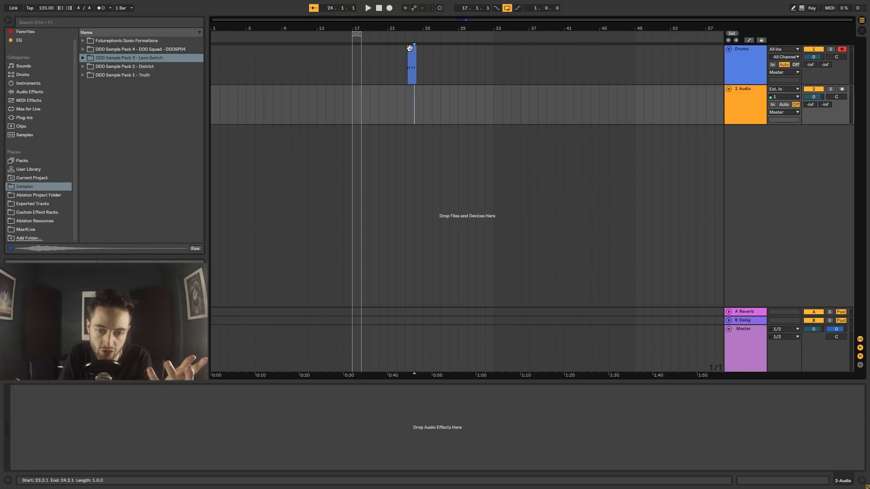
pyautogui.click(413, 49)
pyautogui.moveTo(412, 50); pyautogui.dragTo(410, 50)
pyautogui.rightClick(414, 103)
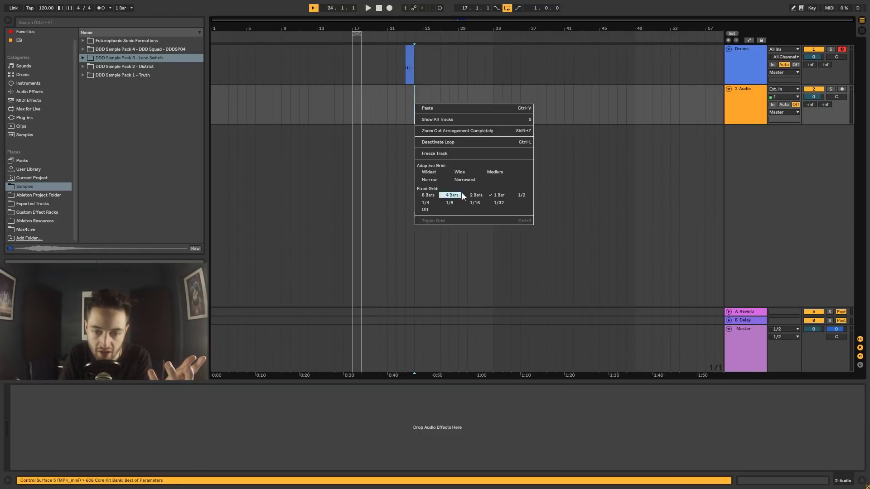
pyautogui.click(390, 137)
pyautogui.rightClick(475, 107)
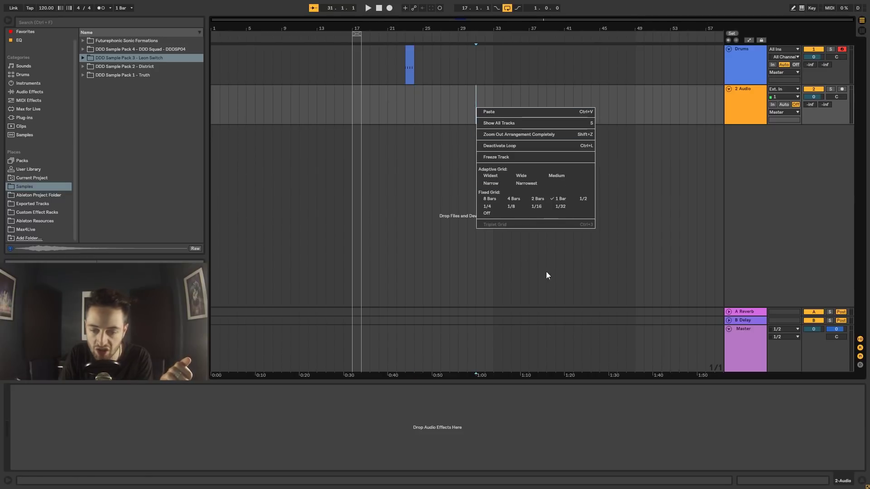
pyautogui.click(447, 90)
# Switch the arrangement to the Narrow adaptive grid and zoom in around bar 27 to examine the grid divisions.
pyautogui.rightClick(457, 105)
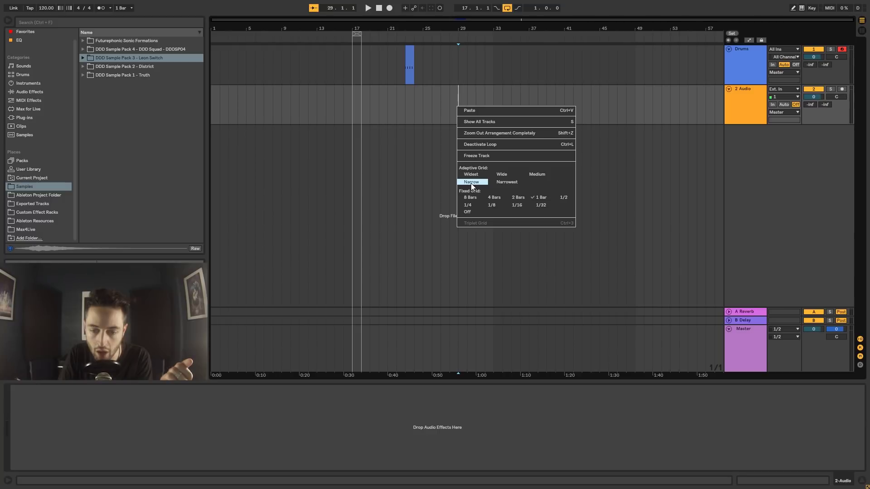
pyautogui.click(471, 183)
pyautogui.moveTo(450, 38); pyautogui.dragTo(450, 100)
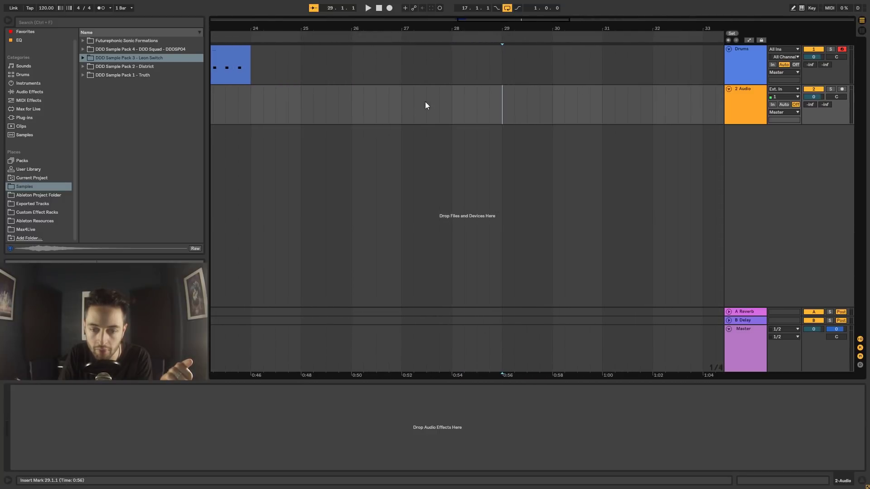
pyautogui.moveTo(416, 39); pyautogui.dragTo(385, 91)
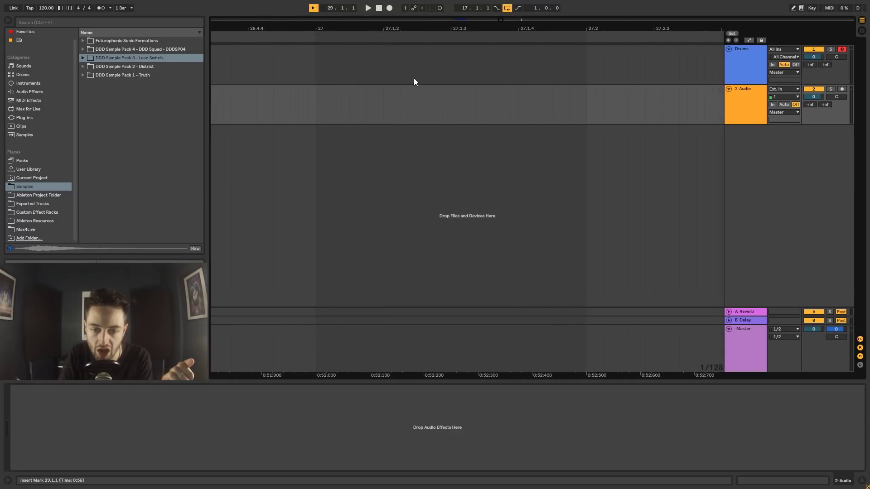
# Change the adaptive grid to Narrowest and examine its divisions at closer zoom around bar 27.
pyautogui.rightClick(417, 85)
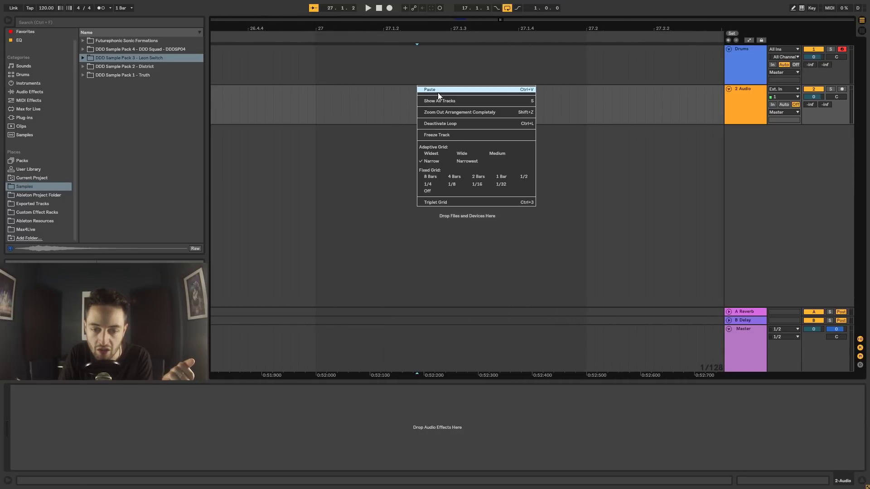
pyautogui.click(475, 164)
pyautogui.moveTo(419, 35)
pyautogui.mouseDown()
pyautogui.moveTo(419, 68)
pyautogui.moveTo(410, 71)
pyautogui.moveTo(408, 30)
pyautogui.mouseUp()
# Change the adaptive grid to Widest and select the time range from 27.1.1 to 27.1.2 on the audio track.
pyautogui.rightClick(416, 109)
pyautogui.click(433, 177)
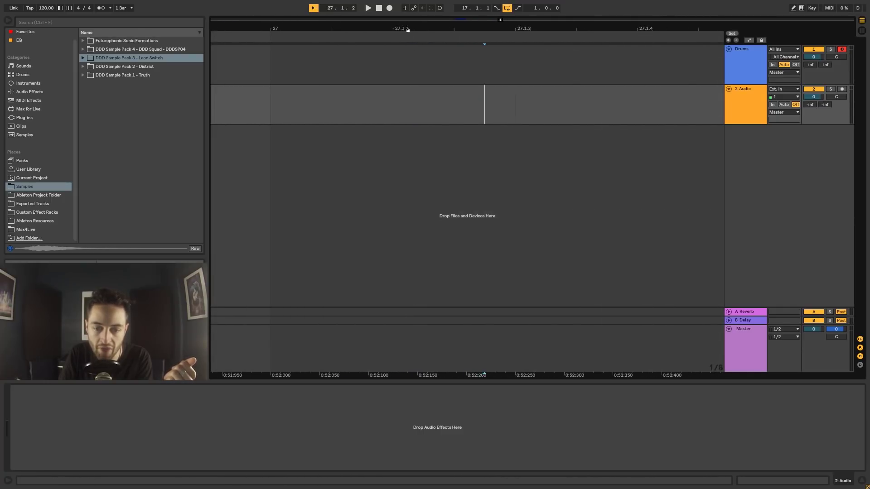
pyautogui.moveTo(508, 118); pyautogui.dragTo(303, 130)
pyautogui.moveTo(327, 31); pyautogui.dragTo(342, 49)
pyautogui.moveTo(434, 97); pyautogui.dragTo(452, 106)
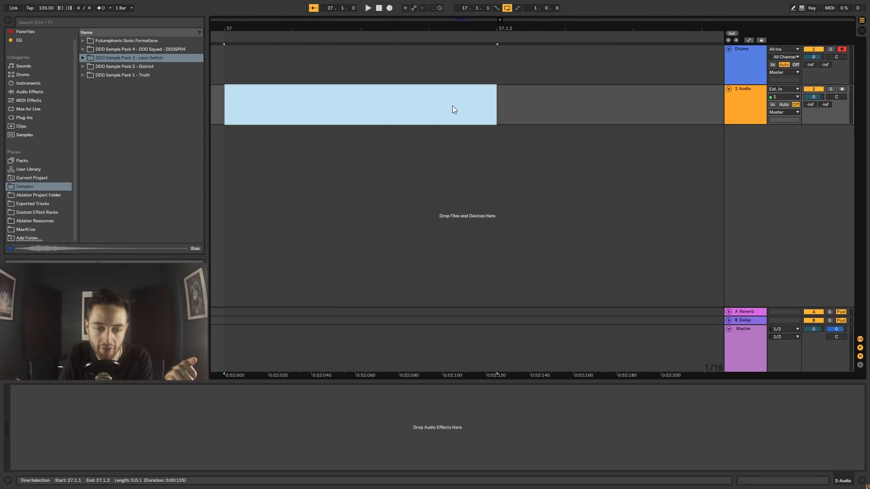
pyautogui.click(227, 104)
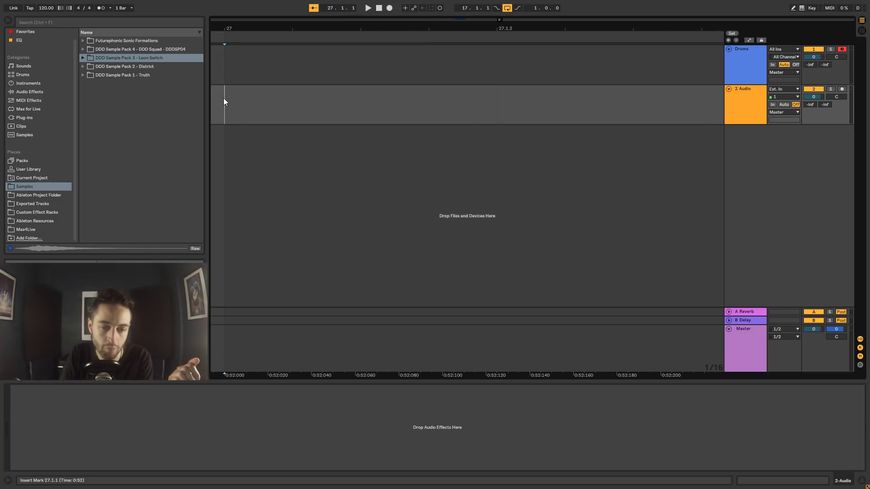
pyautogui.moveTo(224, 99); pyautogui.dragTo(477, 107)
# Set the adaptive grid to Narrow and show the arrangement from bar 1 to about bar 57.
pyautogui.rightClick(477, 108)
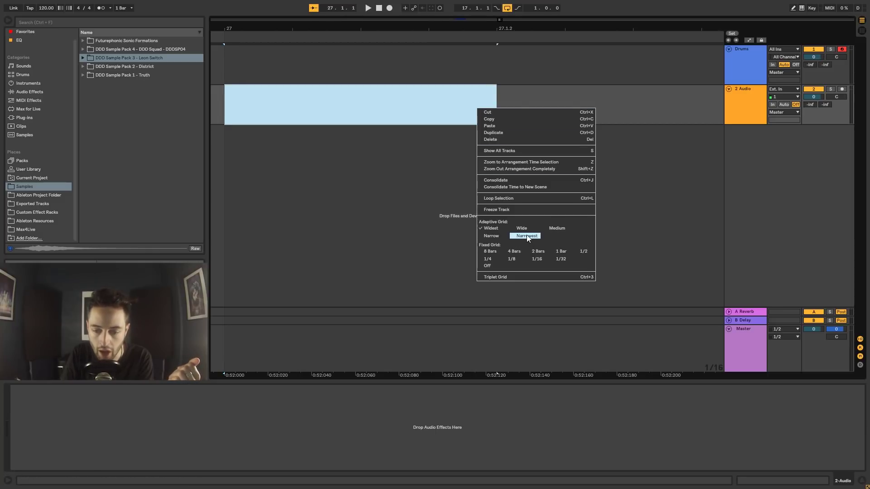
pyautogui.click(496, 237)
pyautogui.click(401, 90)
pyautogui.moveTo(425, 30); pyautogui.dragTo(429, 2)
pyautogui.click(409, 96)
pyautogui.click(403, 112)
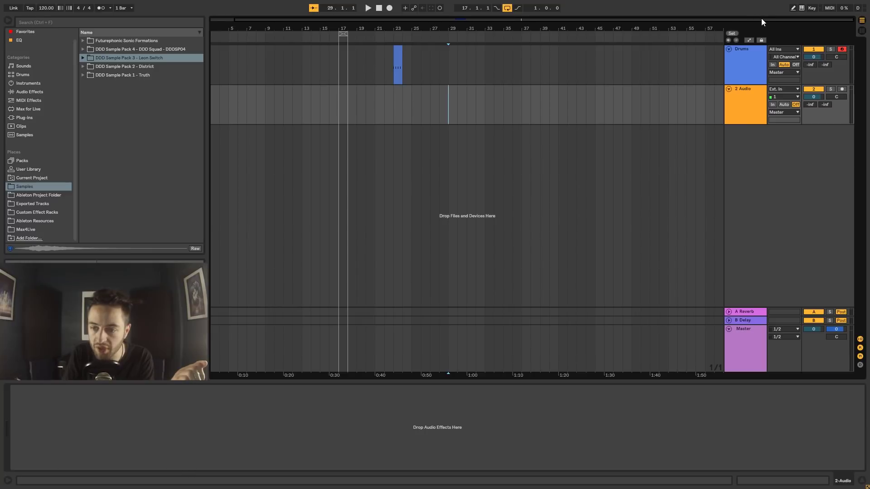
pyautogui.moveTo(464, 20)
pyautogui.mouseDown()
pyautogui.moveTo(464, 45)
pyautogui.moveTo(449, 20)
pyautogui.mouseUp()
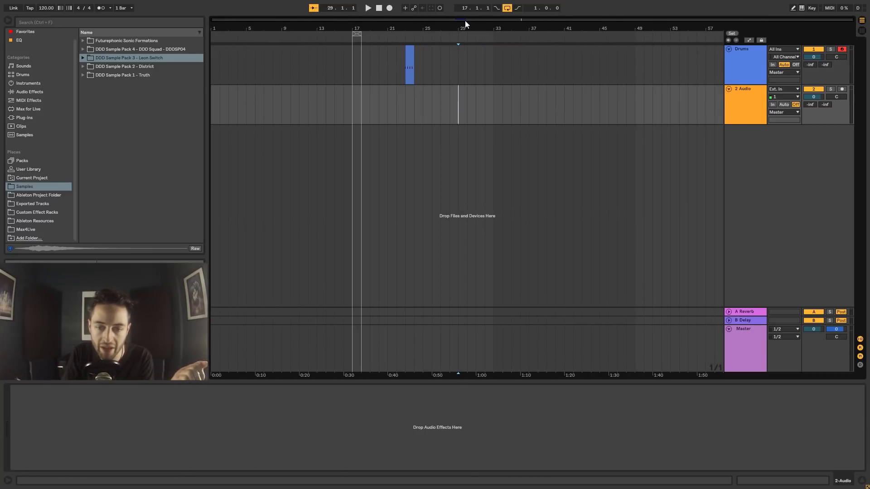
# Select the Drums clip, and place the insert marker at bar 29 on the Drums track.
pyautogui.click(410, 50)
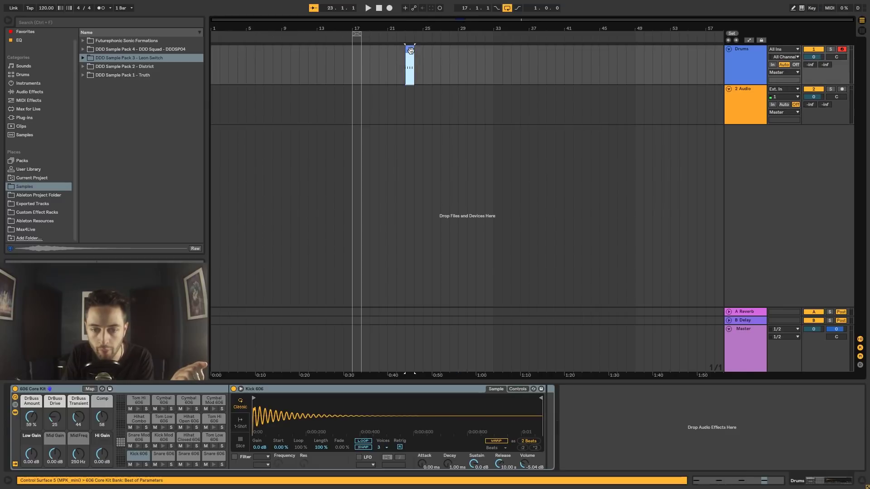
pyautogui.click(458, 57)
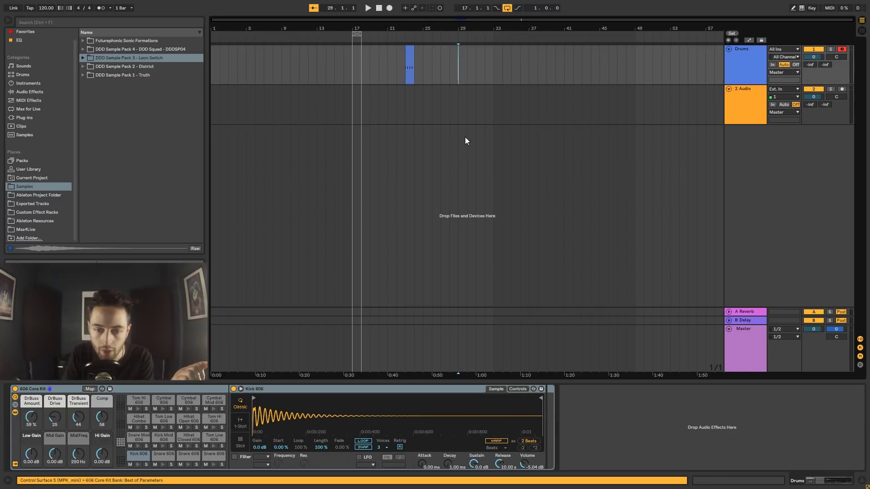